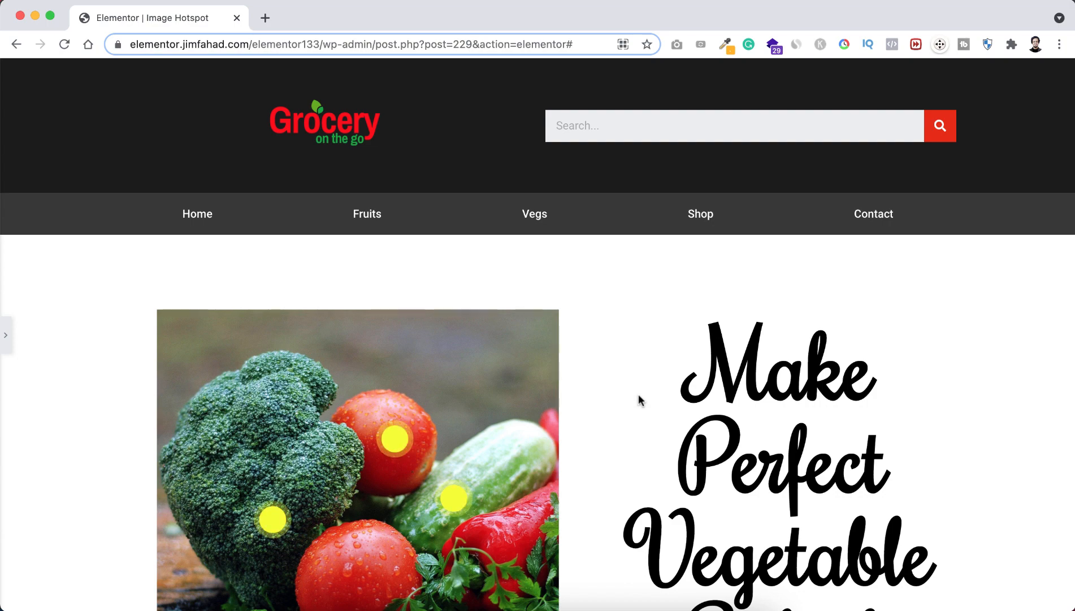
- Examine the tooltips of the tomato, cucumber and broccoli hotspots on the finished vegetable image
{"action": "scroll", "coordinate": [638, 393], "scroll_direction": "down", "scroll_amount": 3}
{"action": "scroll", "coordinate": [638, 393], "scroll_direction": "up", "scroll_amount": 1}
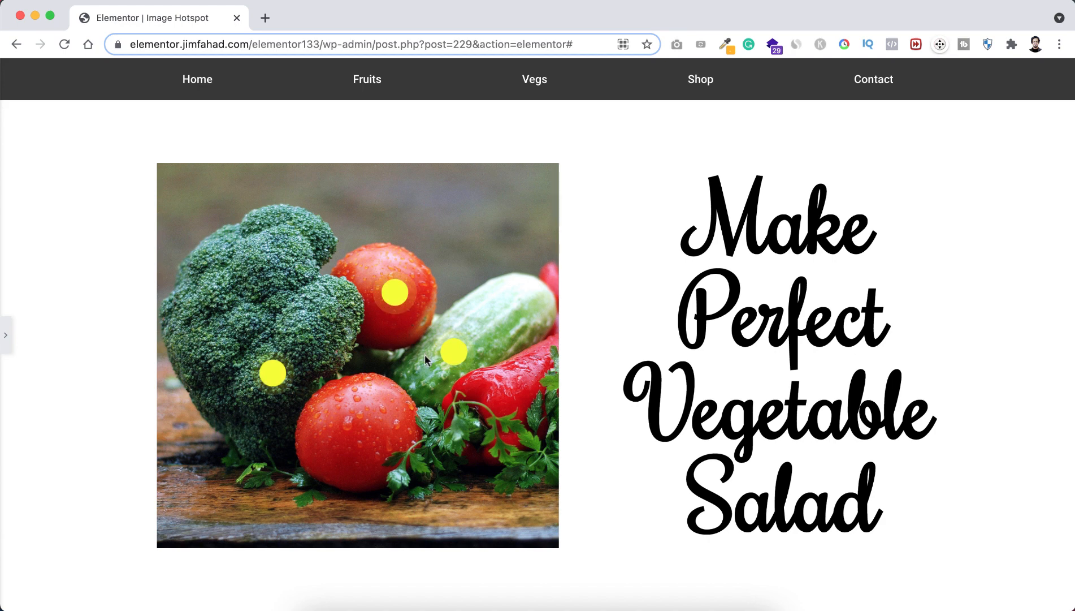
{"action": "left_click", "coordinate": [396, 302]}
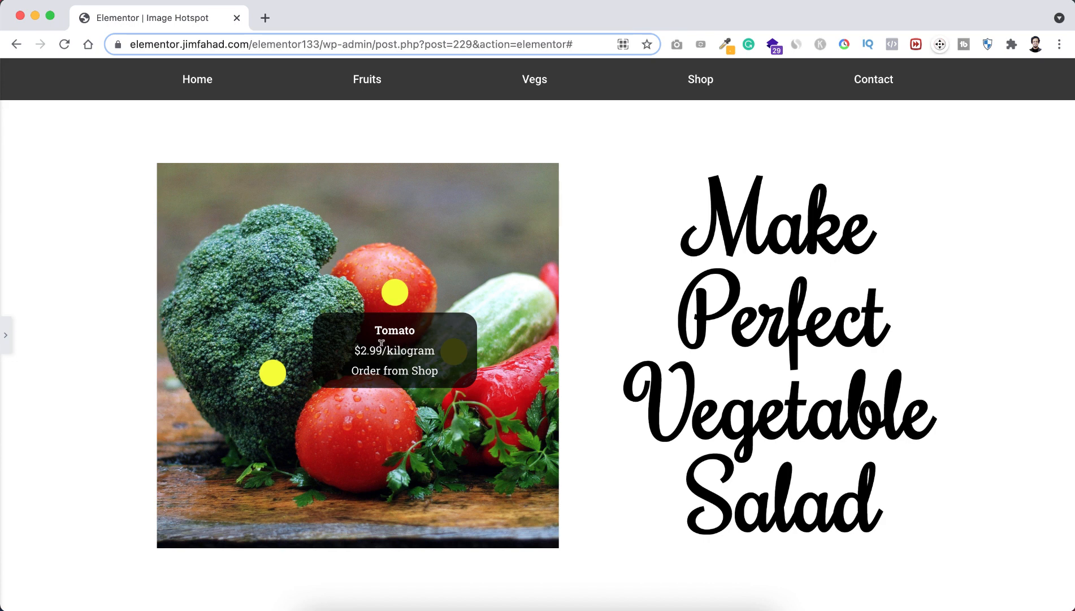
{"action": "mouse_move", "coordinate": [460, 354]}
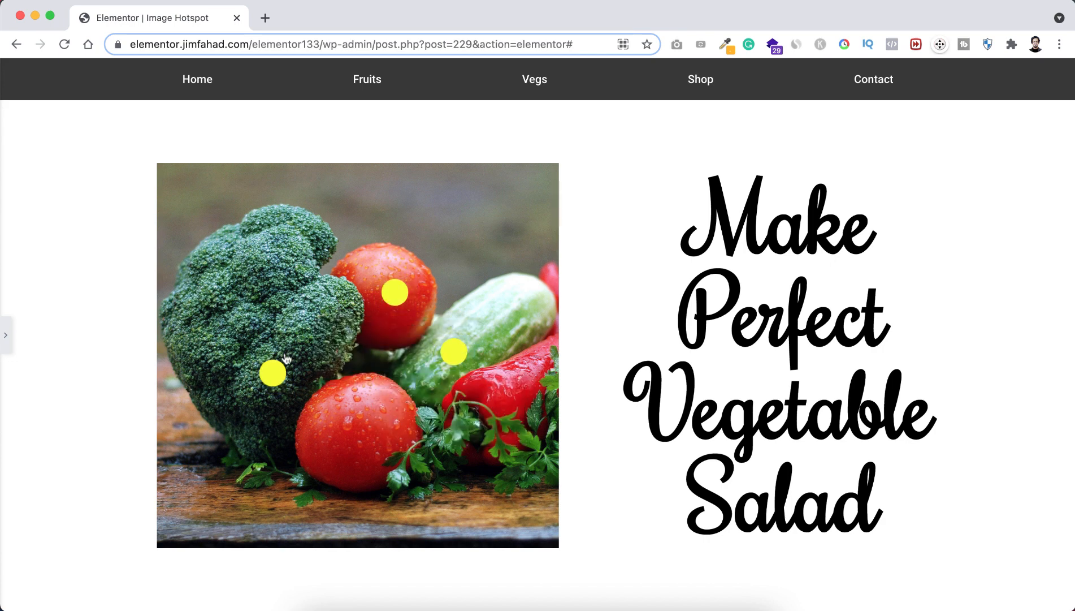
{"action": "mouse_move", "coordinate": [276, 372]}
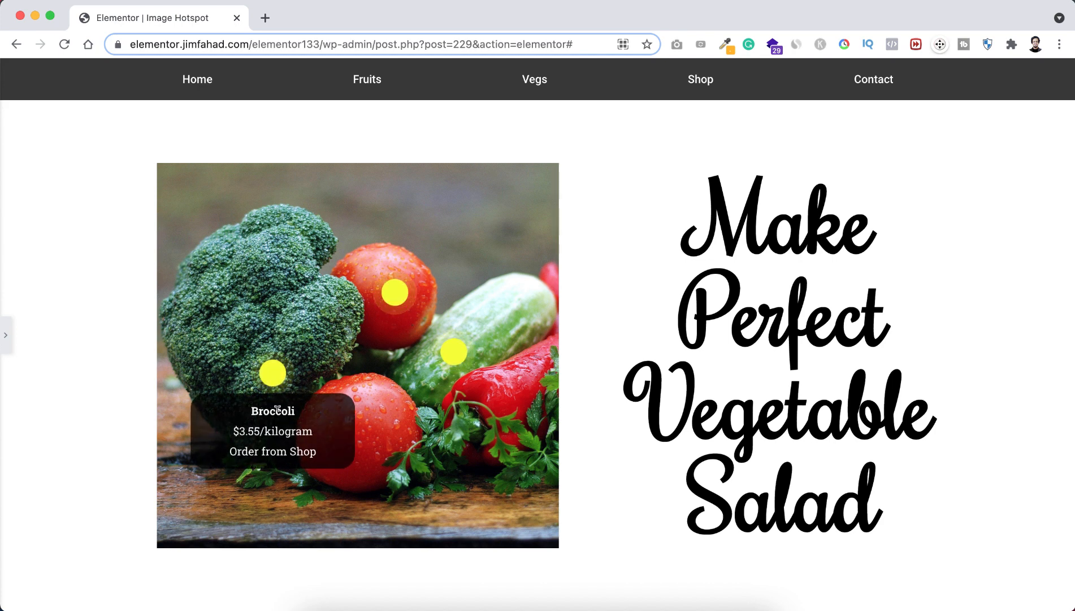
{"action": "scroll", "coordinate": [353, 235], "scroll_direction": "up", "scroll_amount": 5}
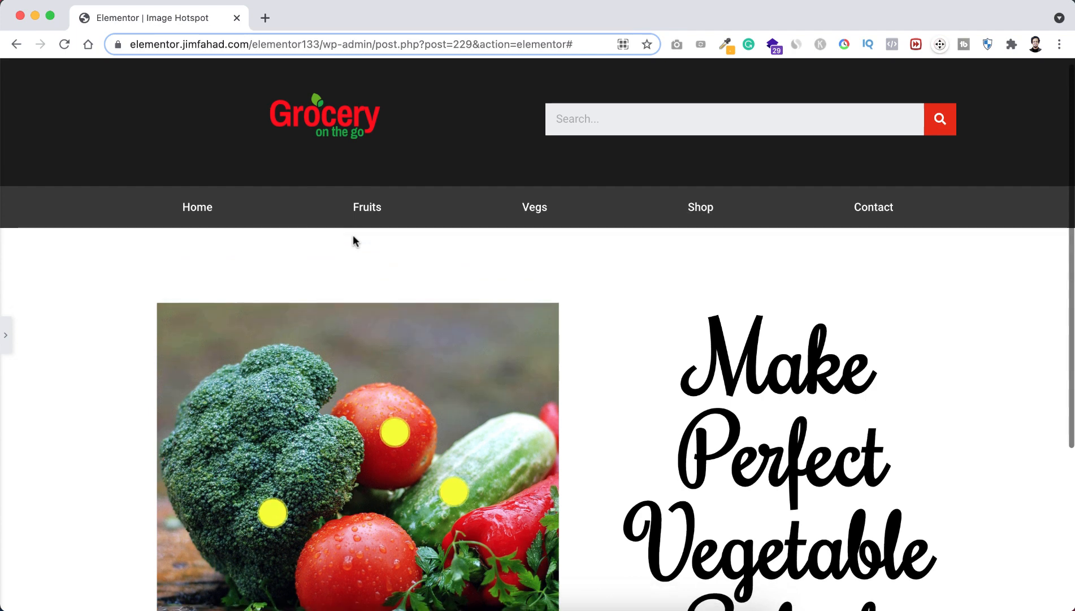
{"action": "scroll", "coordinate": [353, 235], "scroll_direction": "down", "scroll_amount": 5}
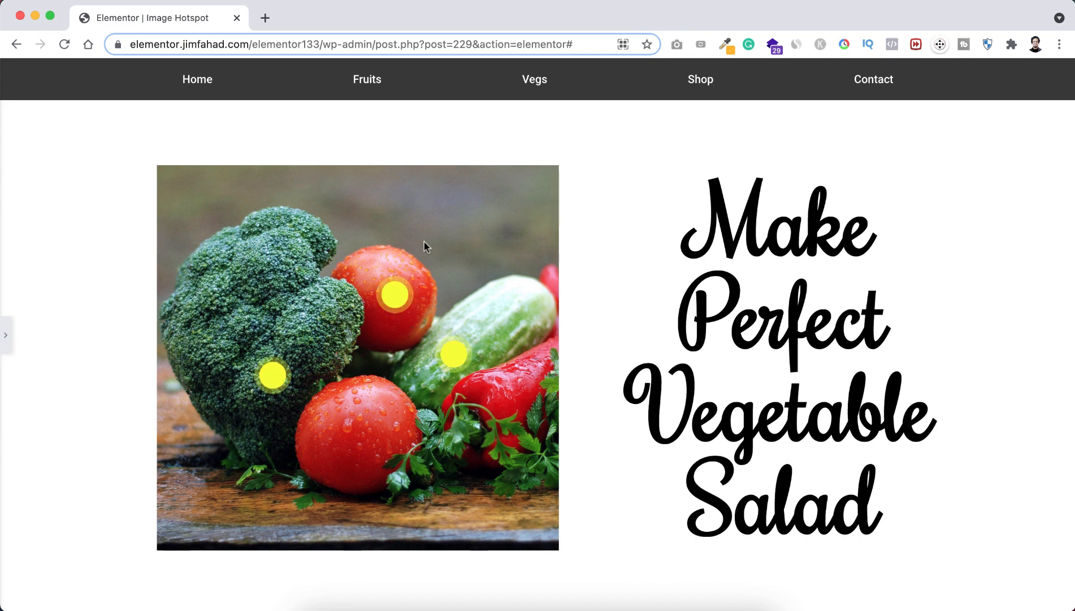
{"action": "mouse_move", "coordinate": [393, 301]}
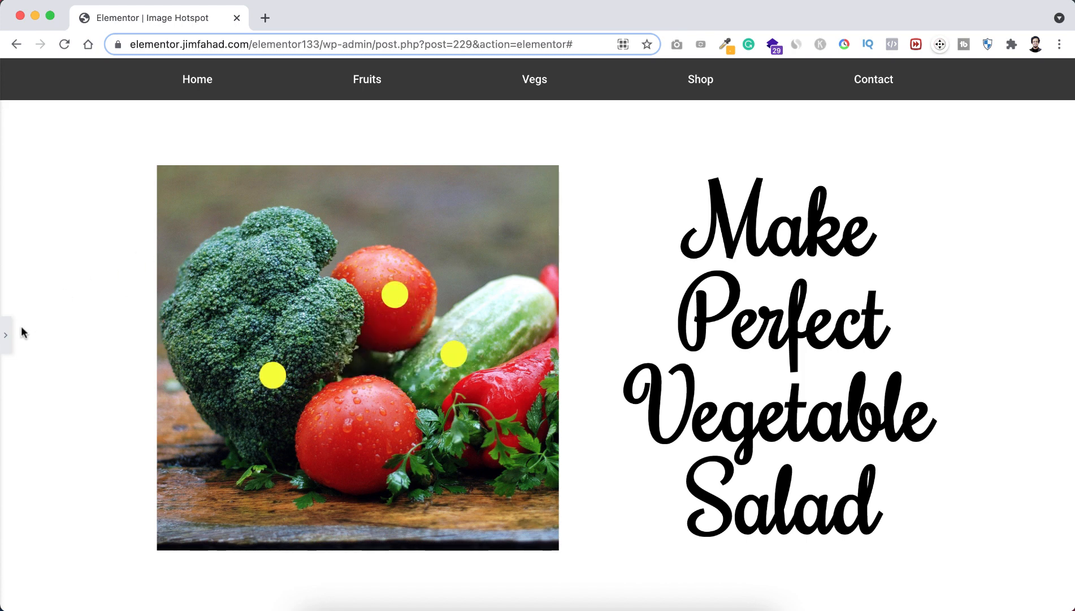
- Delete the existing vegetable hotspot image, place a new Hotspot widget in the emptied column, and check its default tooltip
{"action": "left_click", "coordinate": [6, 335]}
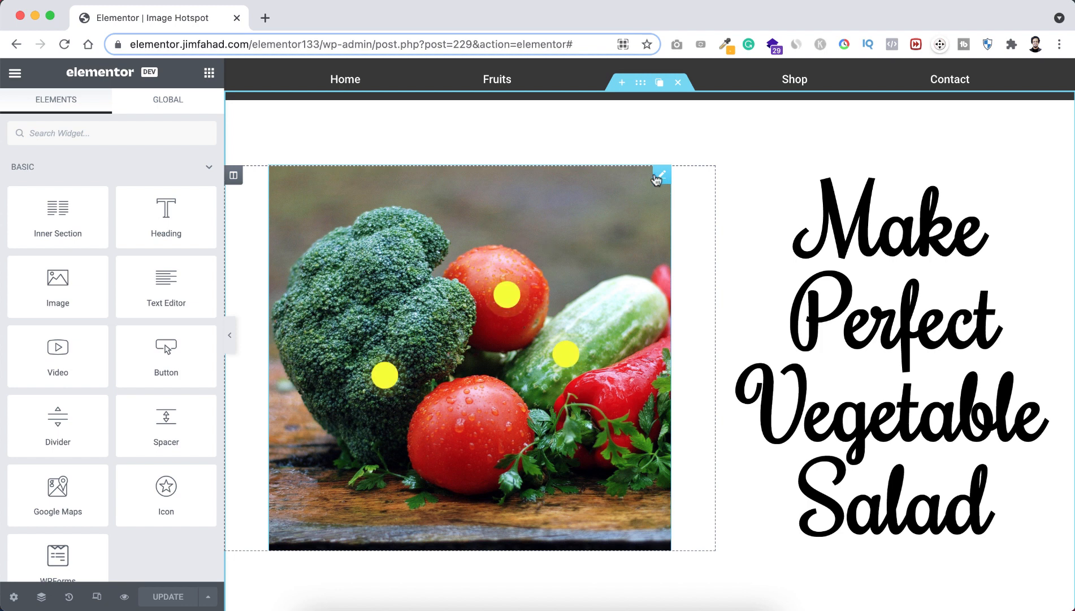
{"action": "left_click", "coordinate": [626, 175]}
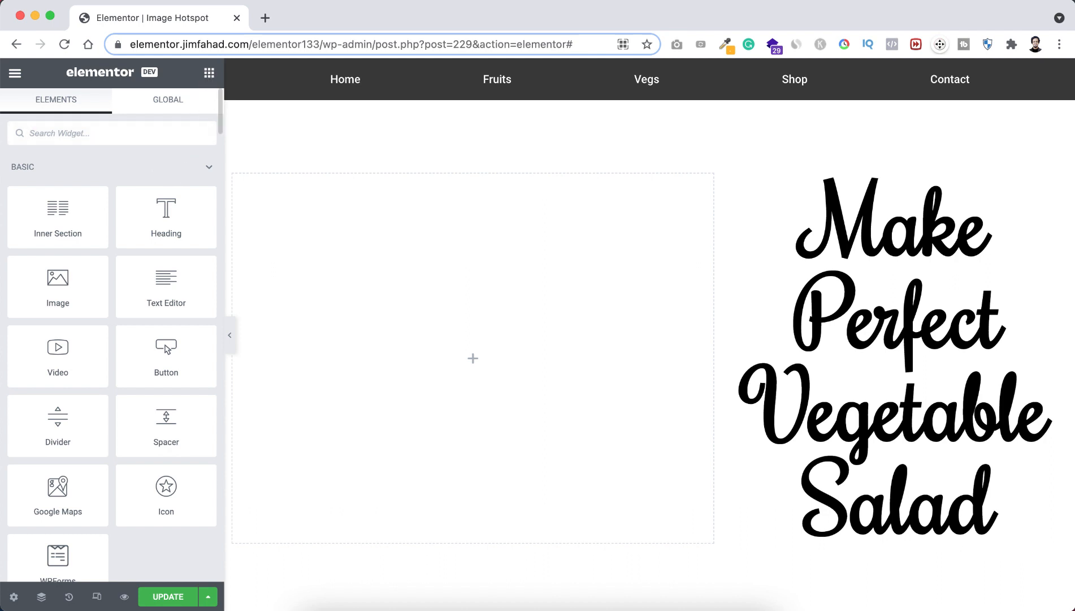
{"action": "type", "text": "hotsp"}
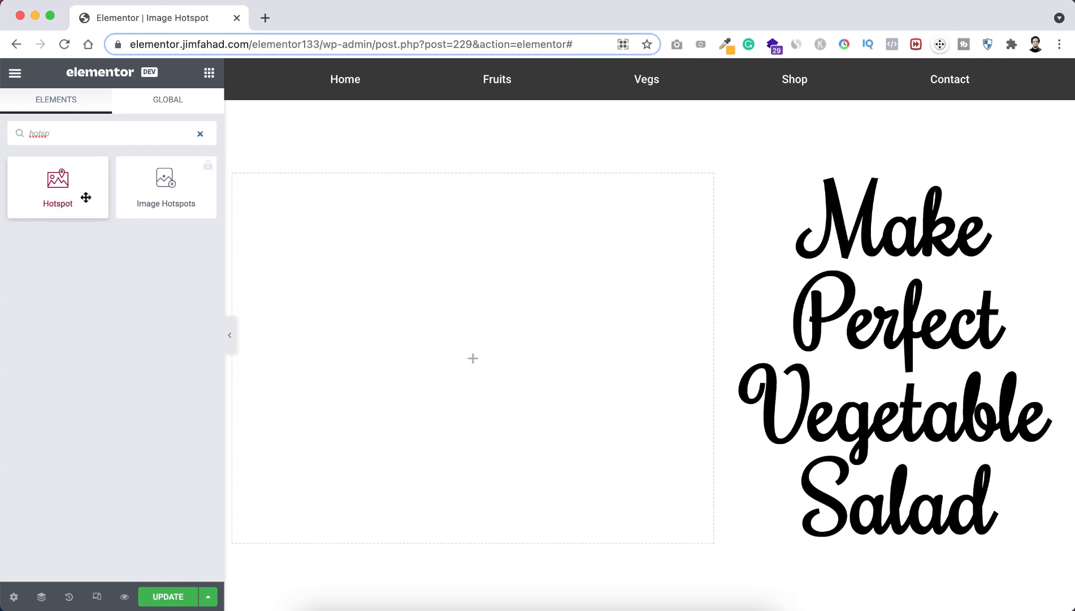
{"action": "left_click_drag", "start_coordinate": [49, 184], "coordinate": [455, 357]}
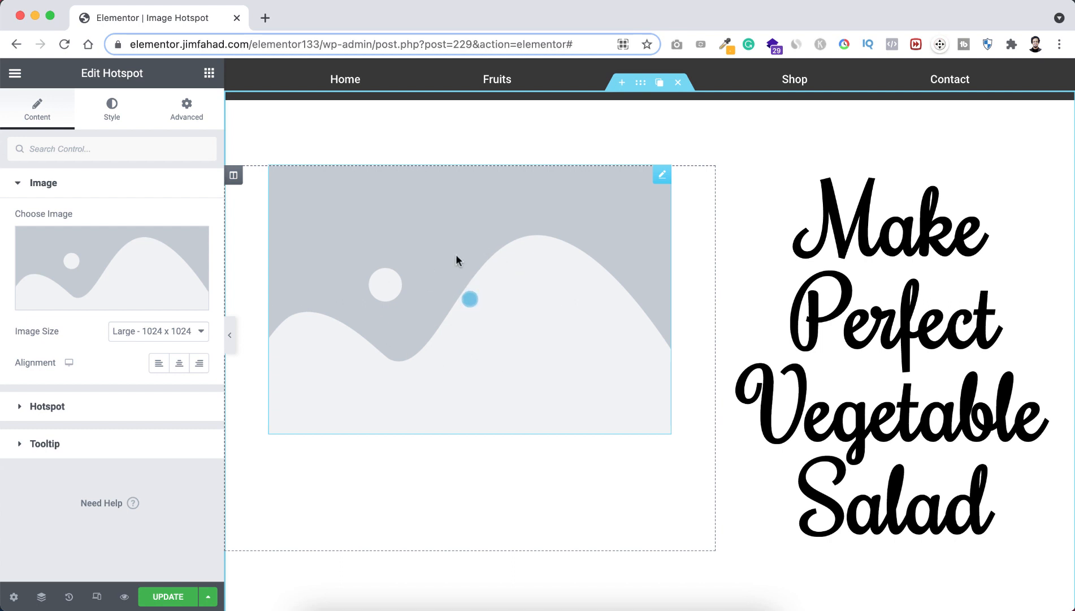
{"action": "left_click", "coordinate": [471, 301]}
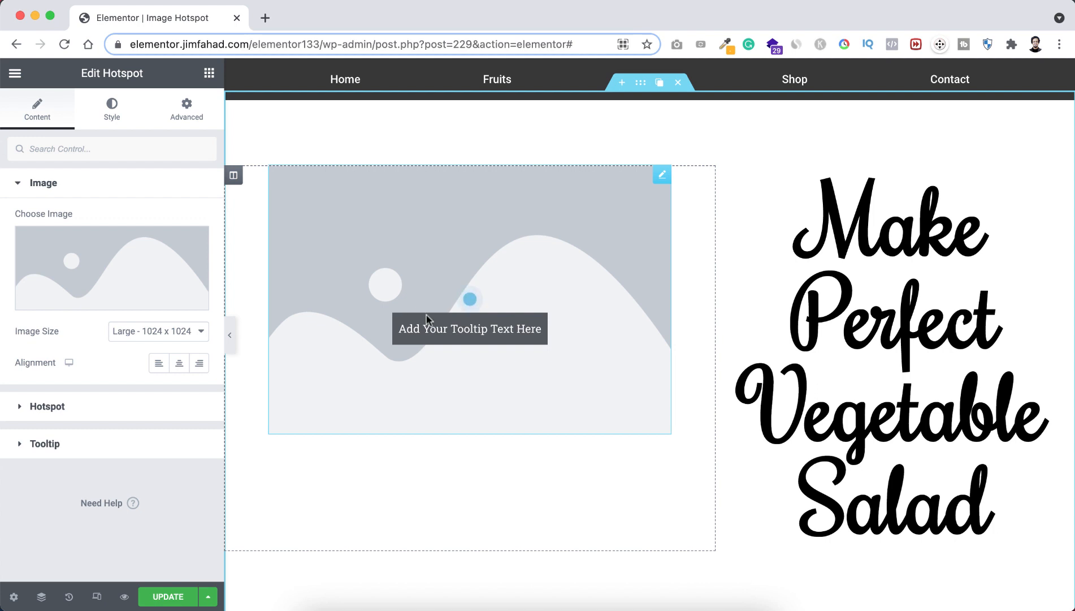
- Set the Hotspot widget's image to Vegetable_salad.jpg from the media library
{"action": "left_click", "coordinate": [138, 277]}
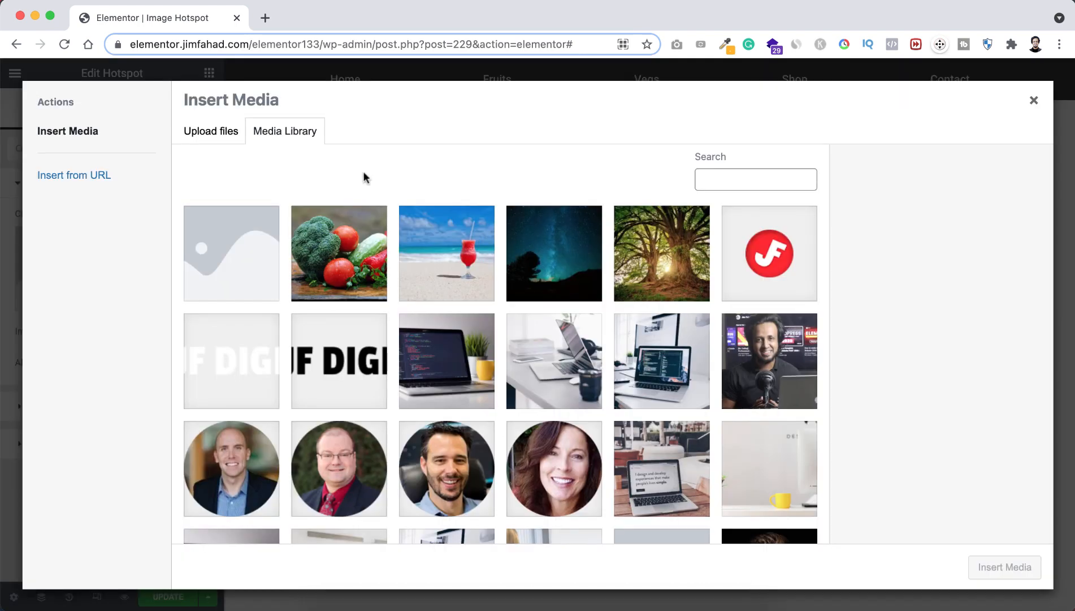
{"action": "left_click", "coordinate": [342, 247]}
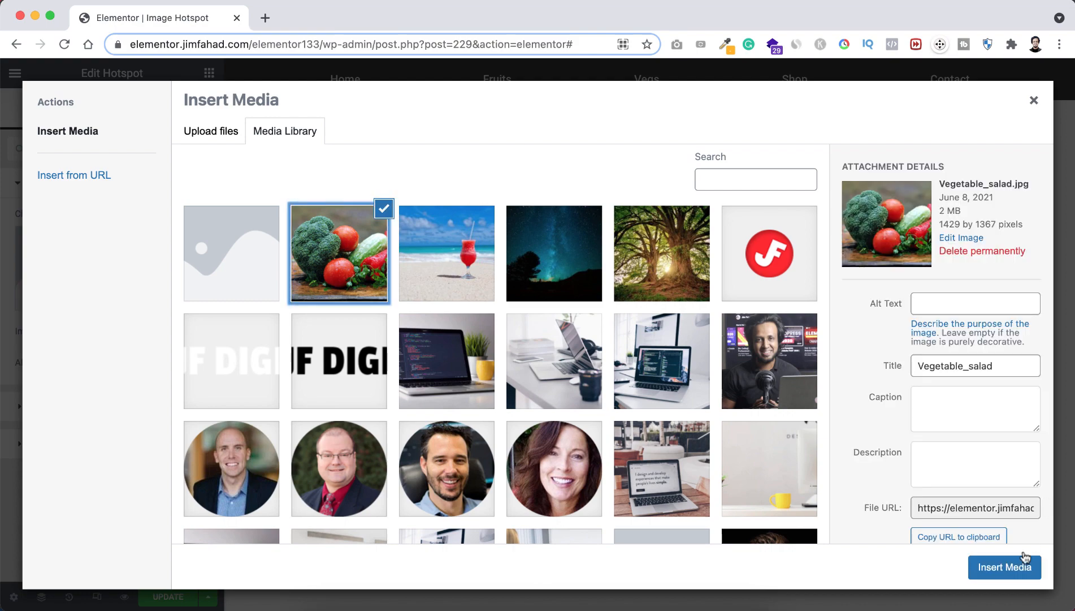
{"action": "left_click", "coordinate": [1013, 568]}
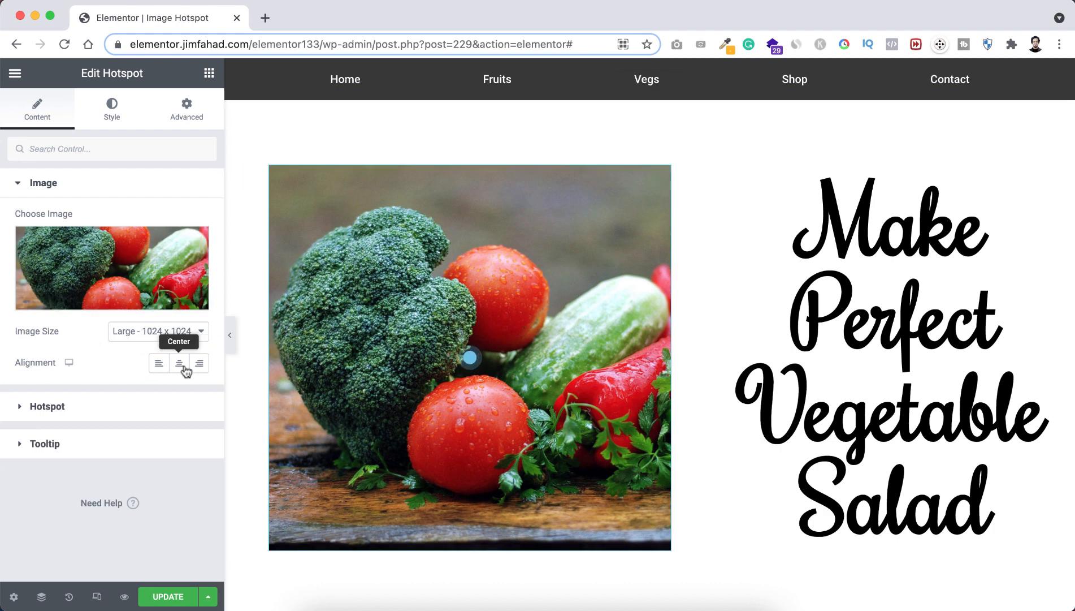
- Open the content settings of the first hotspot item in the widget
{"action": "left_click", "coordinate": [66, 408]}
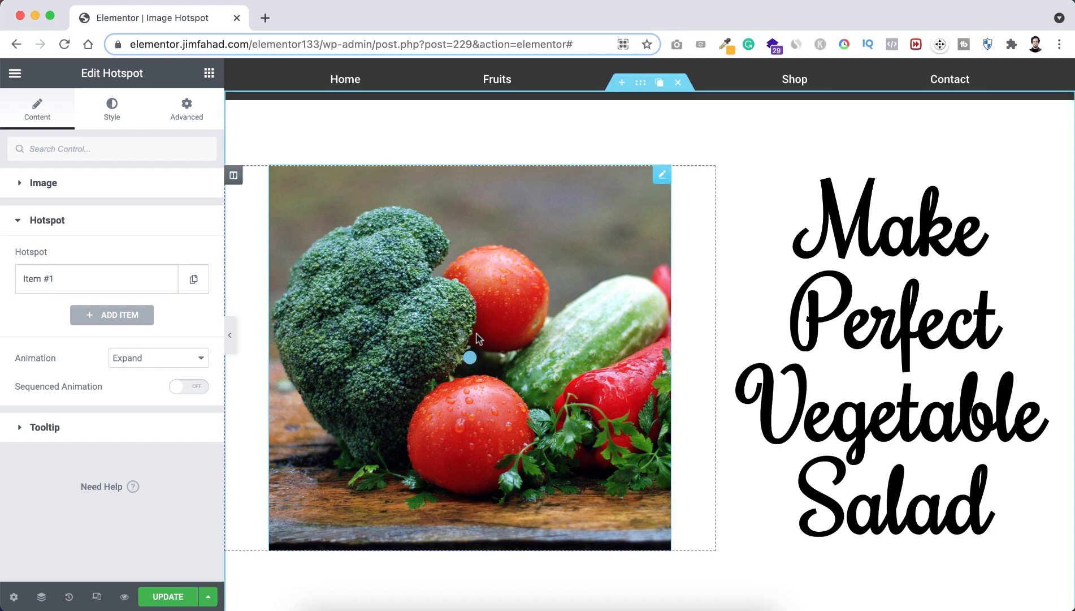
{"action": "left_click", "coordinate": [82, 279]}
{"action": "scroll", "coordinate": [82, 339], "scroll_direction": "down", "scroll_amount": 2}
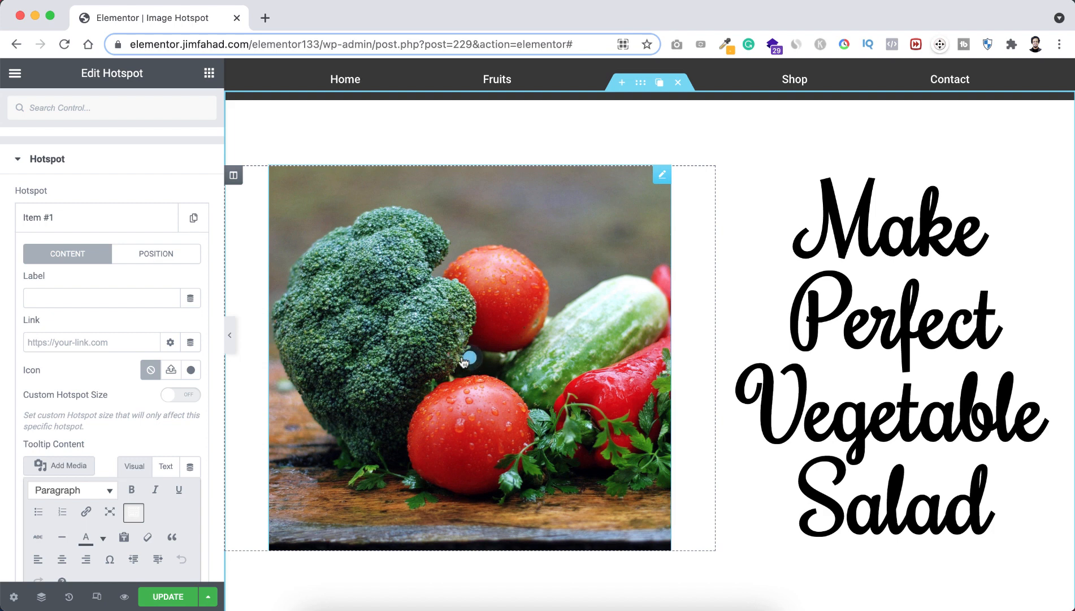
- Try "veg 1" as the first hotspot's label, check it on the image, and clear the label again
{"action": "left_click", "coordinate": [83, 298]}
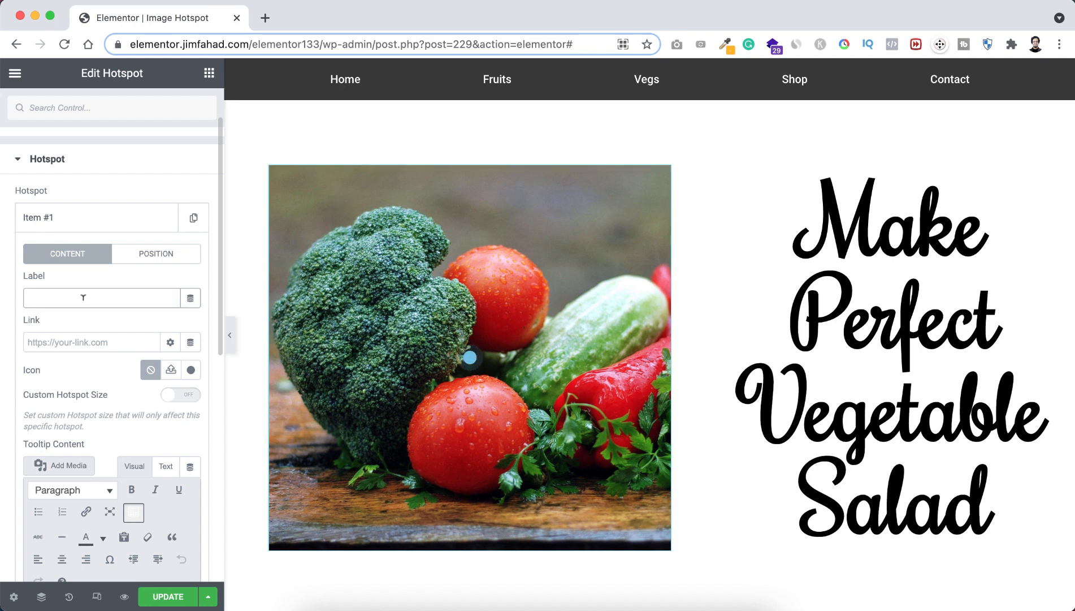
{"action": "type", "text": "veg 1"}
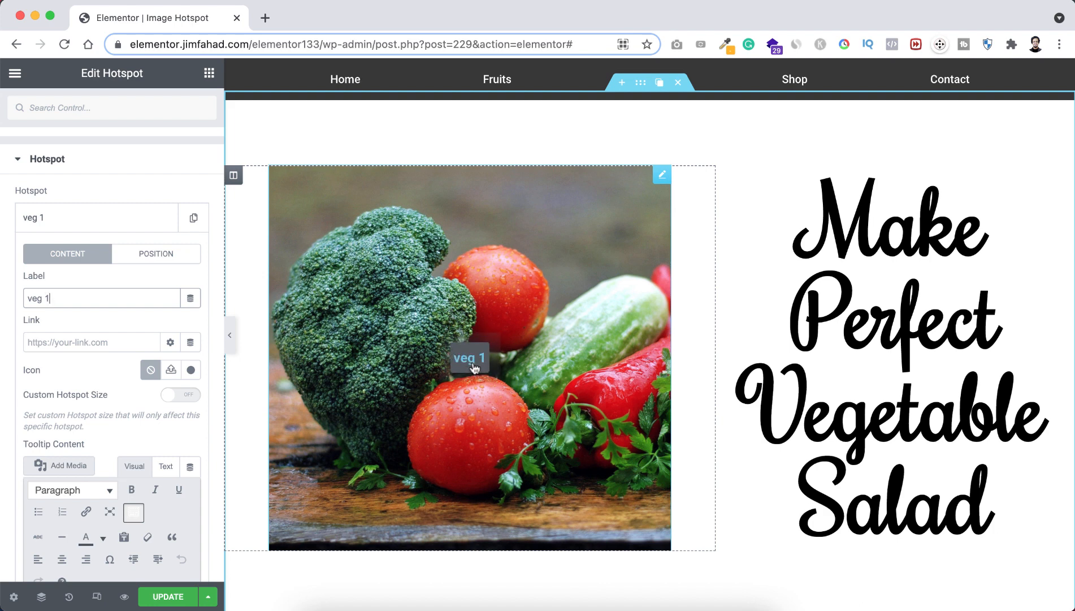
{"action": "left_click", "coordinate": [473, 366]}
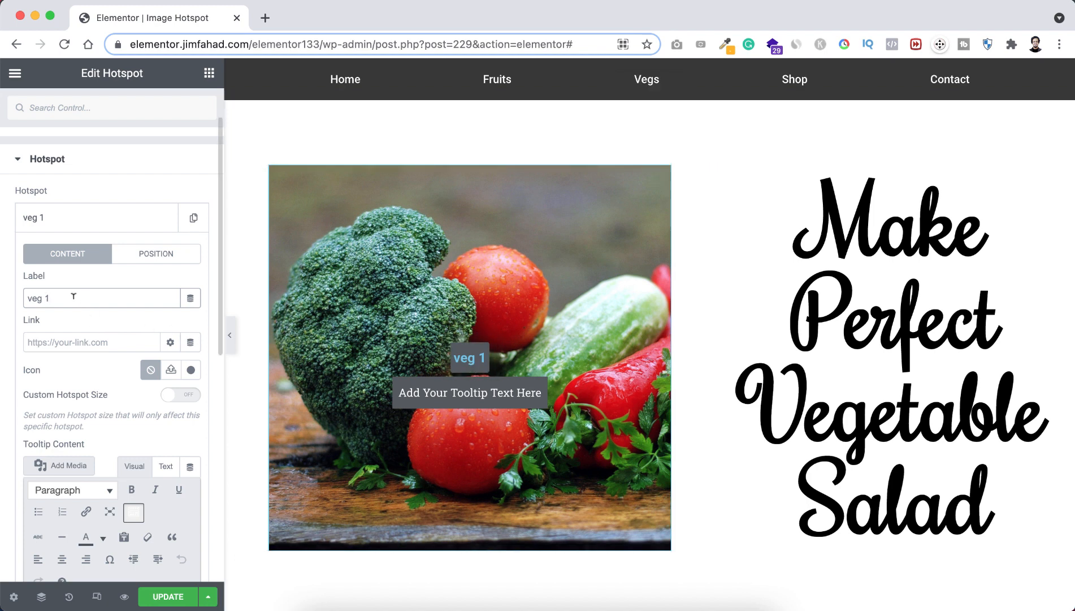
{"action": "left_click_drag", "start_coordinate": [74, 295], "coordinate": [20, 300]}
{"action": "key", "text": "BackSpace"}
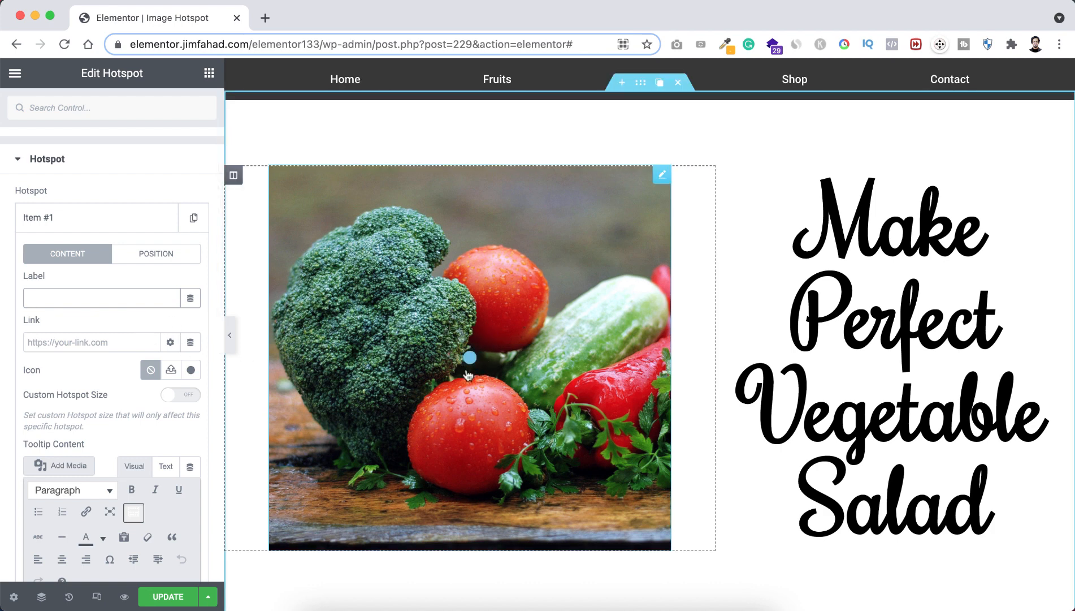
- Try the outlined plus square icon on the first hotspot and reset its icon to none
{"action": "left_click", "coordinate": [69, 342]}
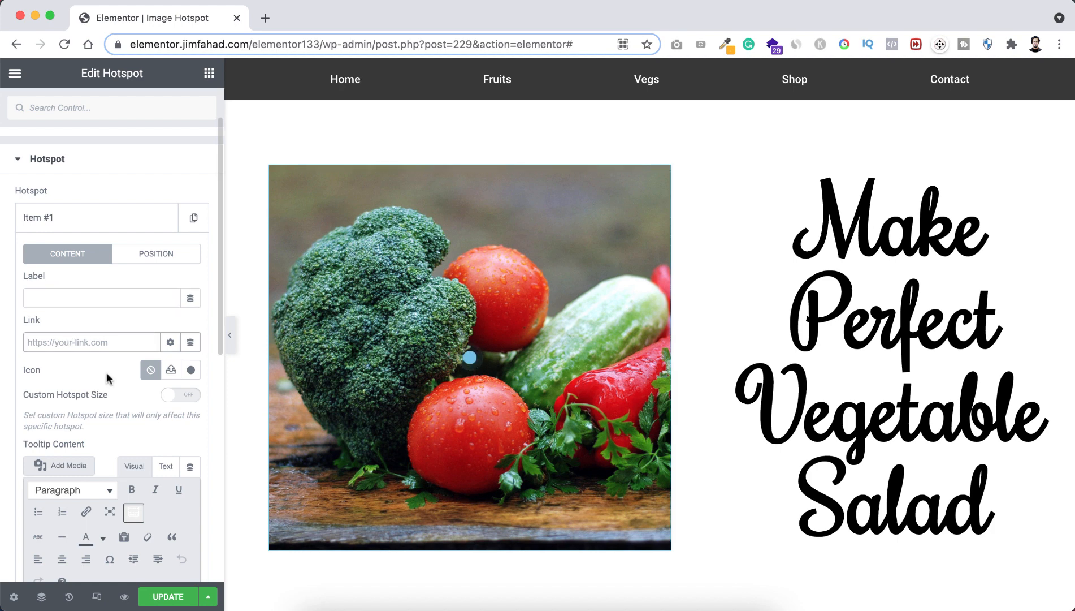
{"action": "scroll", "coordinate": [107, 372], "scroll_direction": "down", "scroll_amount": 1}
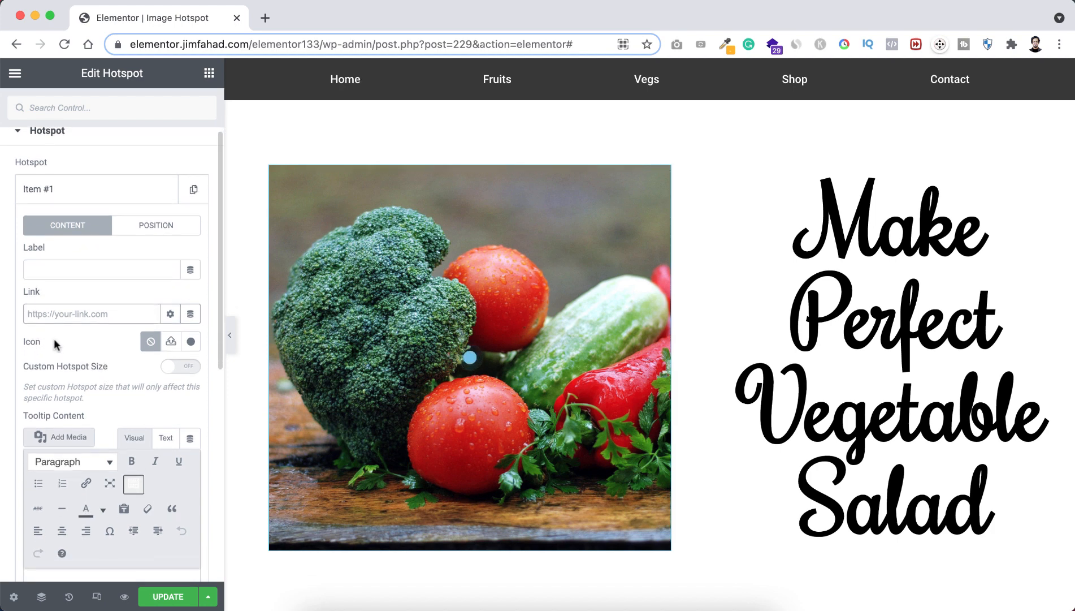
{"action": "left_click", "coordinate": [191, 342]}
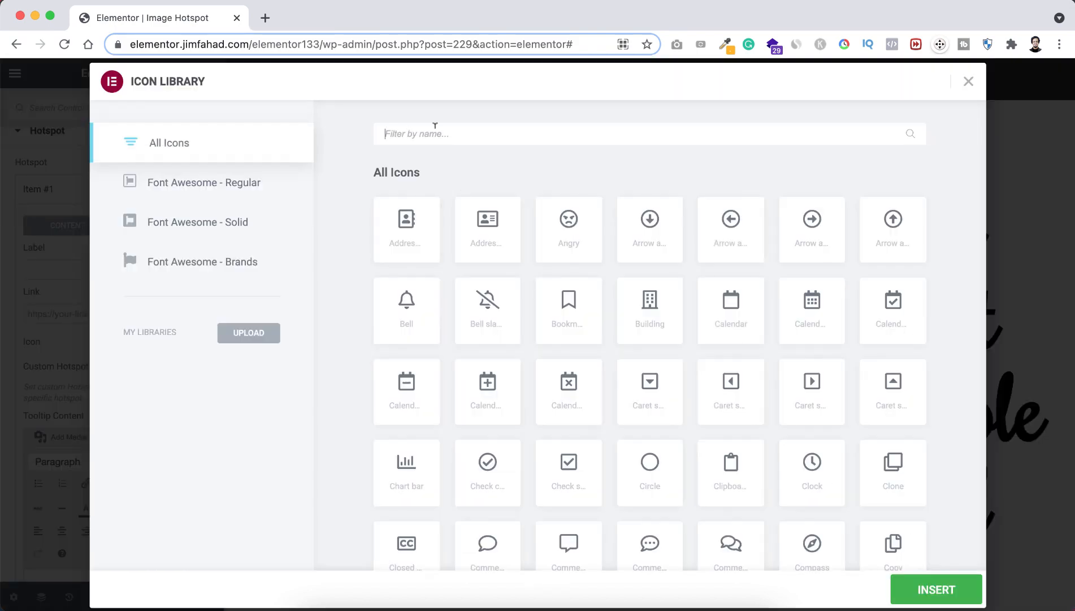
{"action": "left_click", "coordinate": [434, 127]}
{"action": "type", "text": "plus"}
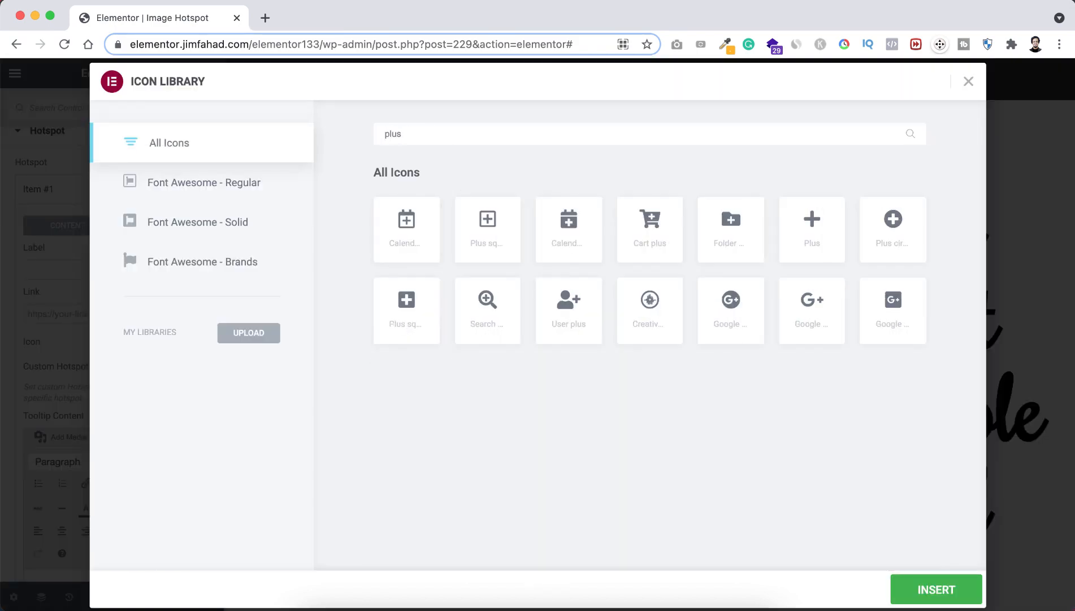
{"action": "left_click", "coordinate": [493, 236]}
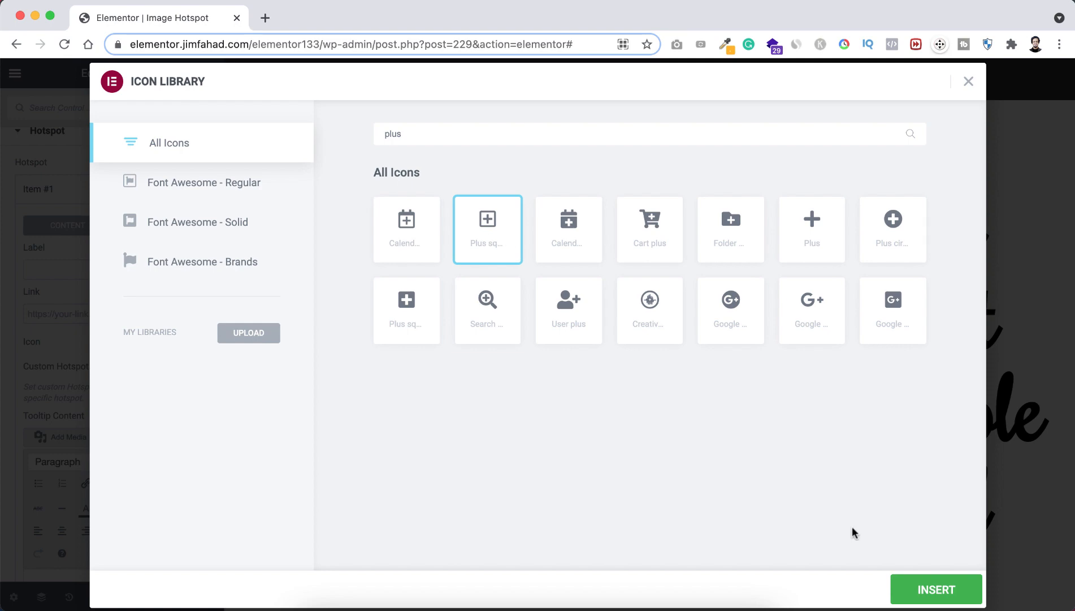
{"action": "left_click", "coordinate": [918, 589]}
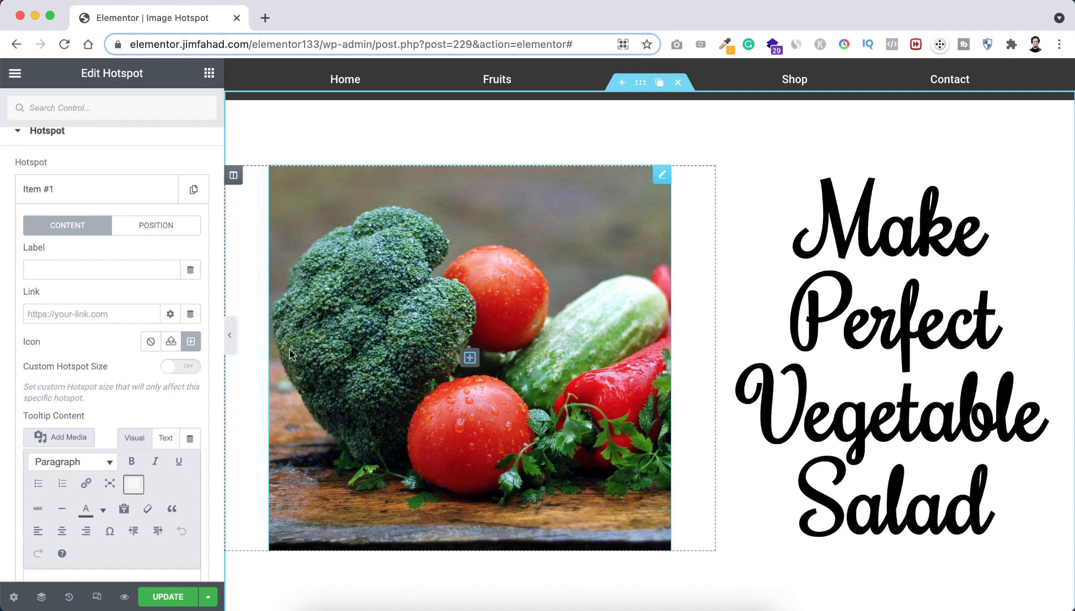
{"action": "left_click", "coordinate": [152, 342]}
{"action": "scroll", "coordinate": [154, 339], "scroll_direction": "up", "scroll_amount": 1}
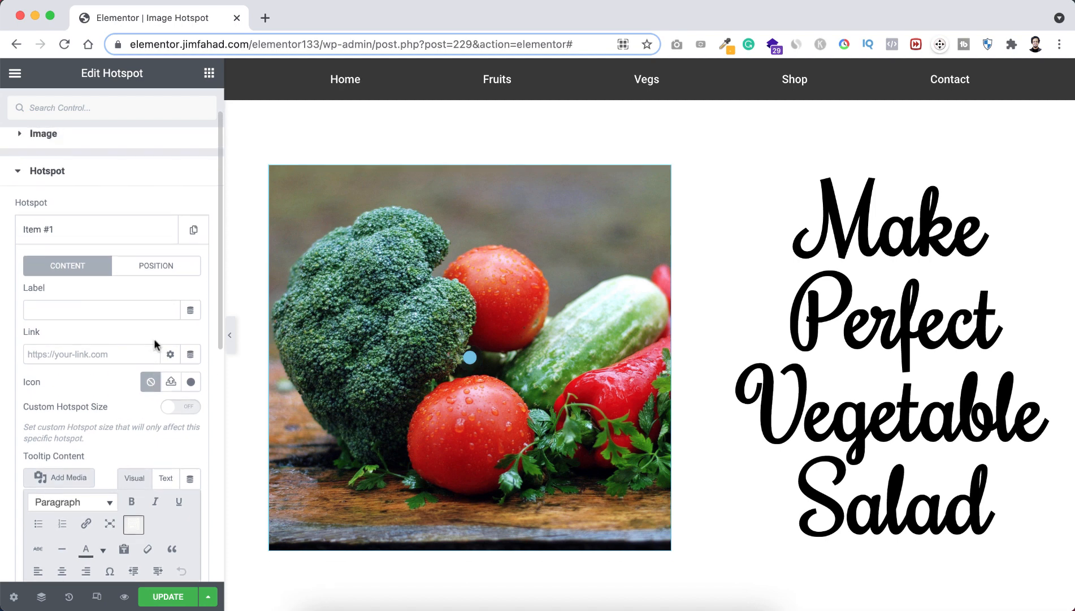
- Replace the first hotspot's tooltip text with three lines: "Tomato", "$2.99/kilogram" and "Order from Shop"
{"action": "scroll", "coordinate": [115, 378], "scroll_direction": "down", "scroll_amount": 5}
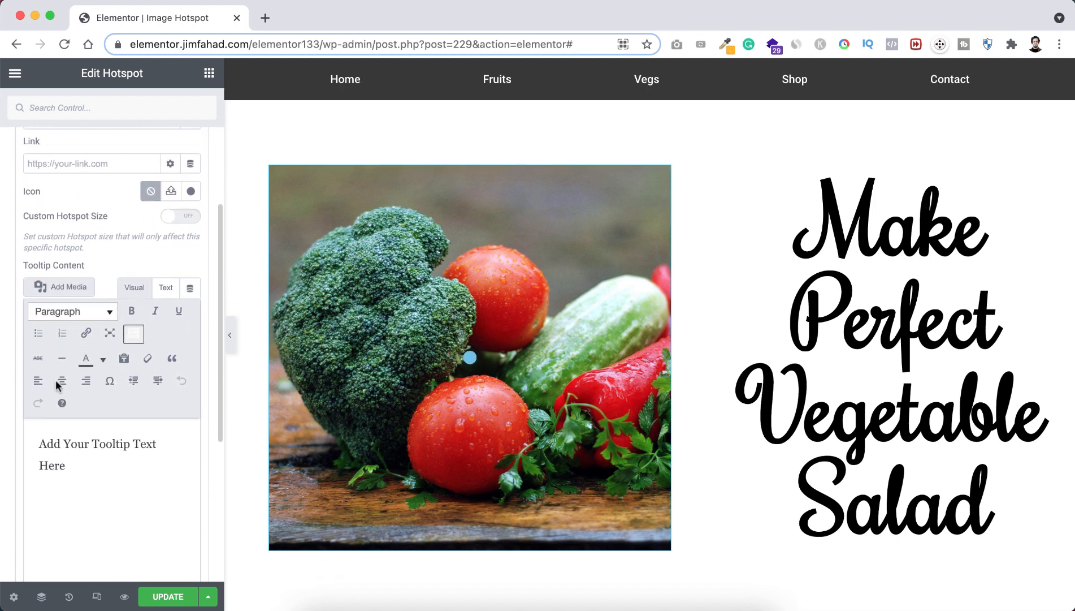
{"action": "left_click_drag", "start_coordinate": [67, 461], "coordinate": [31, 438]}
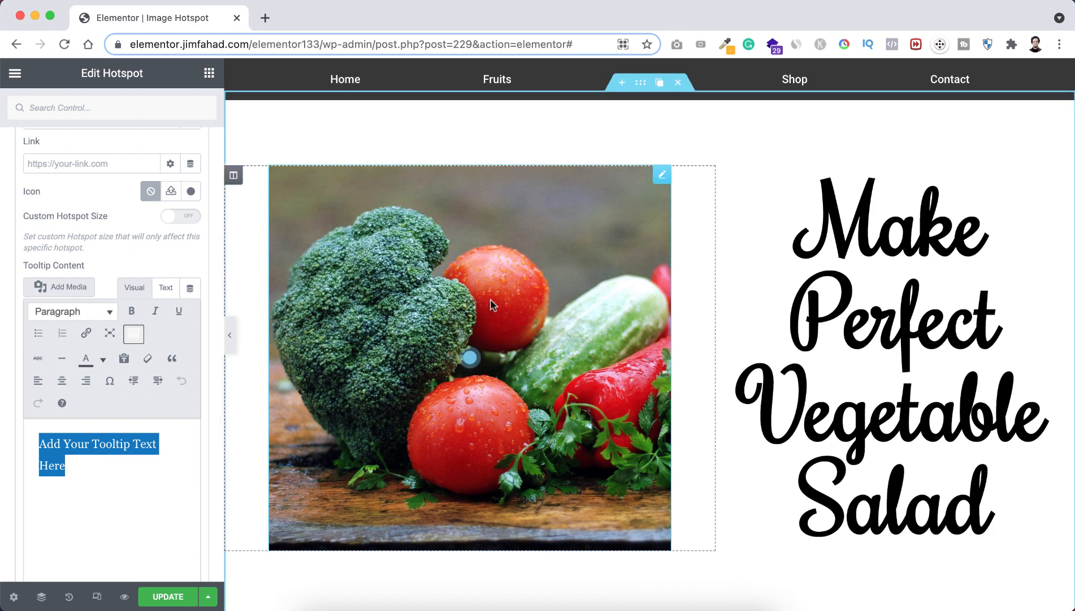
{"action": "type", "text": "Tomato"}
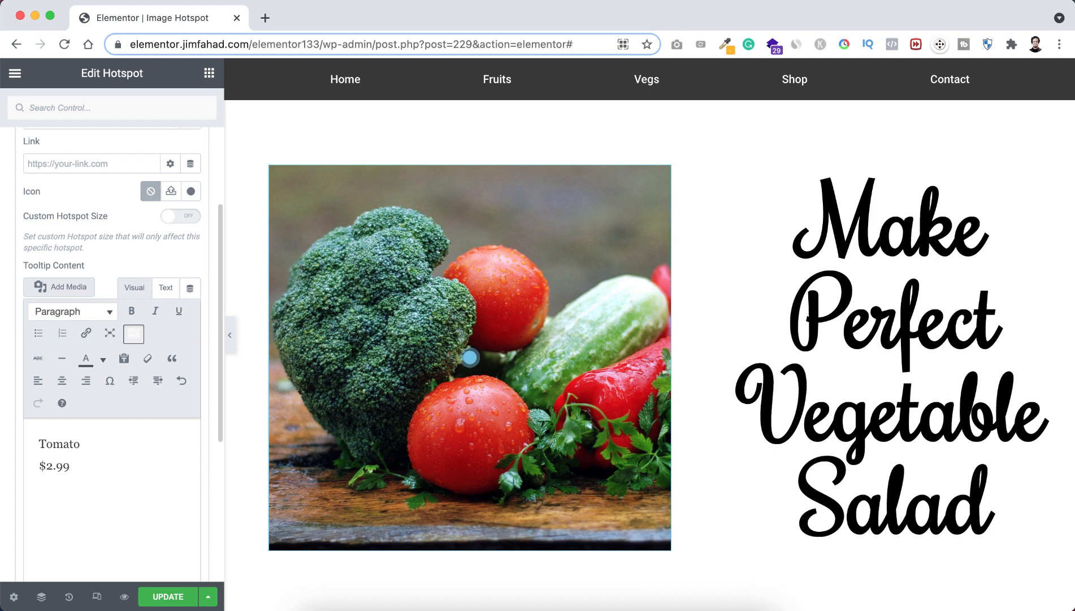
{"action": "type", "text": "/kilogram "}
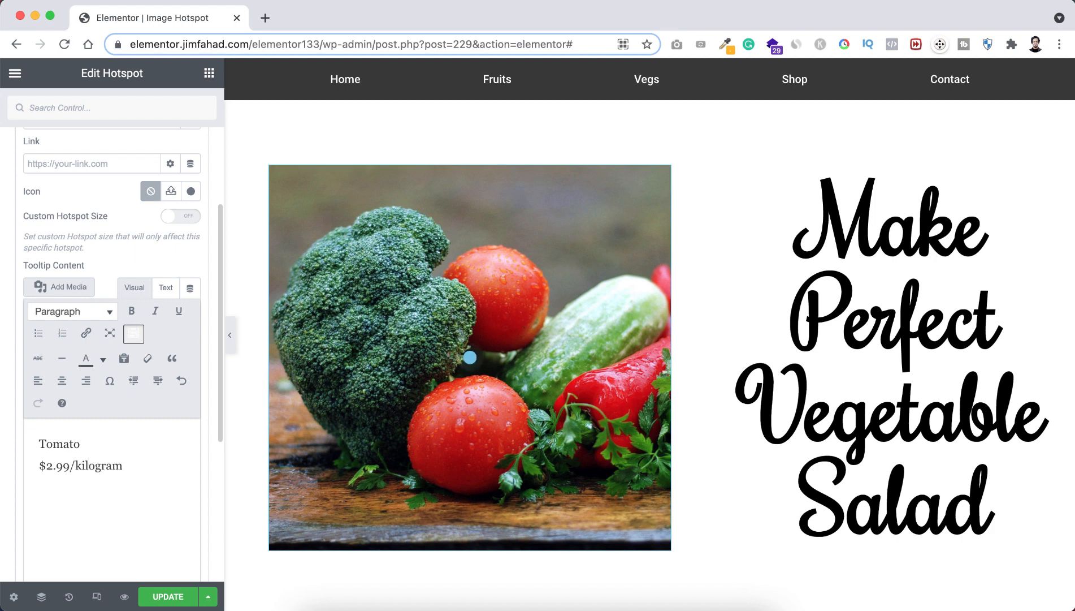
{"action": "type", "text": "Order from Shop"}
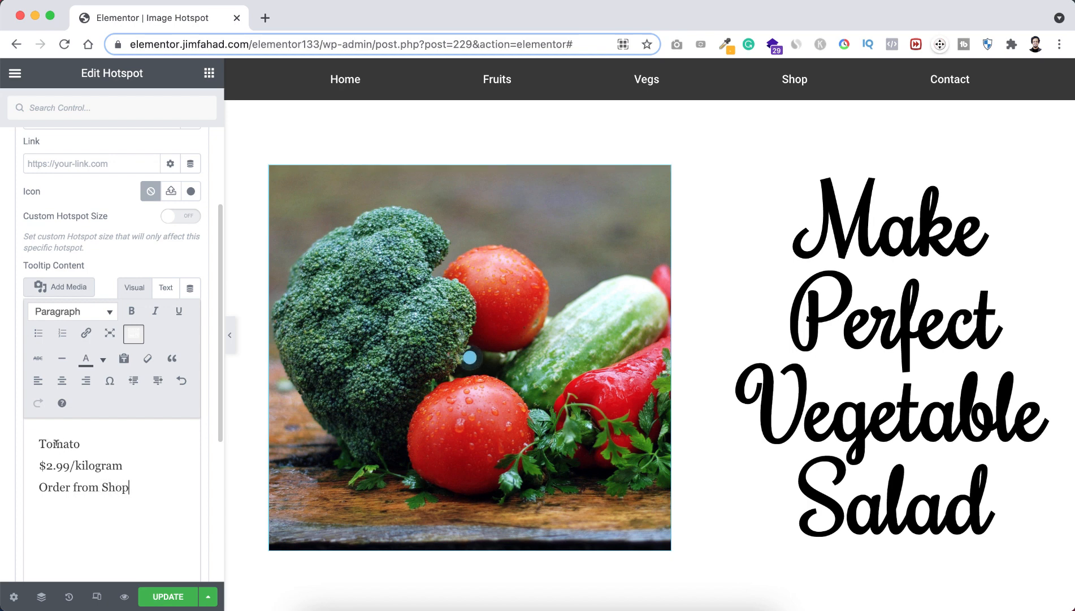
- Make the word "Tomato" bold in the first hotspot's tooltip text
{"action": "left_click_drag", "start_coordinate": [80, 444], "coordinate": [41, 444]}
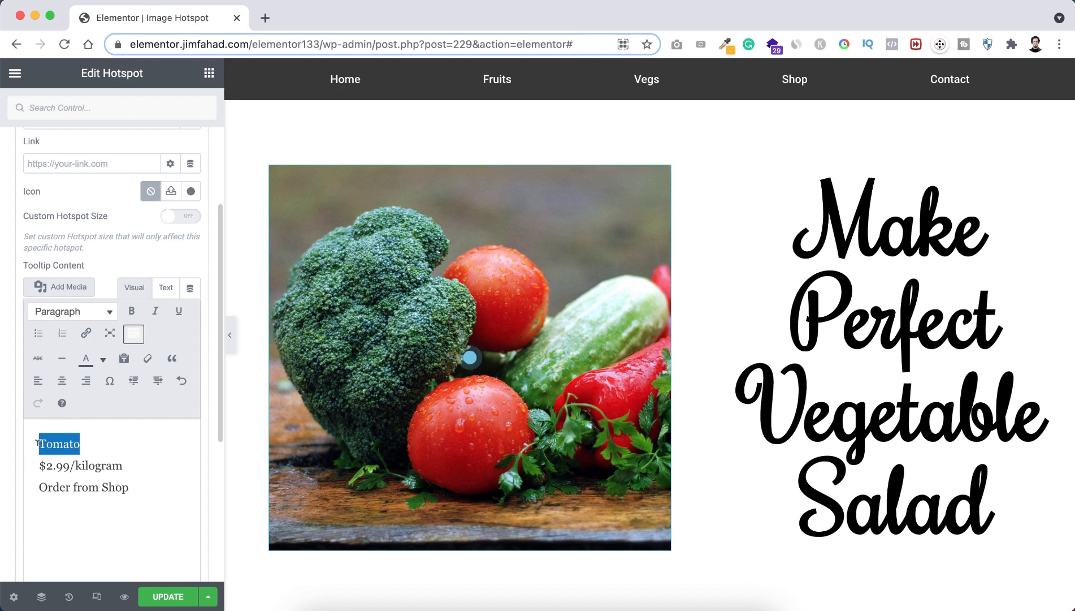
{"action": "left_click", "coordinate": [132, 314]}
{"action": "left_click", "coordinate": [116, 463]}
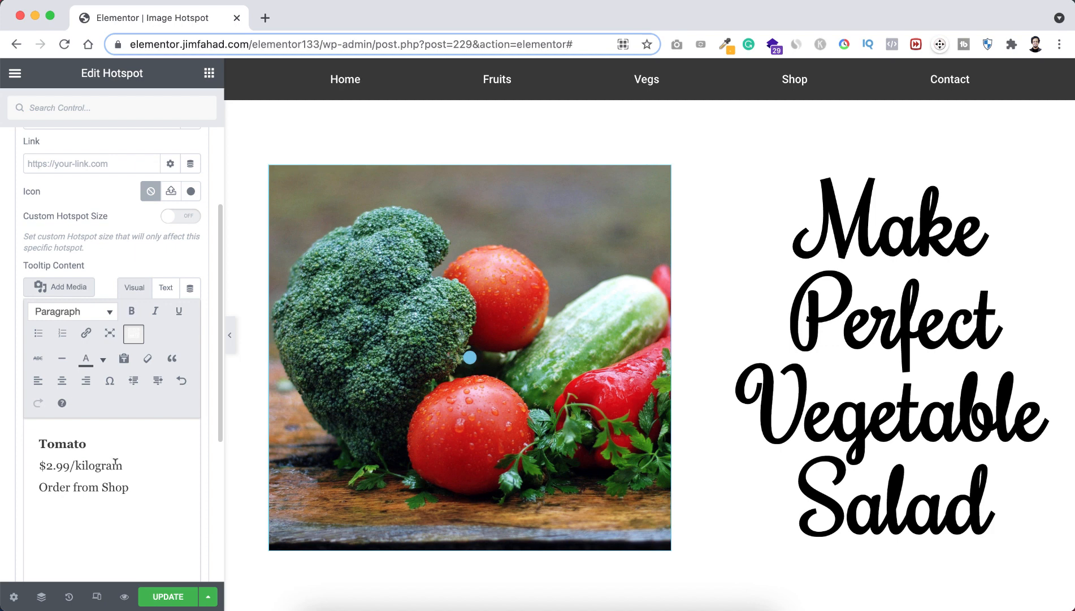
- Preview the first hotspot's tooltip, and move the hotspot onto the upper tomato with horizontal offset 60 and vertical offset 32
{"action": "left_click", "coordinate": [470, 361]}
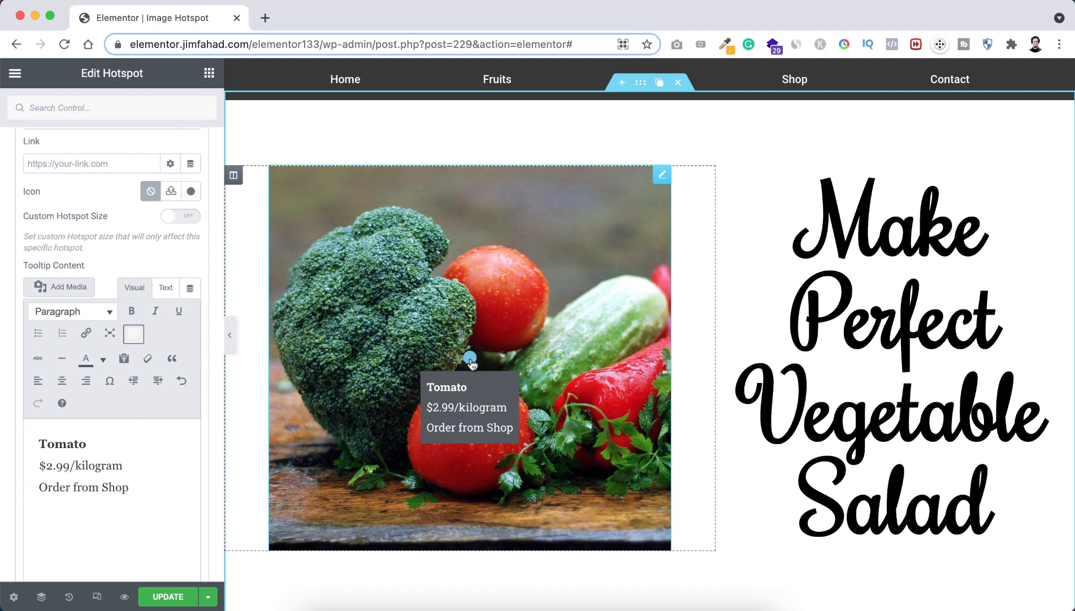
{"action": "scroll", "coordinate": [97, 288], "scroll_direction": "up", "scroll_amount": 5}
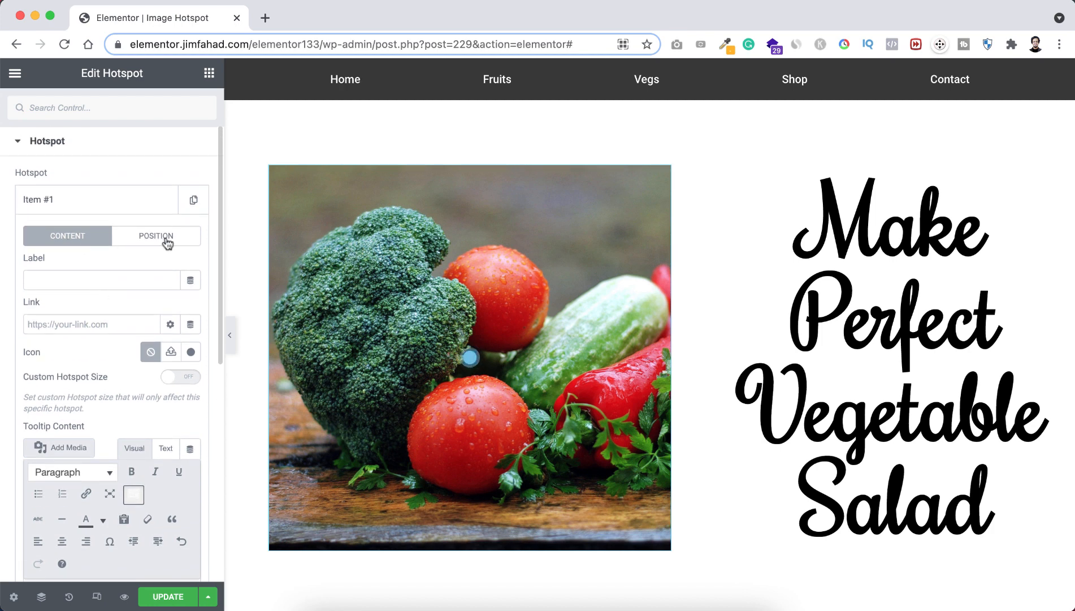
{"action": "left_click", "coordinate": [168, 243]}
{"action": "scroll", "coordinate": [168, 237], "scroll_direction": "down", "scroll_amount": 1}
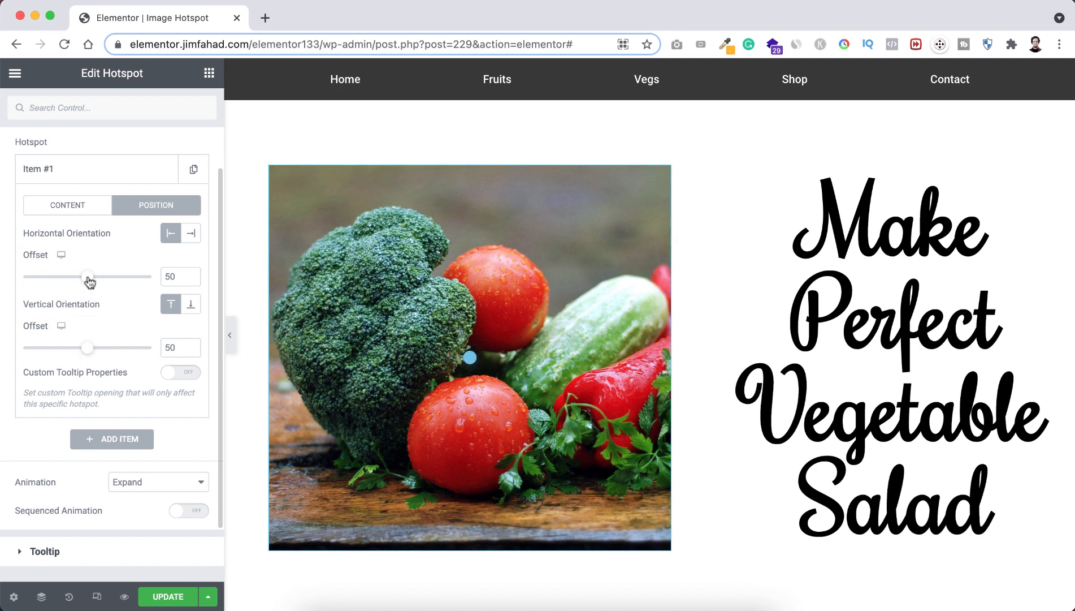
{"action": "mouse_move", "coordinate": [88, 278]}
{"action": "left_mouse_down"}
{"action": "mouse_move", "coordinate": [107, 281]}
{"action": "mouse_move", "coordinate": [98, 280]}
{"action": "left_mouse_up"}
{"action": "left_click_drag", "start_coordinate": [87, 346], "coordinate": [64, 351]}
{"action": "left_click_drag", "start_coordinate": [97, 277], "coordinate": [101, 281]}
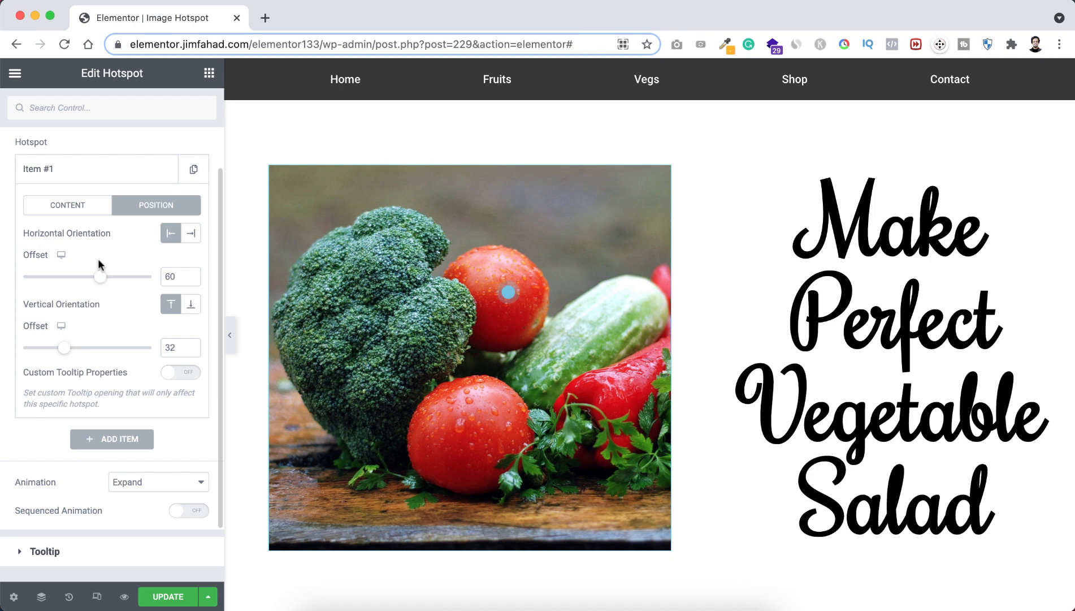
{"action": "left_click", "coordinate": [108, 172]}
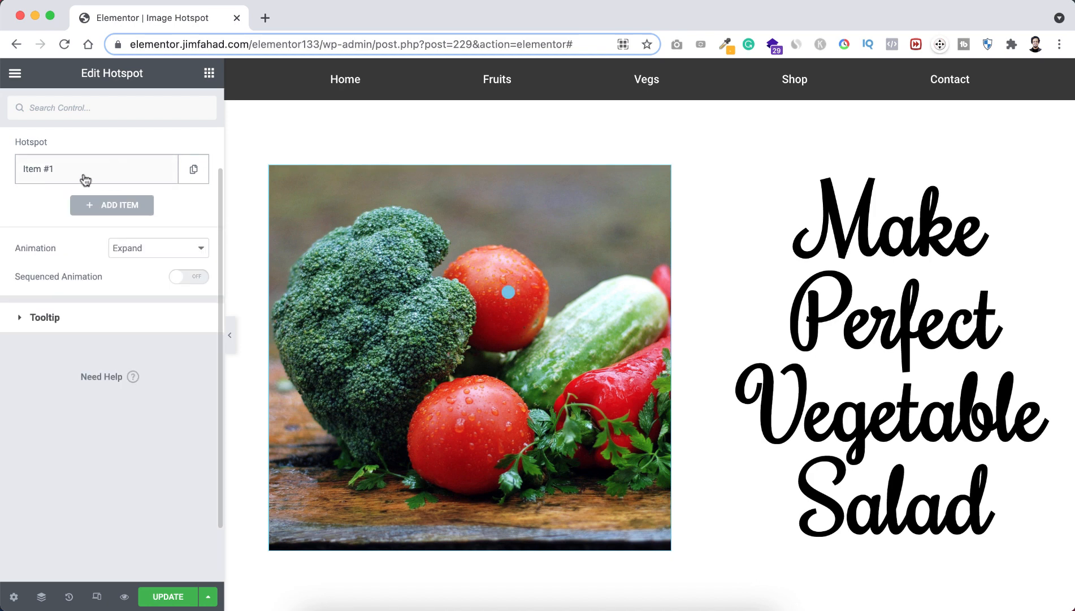
- Test the tooltip's current trigger on the tomato hotspot, and change the trigger to Hover
{"action": "left_click", "coordinate": [40, 320]}
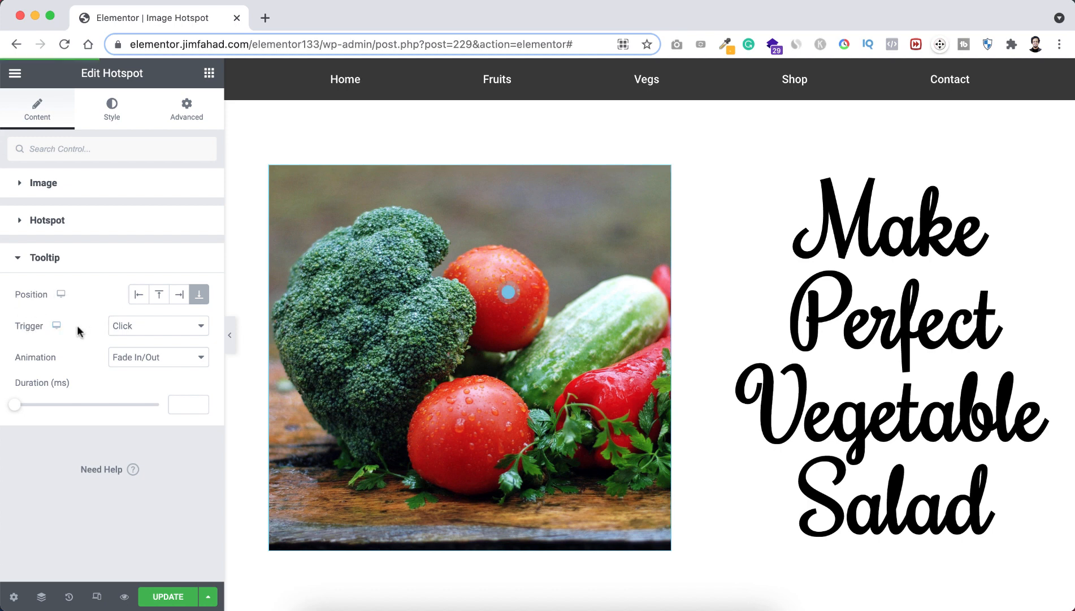
{"action": "left_click", "coordinate": [508, 292]}
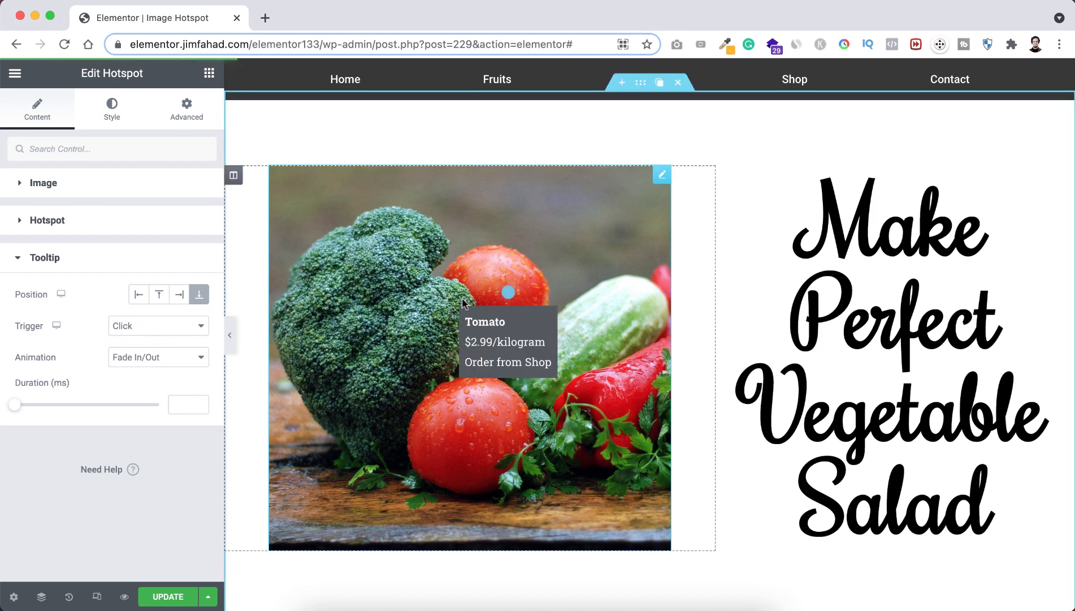
{"action": "left_click", "coordinate": [508, 293]}
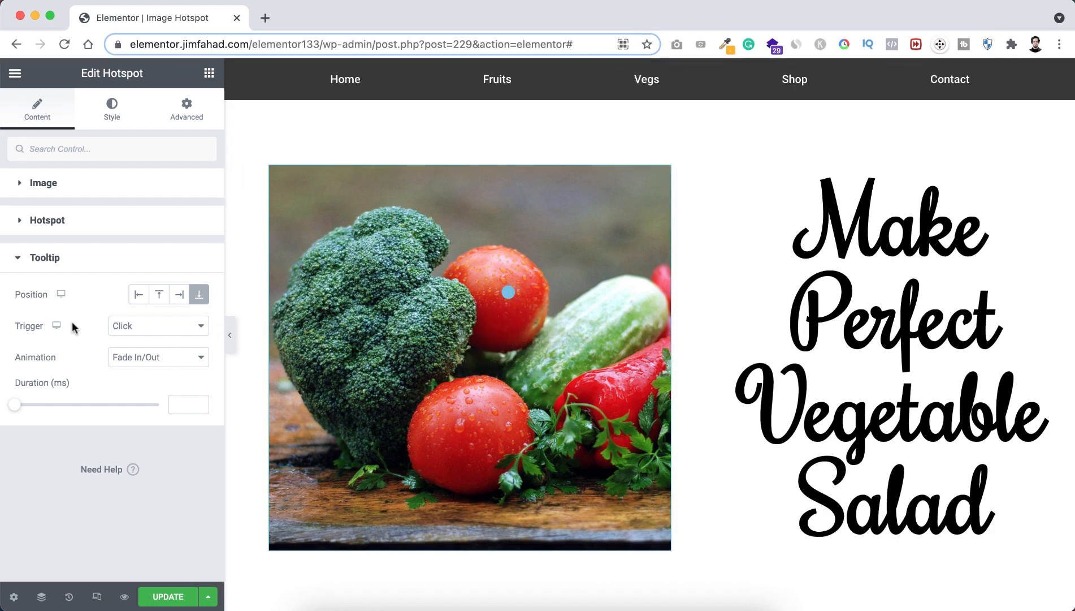
{"action": "left_click", "coordinate": [156, 326]}
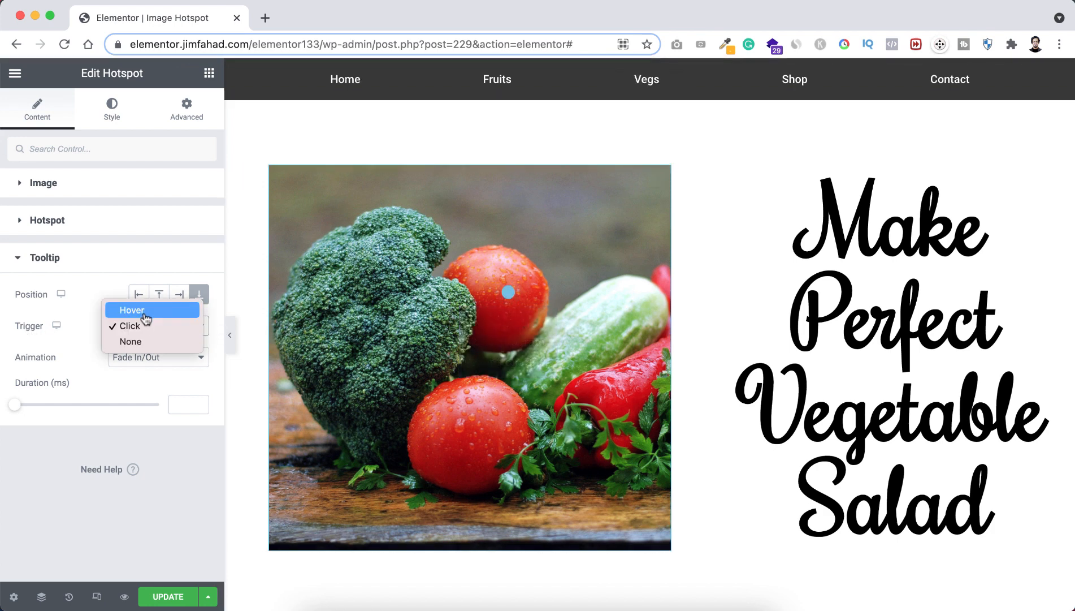
{"action": "left_click", "coordinate": [146, 312]}
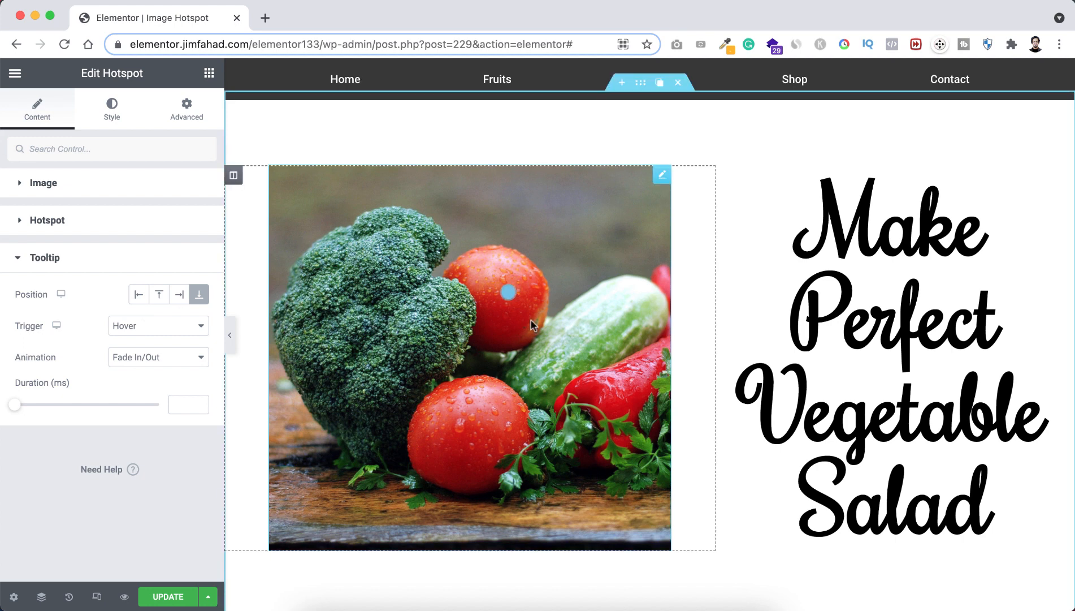
{"action": "mouse_move", "coordinate": [511, 296]}
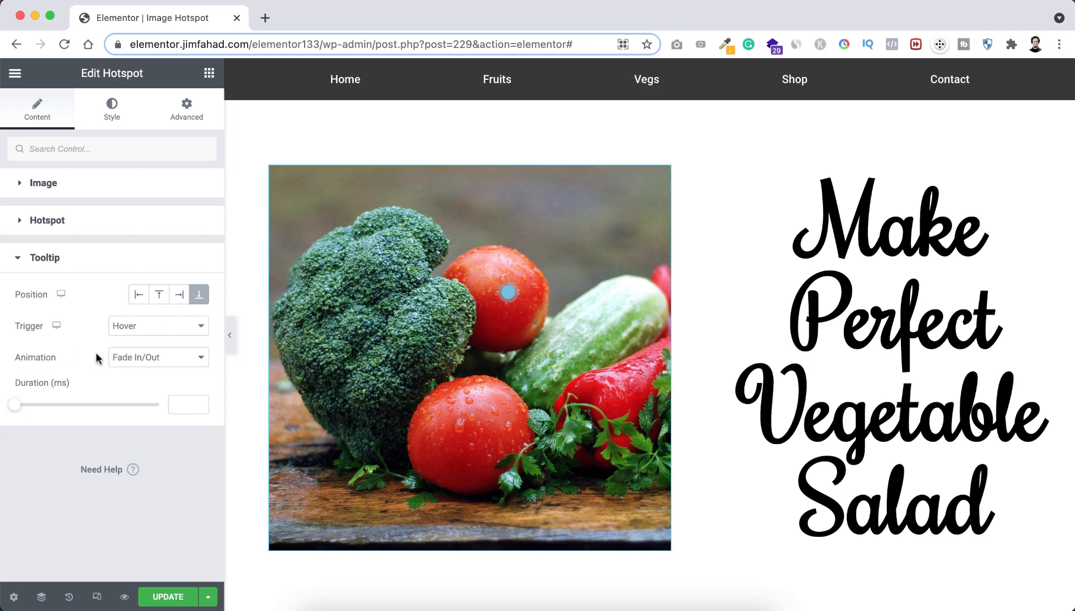
- Try the Fade Grow and Slide By Direction tooltip animations, previewing each one on the tomato hotspot
{"action": "left_click", "coordinate": [137, 357]}
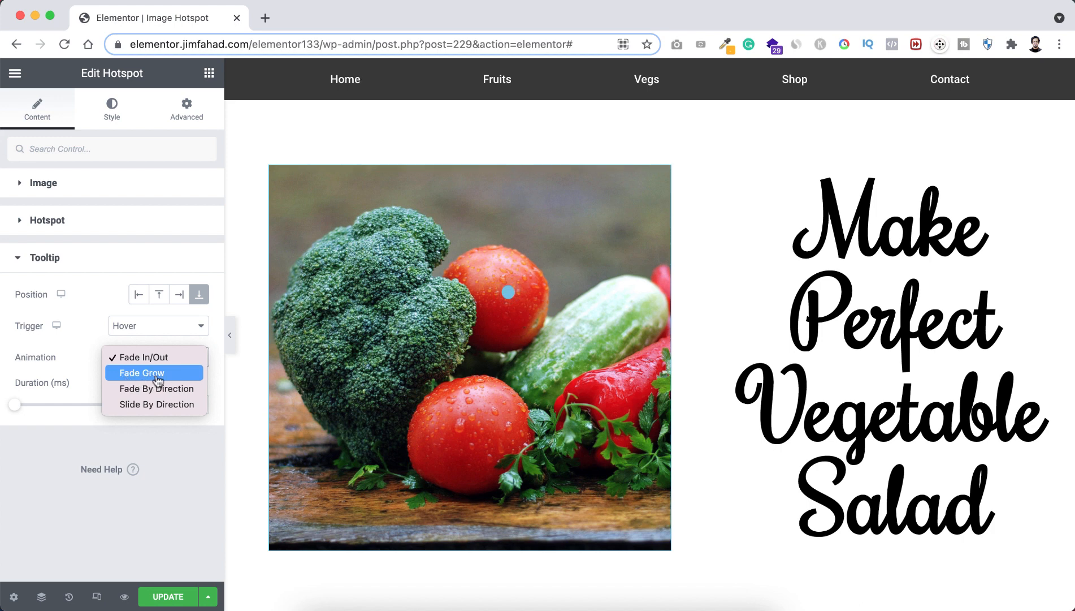
{"action": "left_click", "coordinate": [158, 378]}
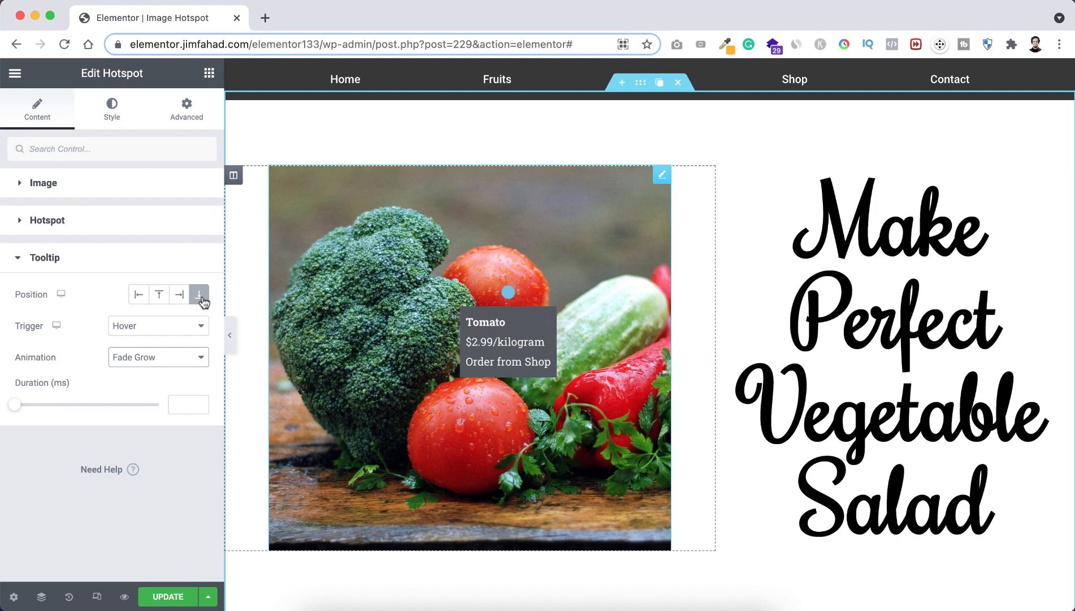
{"action": "left_click", "coordinate": [134, 357]}
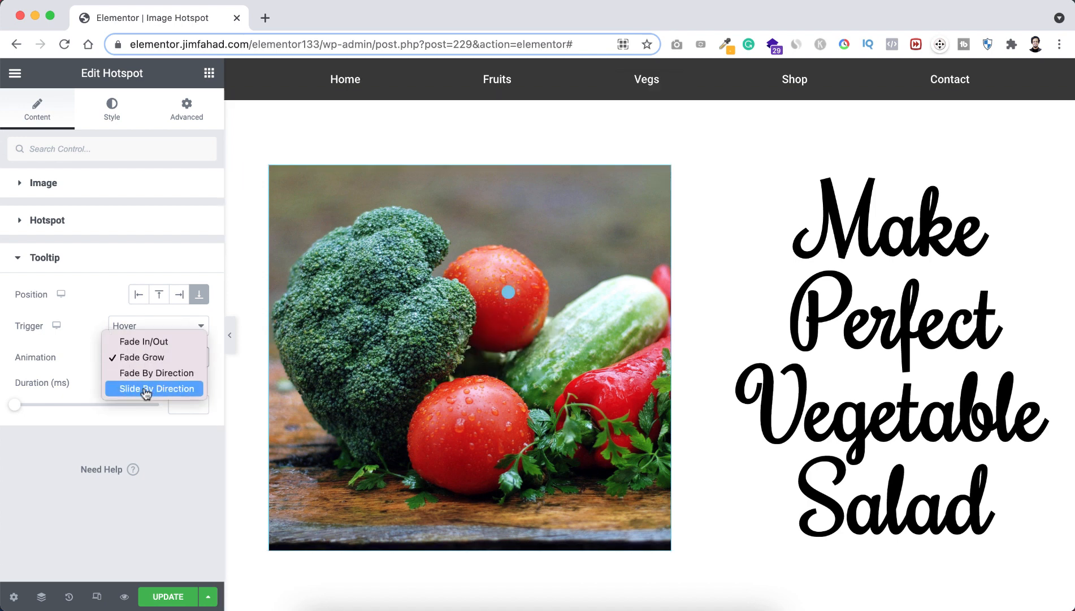
{"action": "left_click", "coordinate": [170, 389]}
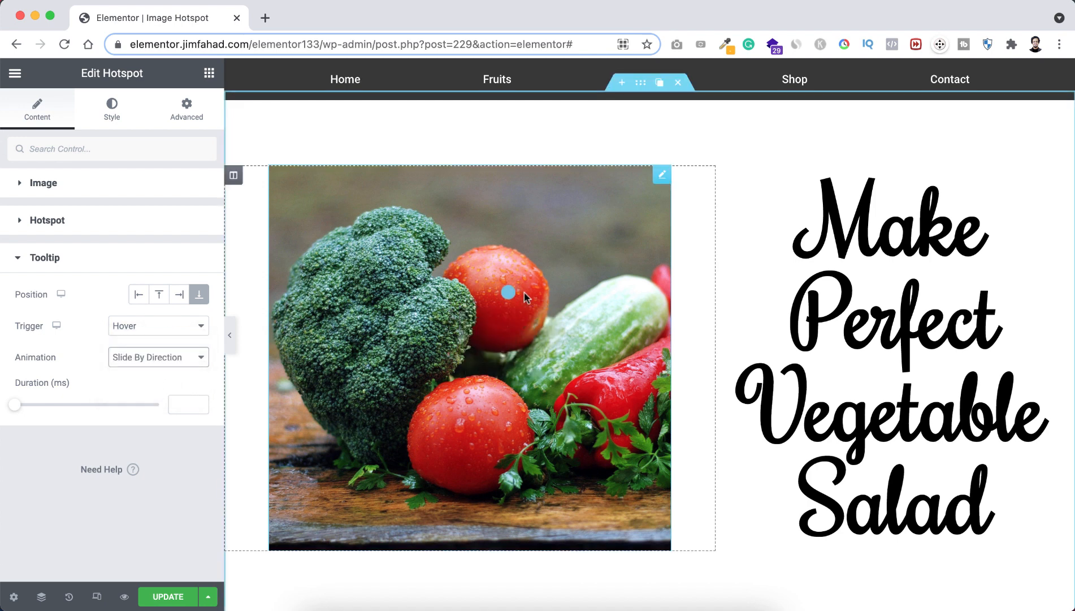
{"action": "mouse_move", "coordinate": [510, 293]}
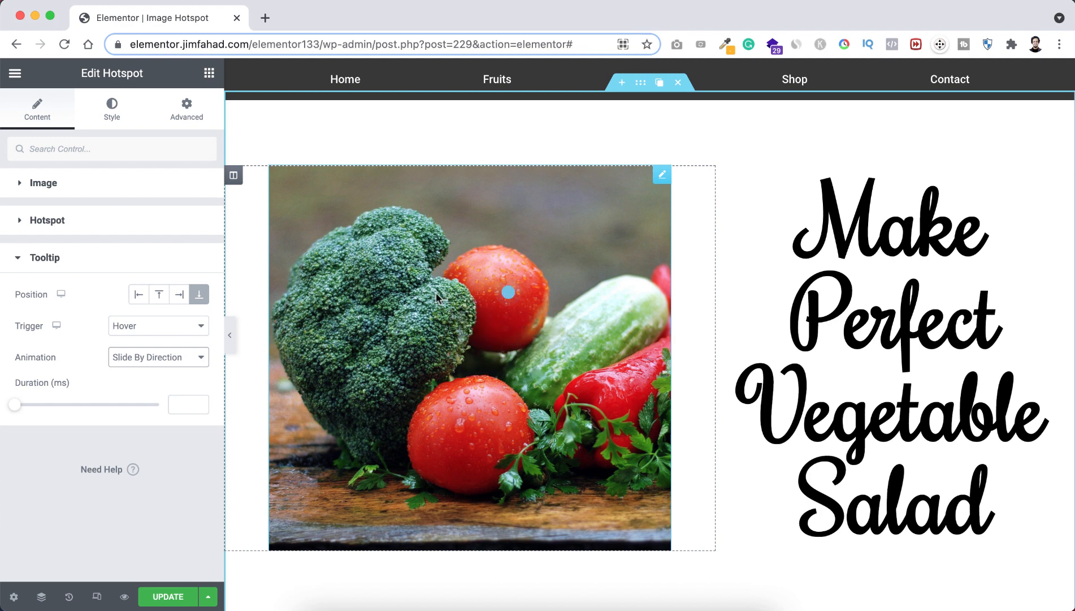
- Set the tooltip animation to Fade Grow with a duration of 517 ms
{"action": "left_click", "coordinate": [194, 350]}
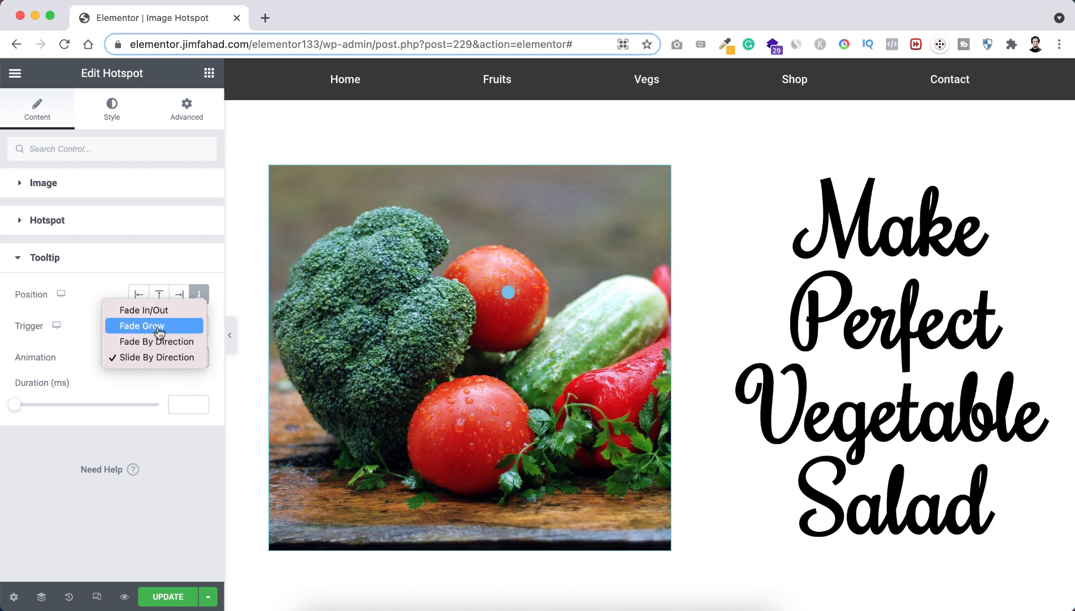
{"action": "left_click", "coordinate": [168, 331]}
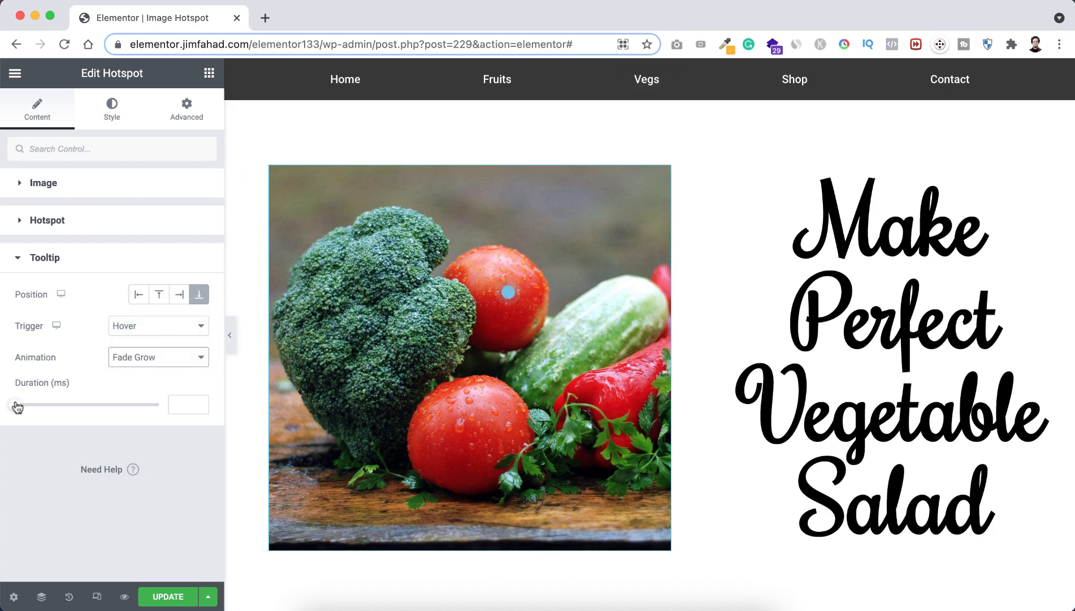
{"action": "mouse_move", "coordinate": [16, 407]}
{"action": "left_mouse_down"}
{"action": "mouse_move", "coordinate": [41, 406]}
{"action": "mouse_move", "coordinate": [24, 408]}
{"action": "left_mouse_up"}
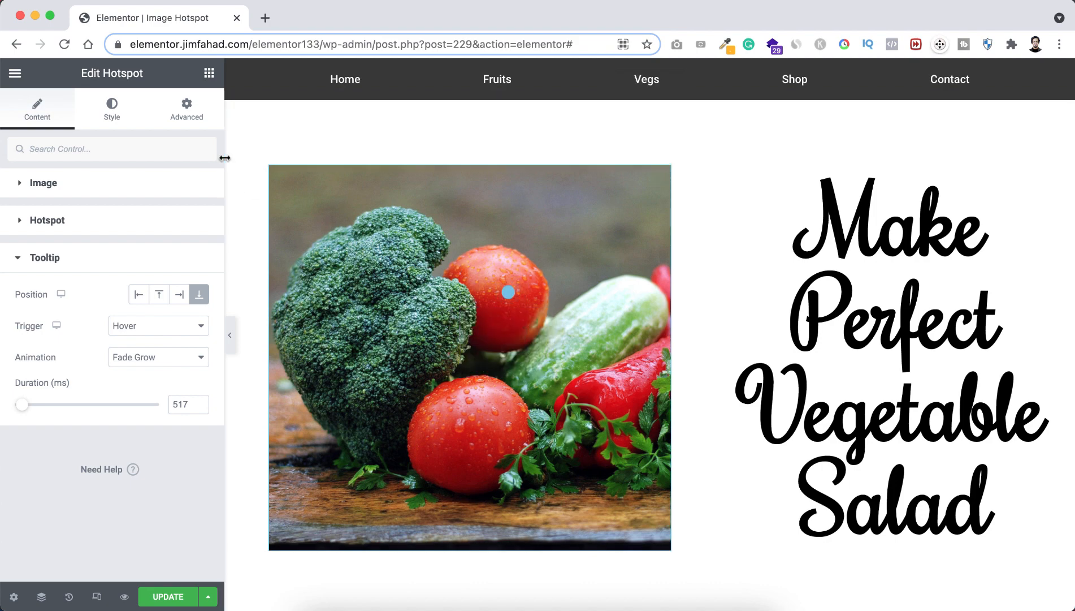
- Style the vegetable image with CSS filters, setting contrast to 123 and brightness to 80
{"action": "left_click", "coordinate": [113, 110]}
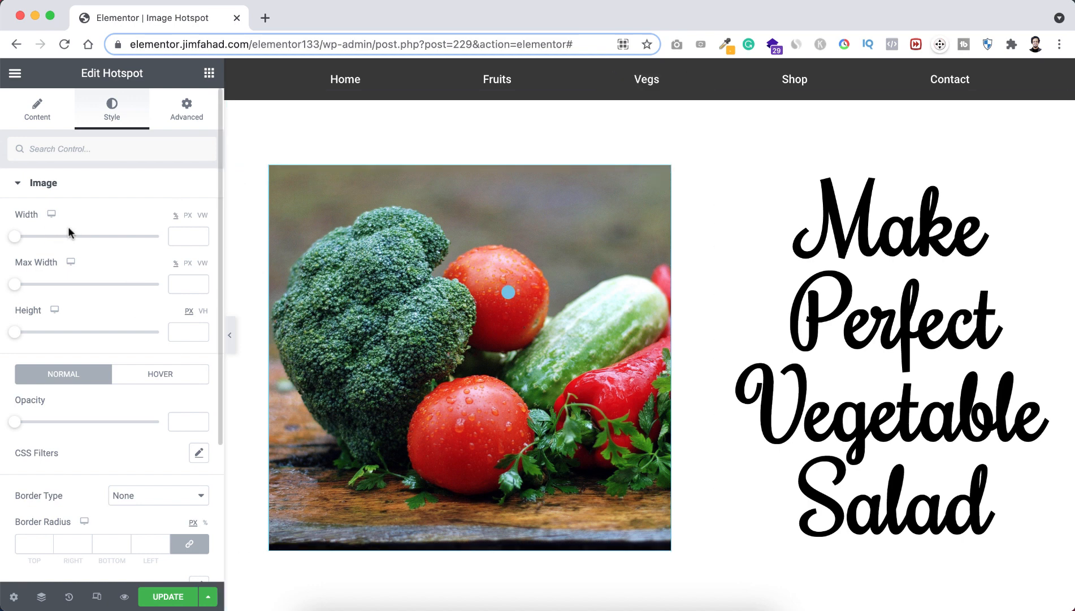
{"action": "scroll", "coordinate": [91, 272], "scroll_direction": "down", "scroll_amount": 2}
{"action": "scroll", "coordinate": [91, 272], "scroll_direction": "up", "scroll_amount": 2}
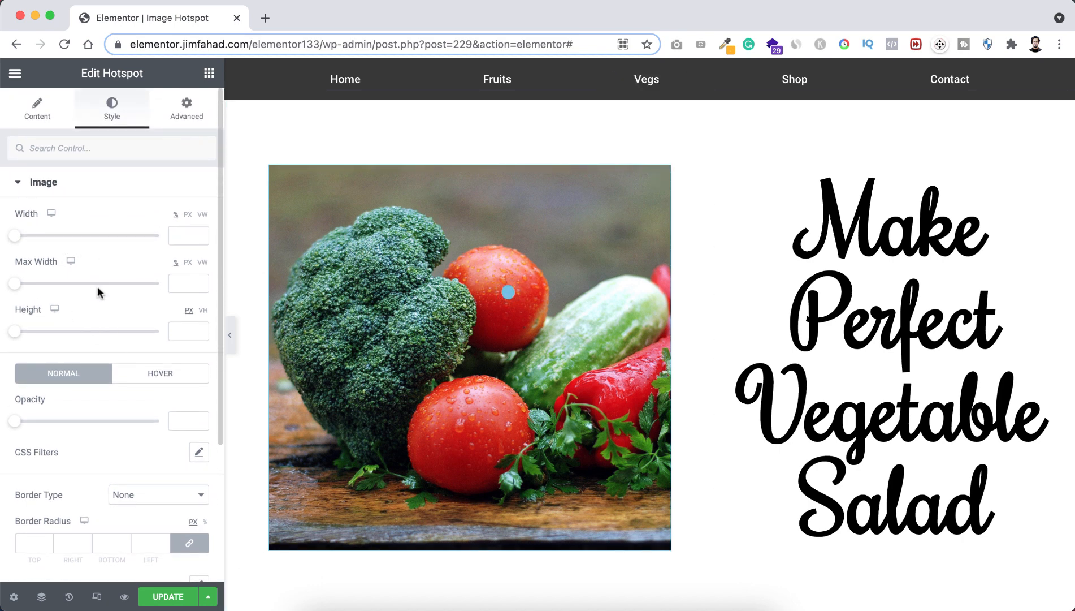
{"action": "scroll", "coordinate": [97, 289], "scroll_direction": "down", "scroll_amount": 3}
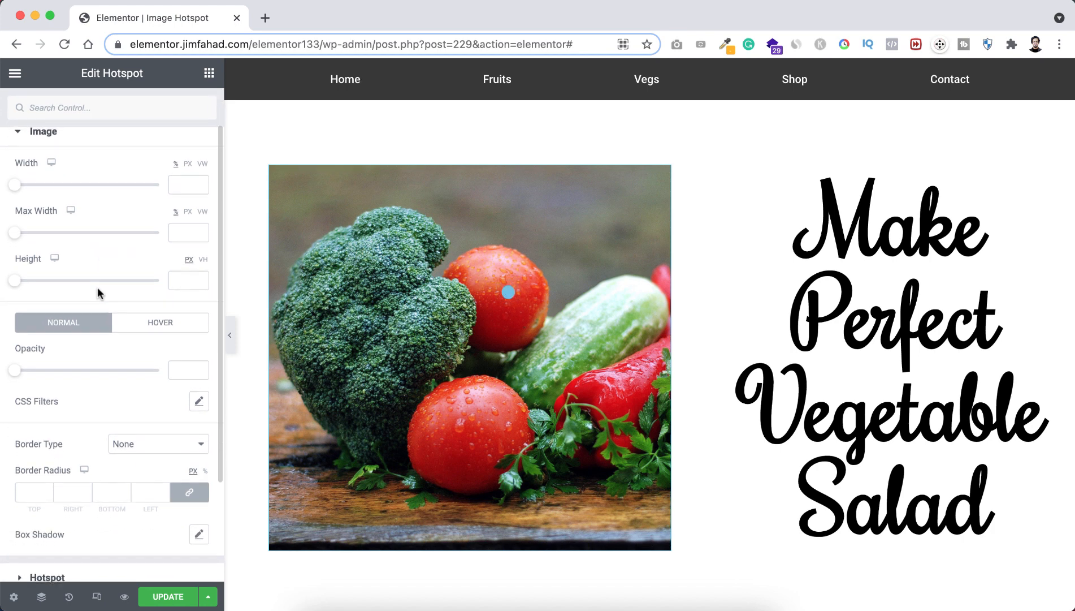
{"action": "scroll", "coordinate": [98, 289], "scroll_direction": "down", "scroll_amount": 1}
{"action": "scroll", "coordinate": [98, 288], "scroll_direction": "up", "scroll_amount": 1}
{"action": "scroll", "coordinate": [97, 287], "scroll_direction": "down", "scroll_amount": 1}
{"action": "scroll", "coordinate": [97, 288], "scroll_direction": "up", "scroll_amount": 2}
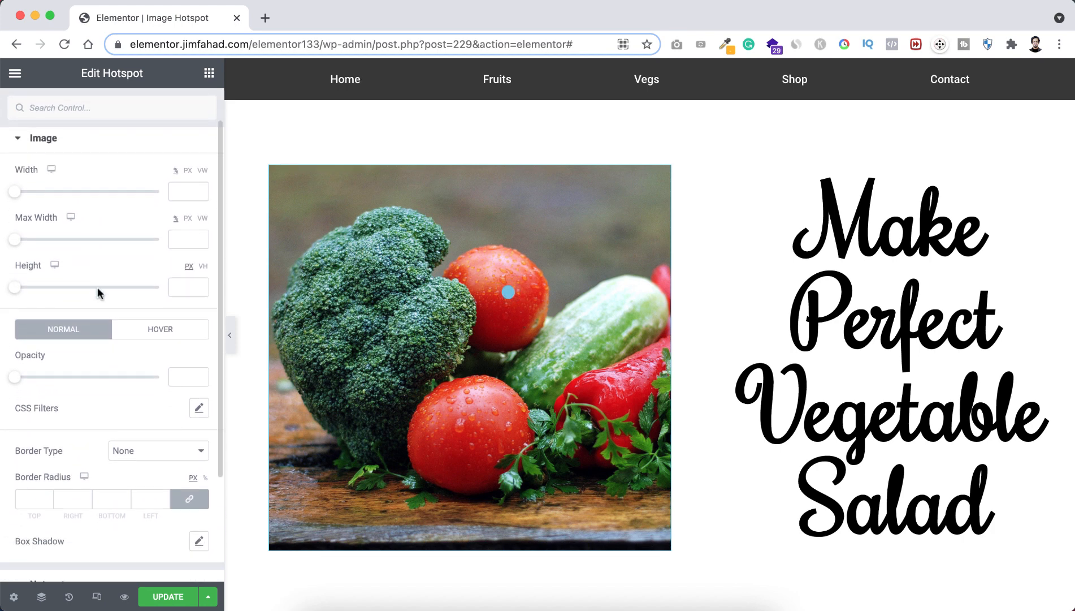
{"action": "scroll", "coordinate": [93, 296], "scroll_direction": "down", "scroll_amount": 2}
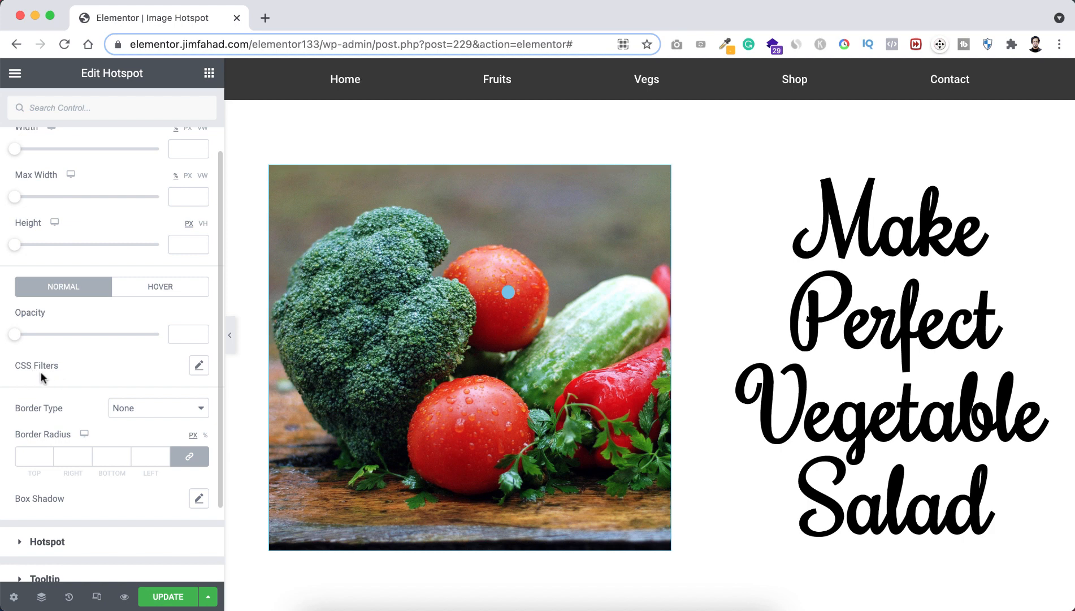
{"action": "left_click", "coordinate": [198, 367]}
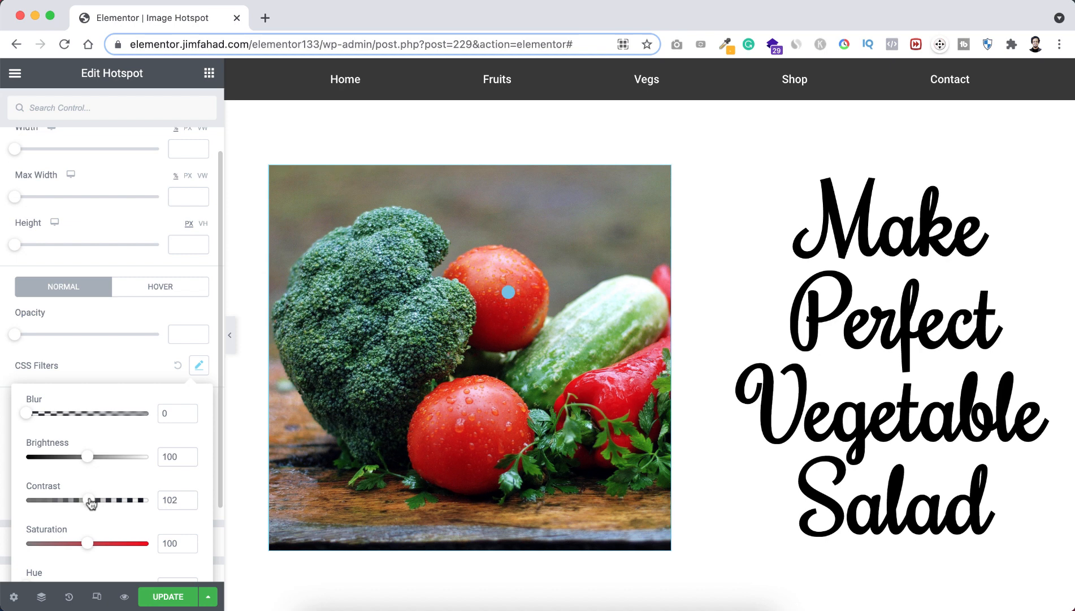
{"action": "left_click_drag", "start_coordinate": [93, 502], "coordinate": [103, 503]}
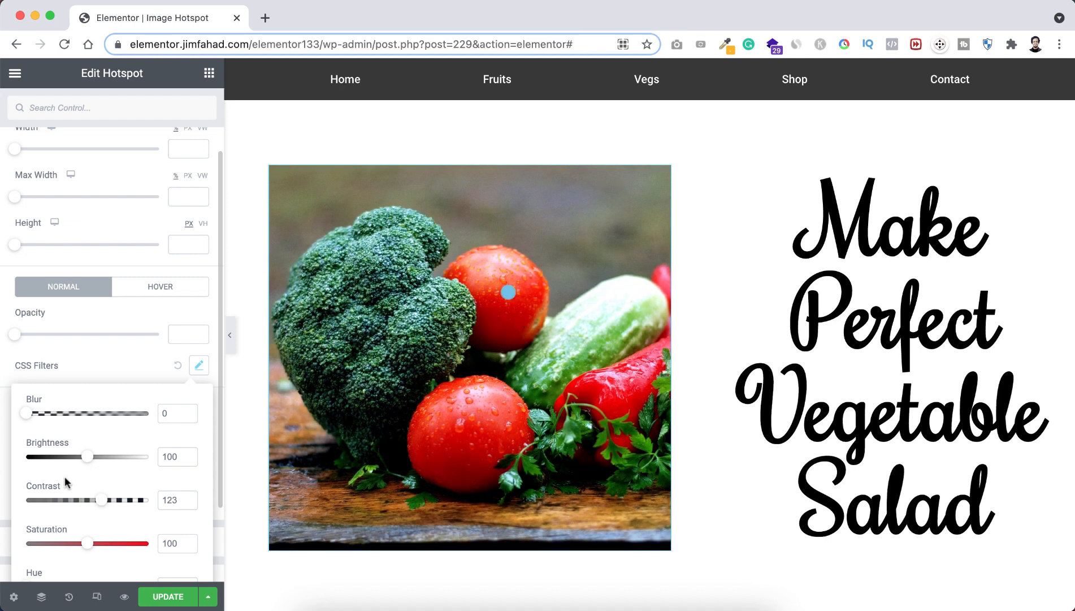
{"action": "left_click_drag", "start_coordinate": [84, 464], "coordinate": [76, 457]}
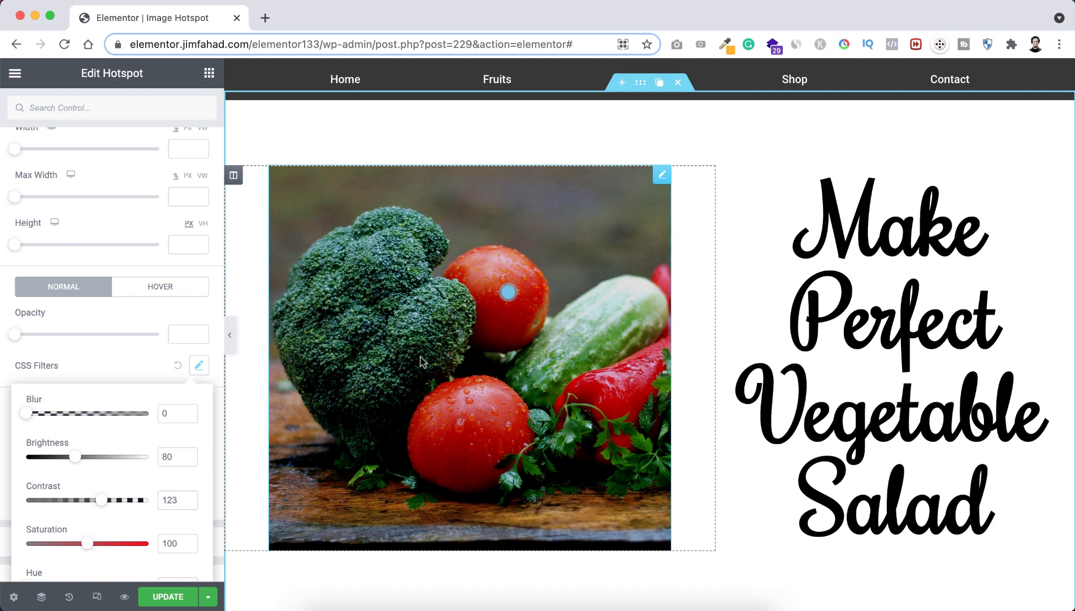
{"action": "left_click", "coordinate": [125, 372]}
- Change the hotspot style to a bright yellow color and a size of 36 px
{"action": "scroll", "coordinate": [124, 372], "scroll_direction": "down", "scroll_amount": 2}
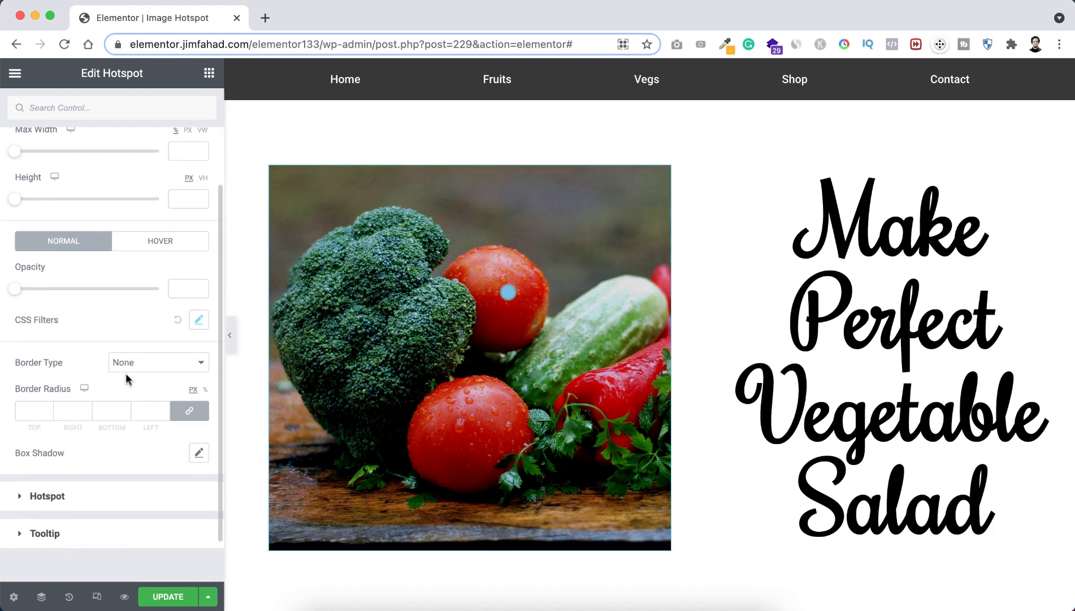
{"action": "scroll", "coordinate": [125, 372], "scroll_direction": "down", "scroll_amount": 2}
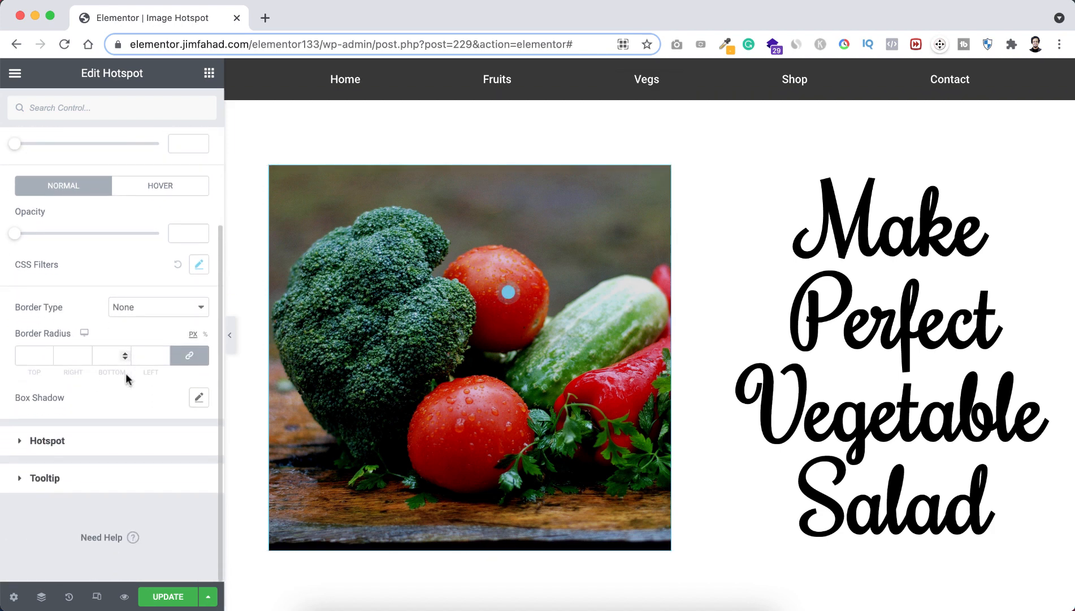
{"action": "left_click", "coordinate": [44, 444]}
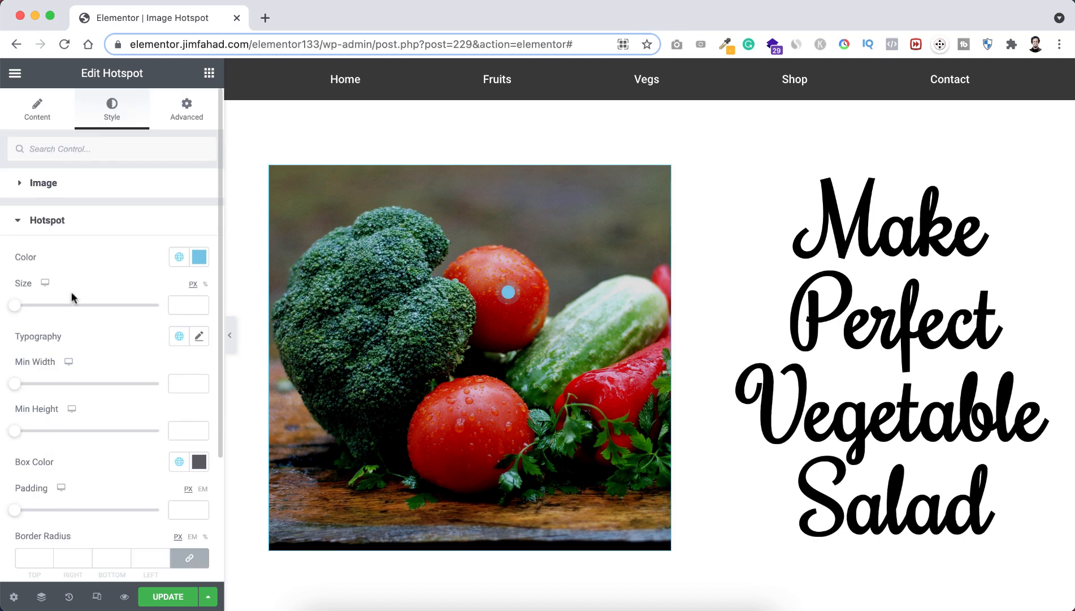
{"action": "left_click", "coordinate": [199, 257]}
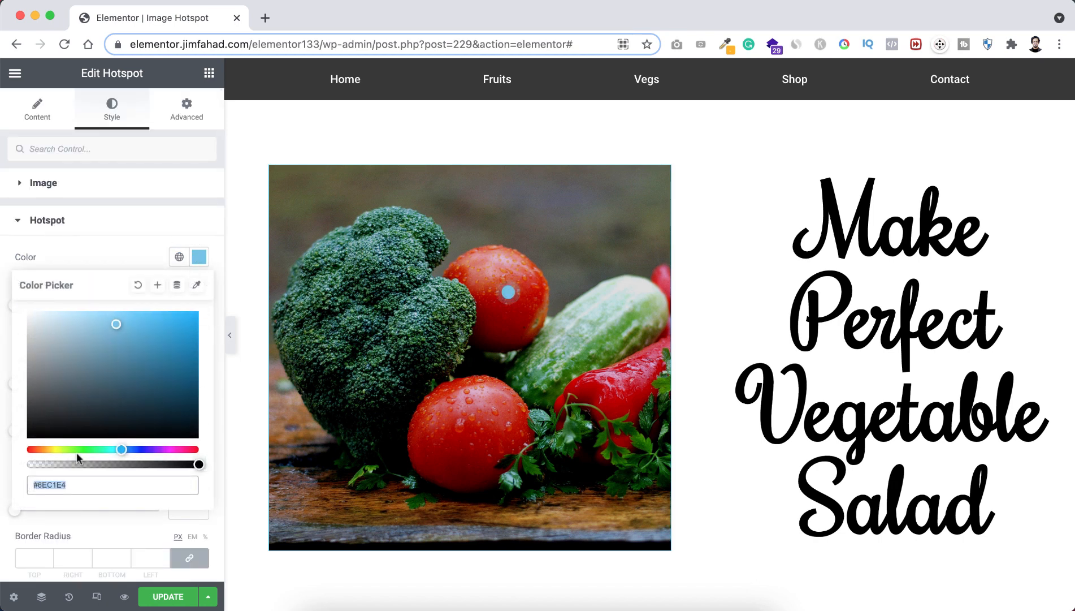
{"action": "left_click", "coordinate": [60, 450]}
{"action": "left_click_drag", "start_coordinate": [57, 451], "coordinate": [54, 449]}
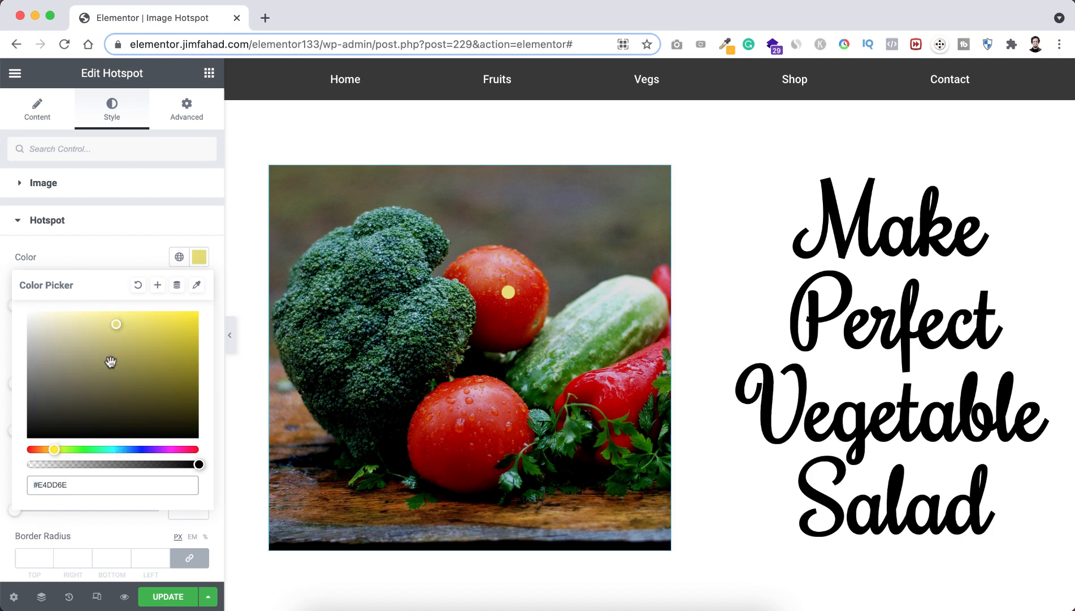
{"action": "left_click_drag", "start_coordinate": [118, 328], "coordinate": [151, 307]}
{"action": "left_click", "coordinate": [115, 258]}
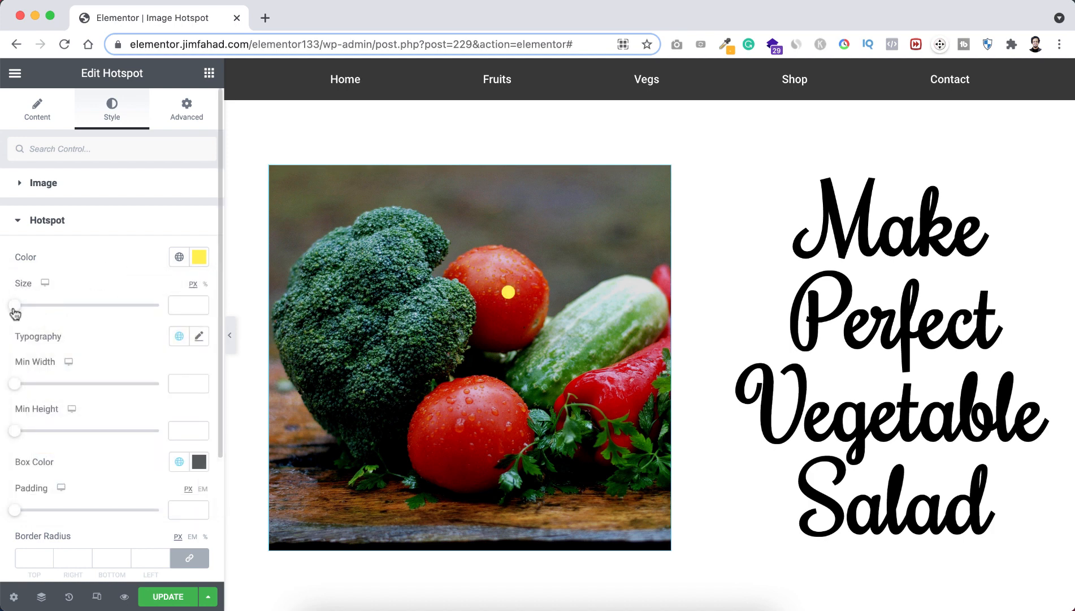
{"action": "left_click_drag", "start_coordinate": [15, 311], "coordinate": [35, 308]}
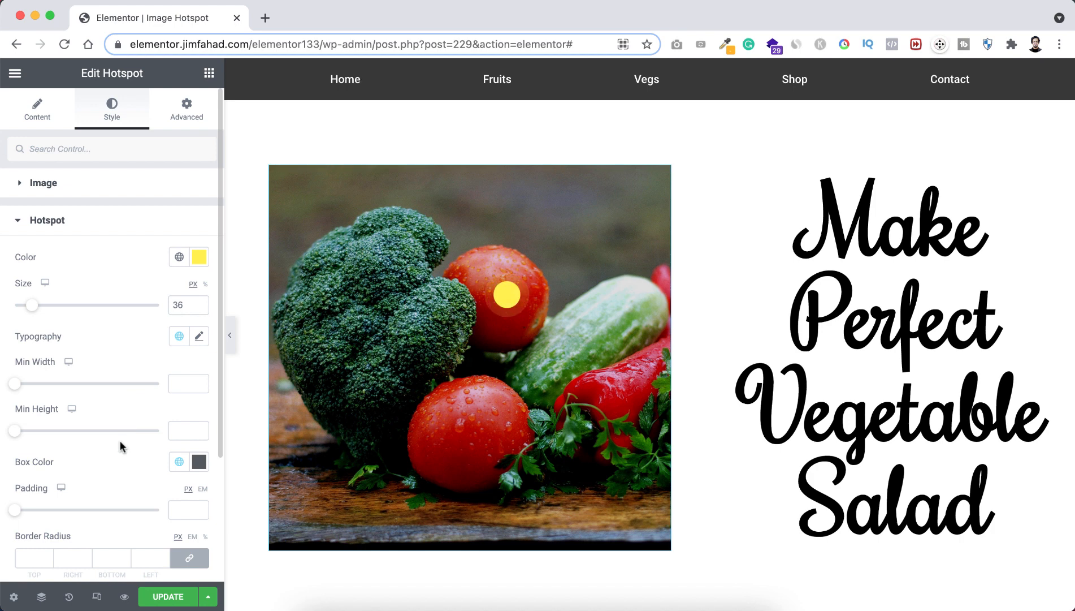
{"action": "scroll", "coordinate": [119, 441], "scroll_direction": "down", "scroll_amount": 3}
{"action": "scroll", "coordinate": [120, 441], "scroll_direction": "down", "scroll_amount": 2}
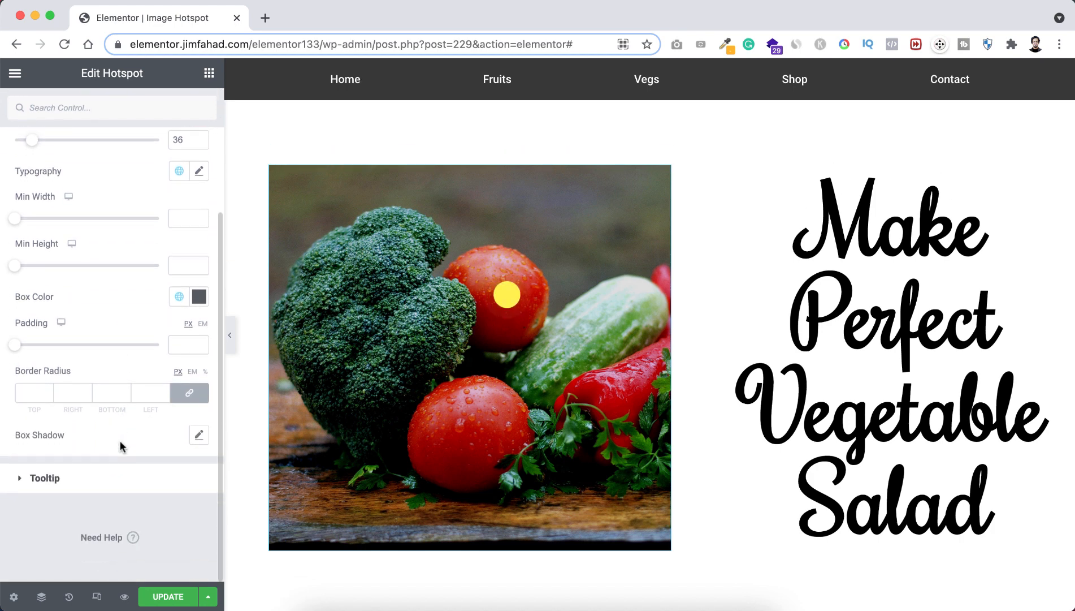
- Set the tooltip trigger so the tooltip opens on click instead of hover
{"action": "left_click", "coordinate": [50, 479]}
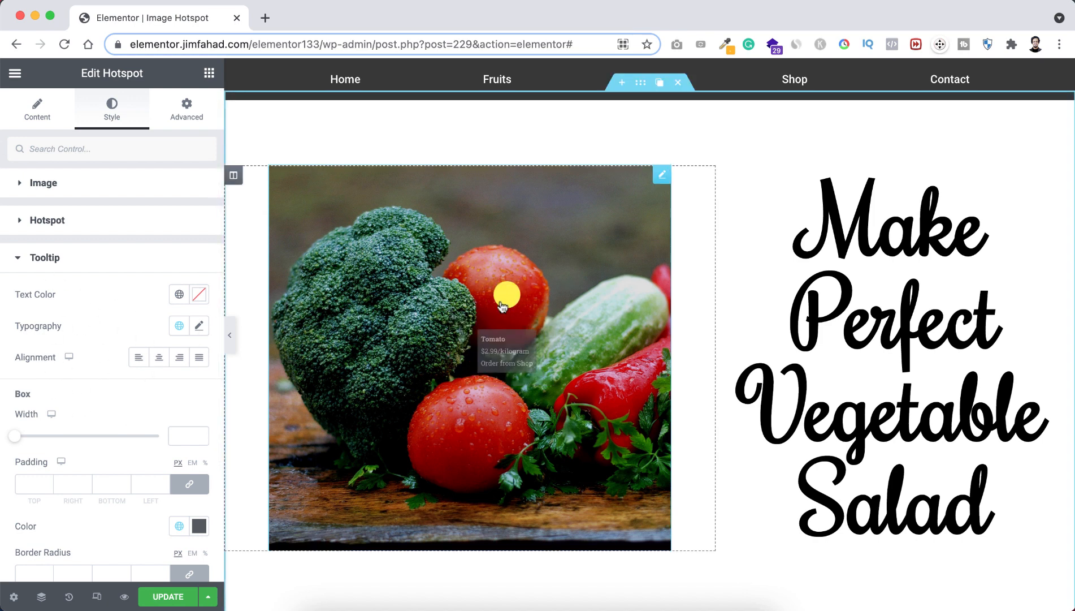
{"action": "mouse_move", "coordinate": [505, 303]}
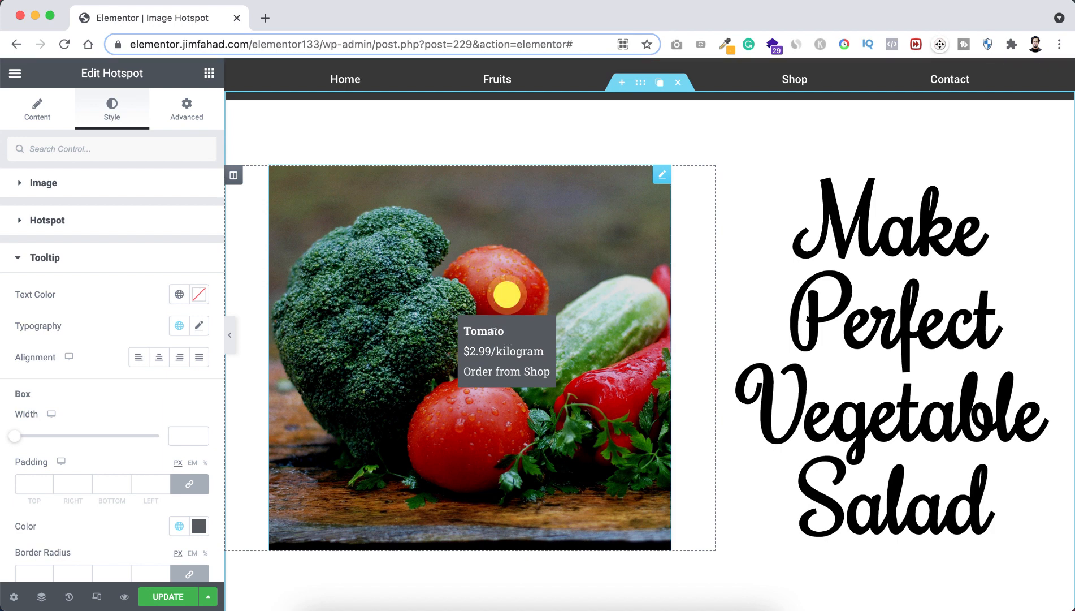
{"action": "left_click", "coordinate": [35, 113]}
{"action": "left_click", "coordinate": [77, 451]}
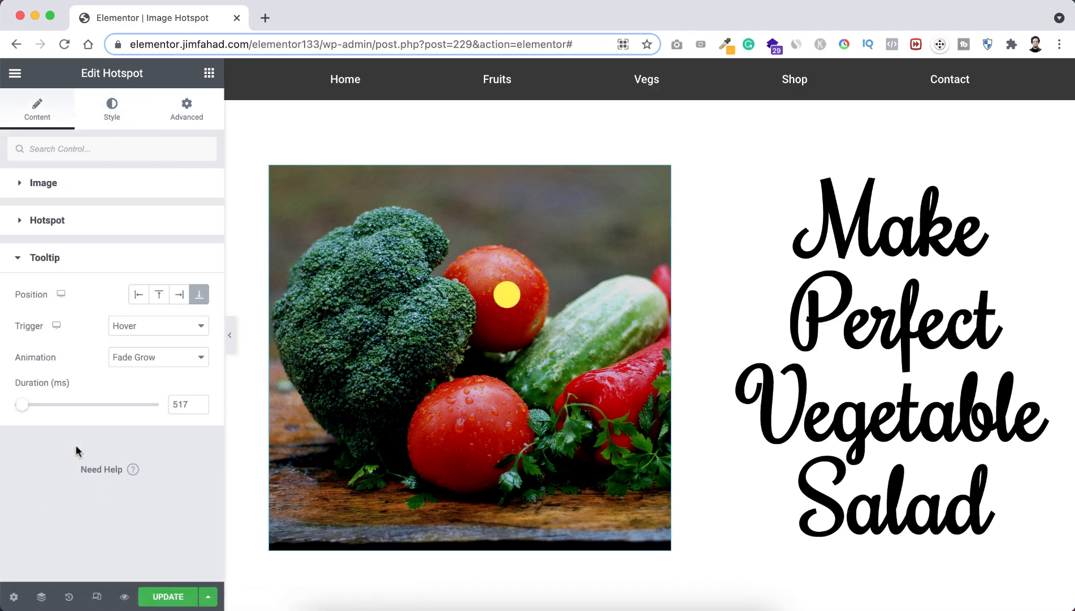
{"action": "left_click", "coordinate": [139, 331]}
{"action": "left_click", "coordinate": [143, 344]}
- Open the tomato tooltip for preview and center-align the text in the tooltip style
{"action": "left_click", "coordinate": [112, 108]}
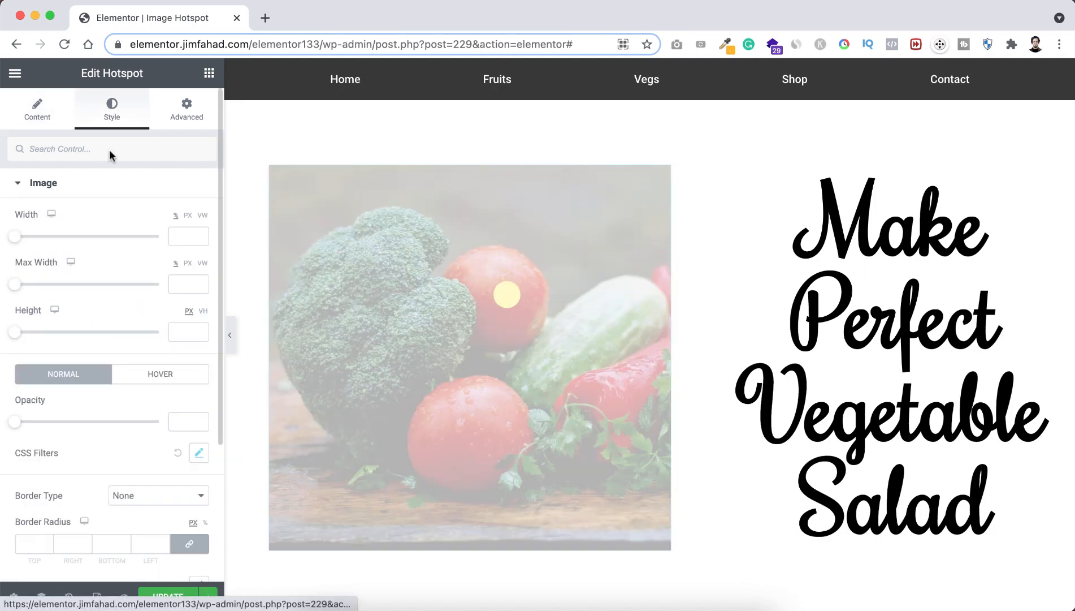
{"action": "scroll", "coordinate": [100, 408], "scroll_direction": "down", "scroll_amount": 5}
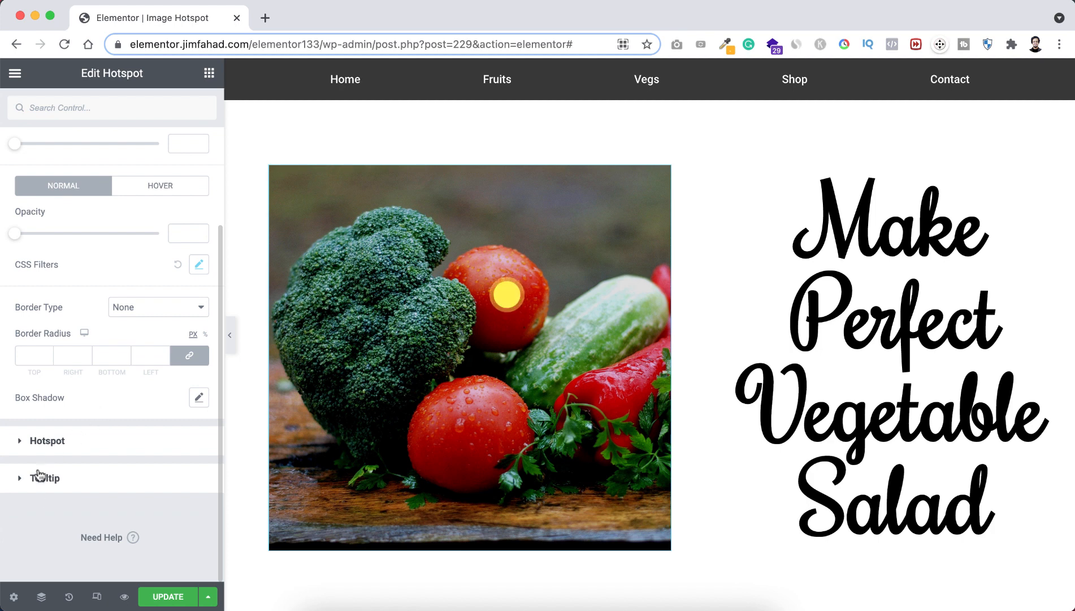
{"action": "left_click", "coordinate": [50, 479]}
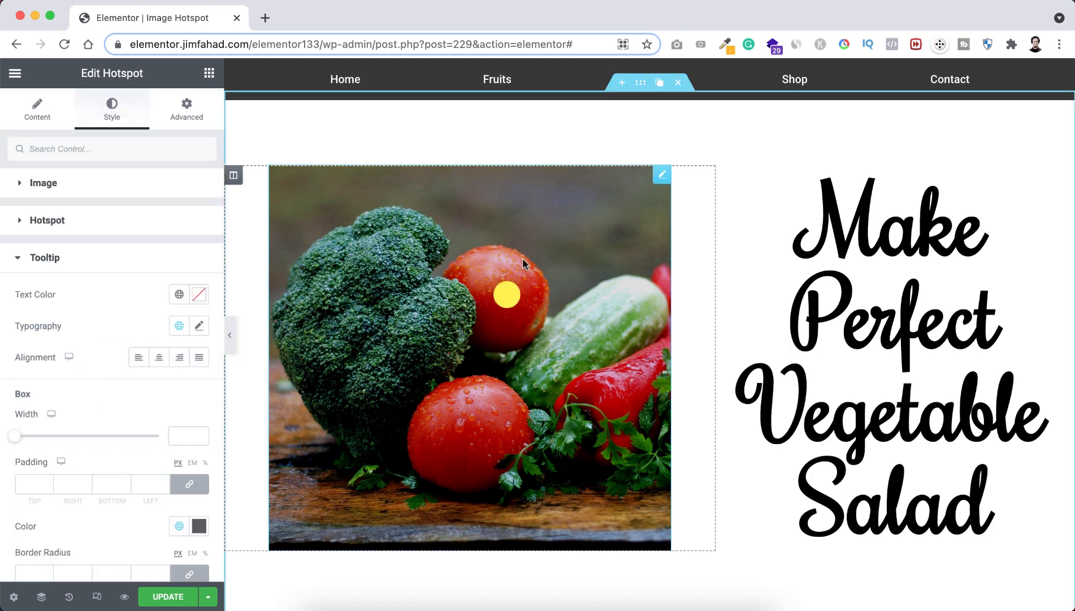
{"action": "left_click", "coordinate": [513, 295]}
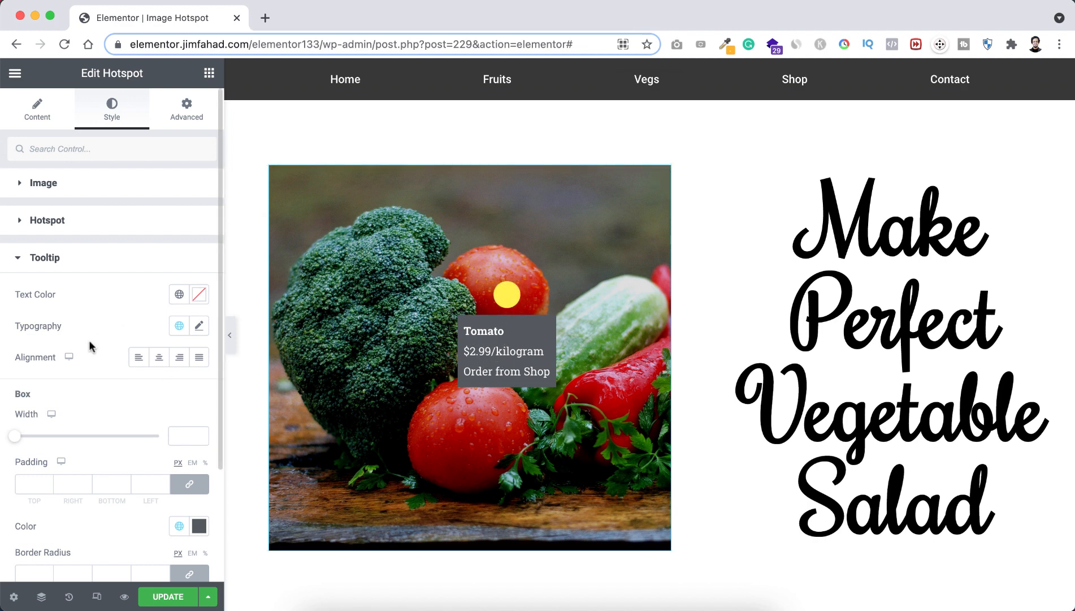
{"action": "scroll", "coordinate": [97, 351], "scroll_direction": "down", "scroll_amount": 2}
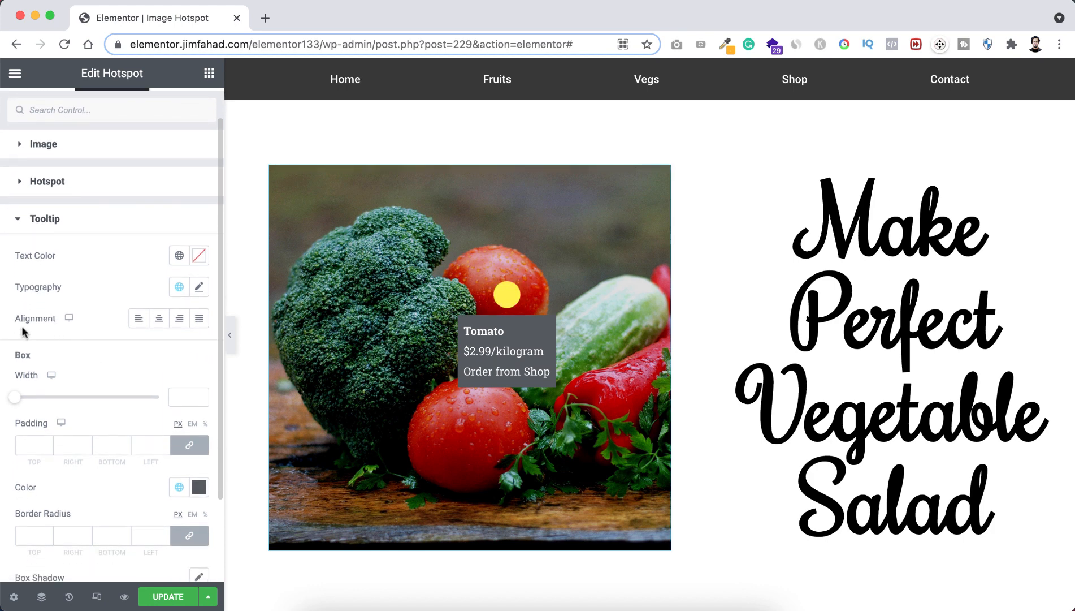
{"action": "left_click", "coordinate": [159, 320]}
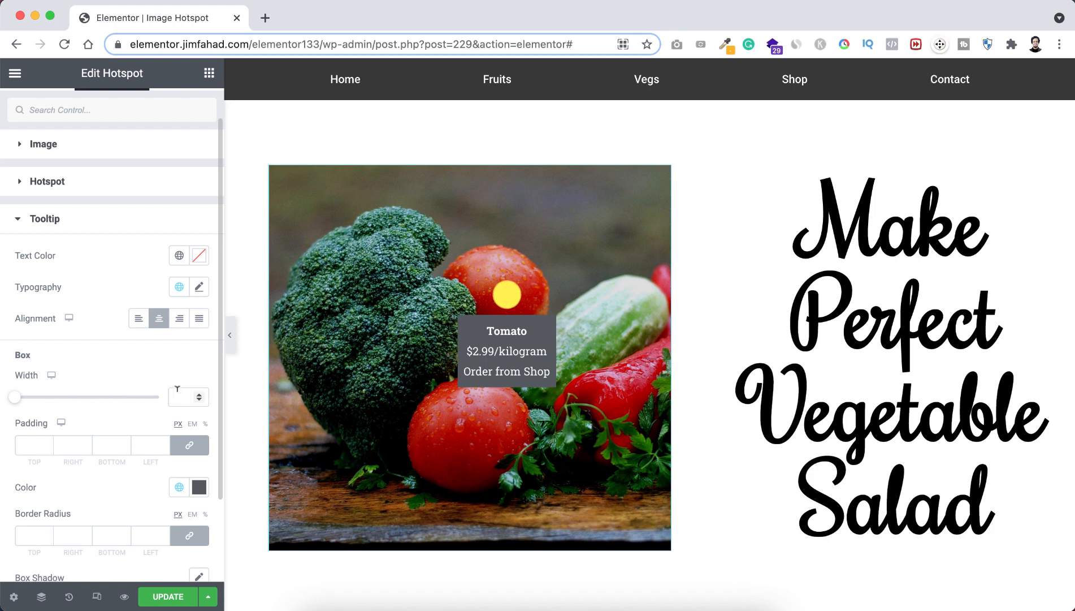
- Set the tooltip box width to 220 and its padding to 10 px on all sides
{"action": "type", "text": "220"}
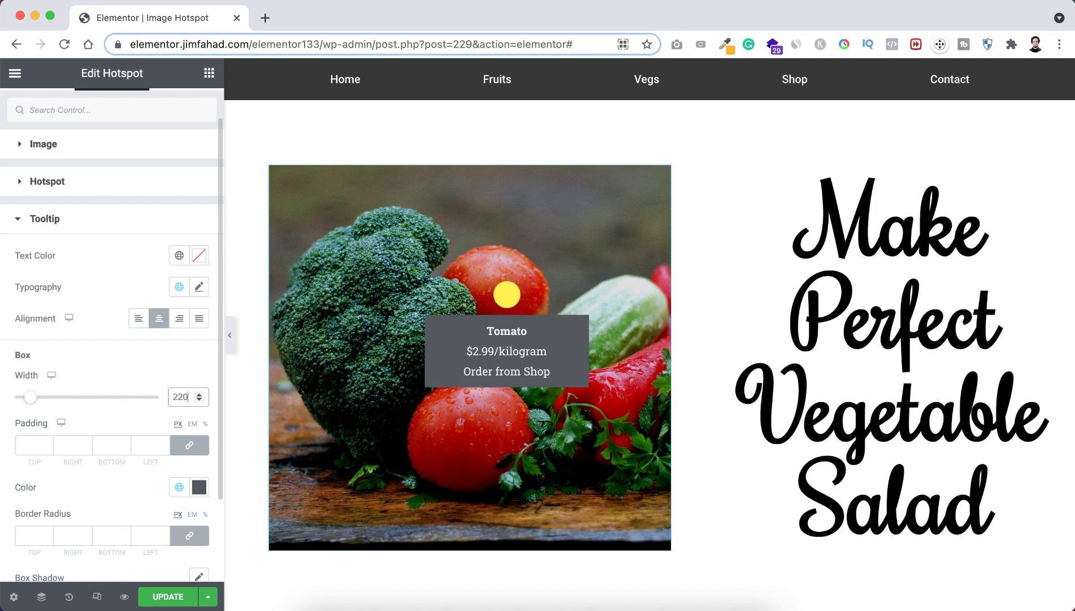
{"action": "left_click", "coordinate": [36, 435]}
{"action": "type", "text": "10"}
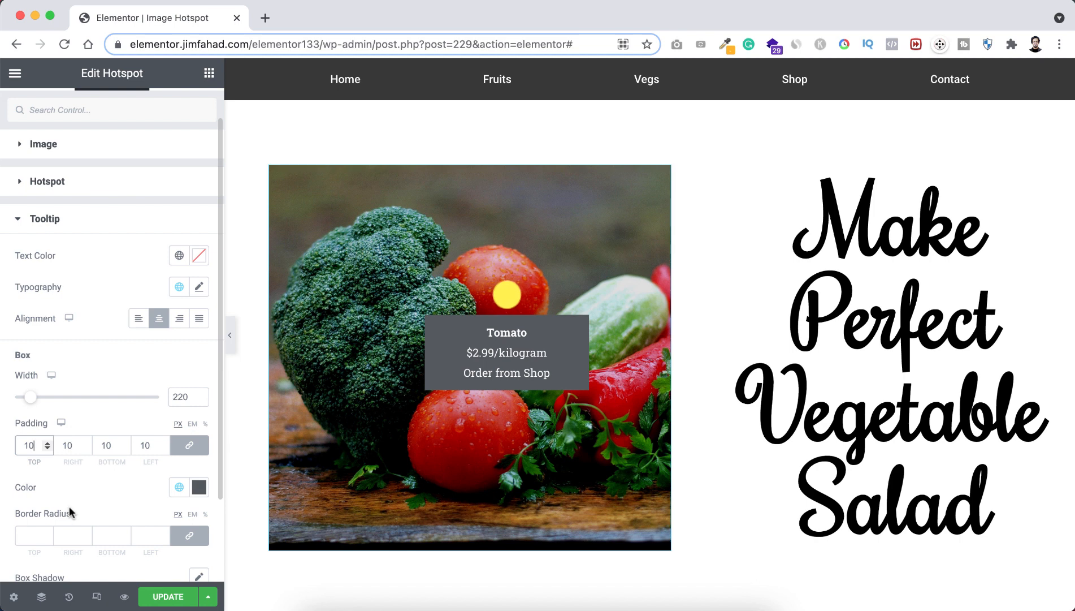
- Change the tooltip box color to semi-transparent black, #000000C9
{"action": "scroll", "coordinate": [70, 512], "scroll_direction": "down", "scroll_amount": 2}
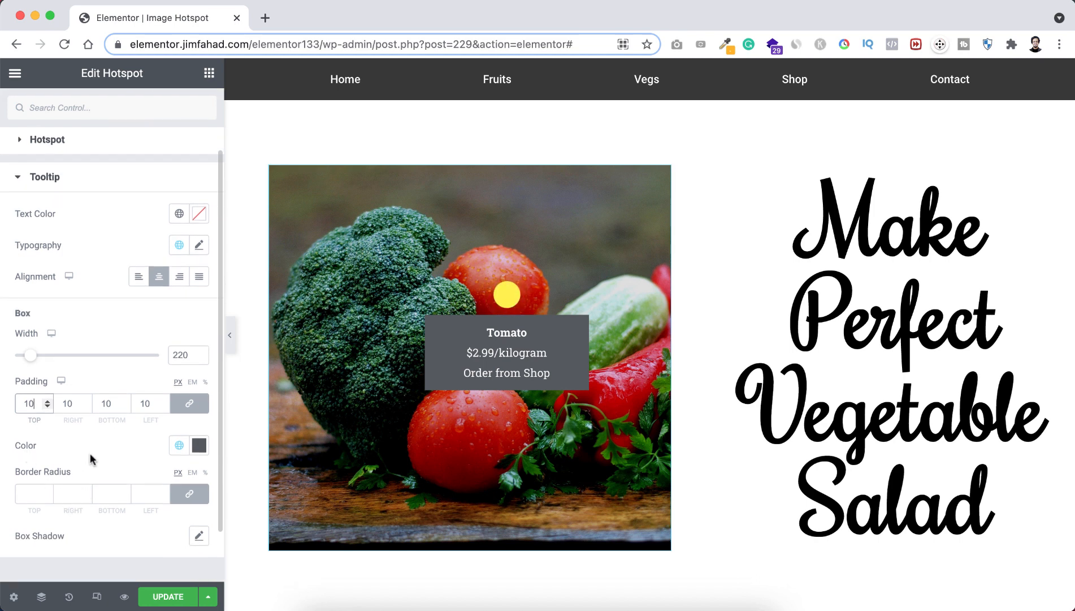
{"action": "left_click", "coordinate": [199, 447]}
{"action": "left_click_drag", "start_coordinate": [138, 338], "coordinate": [162, 390]}
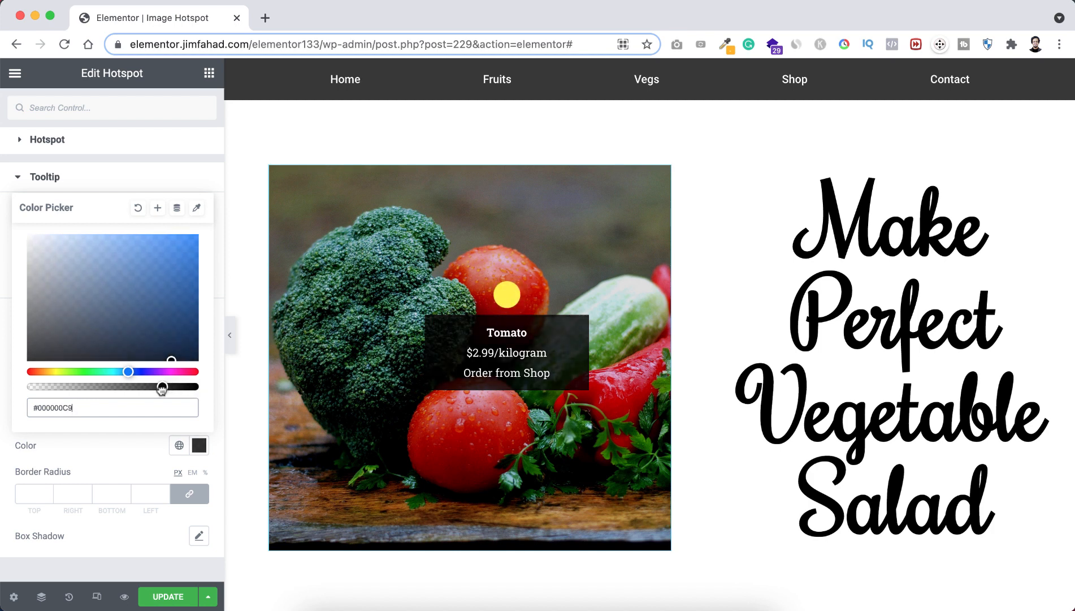
{"action": "left_click", "coordinate": [120, 457]}
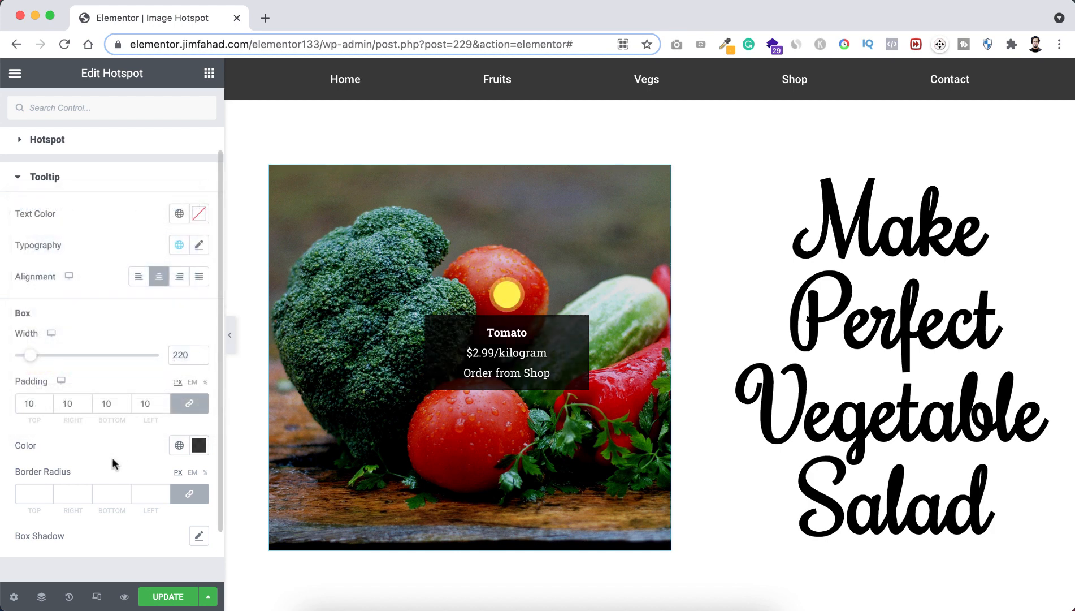
- Round the tooltip box corners with a border radius of 20 px on all sides
{"action": "left_click", "coordinate": [34, 491]}
{"action": "type", "text": "20"}
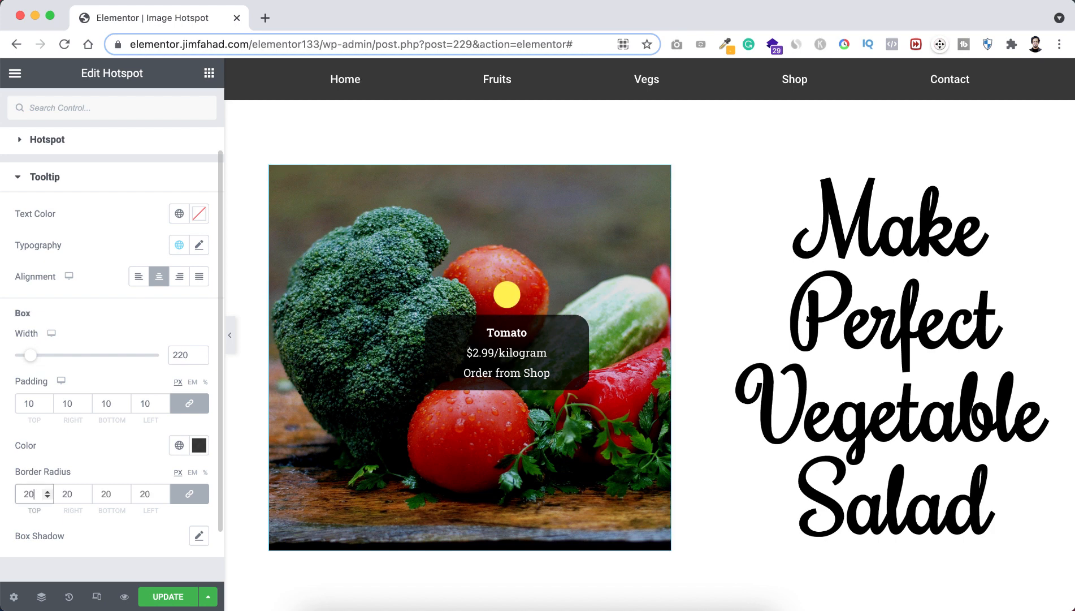
{"action": "left_click", "coordinate": [98, 567]}
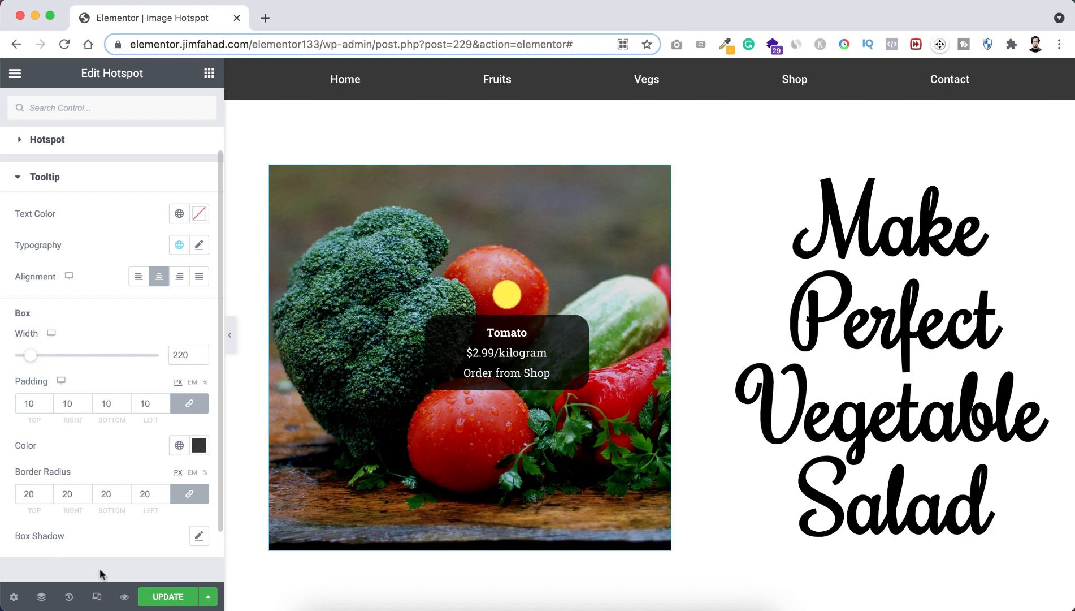
- Toggle the styled tomato tooltip open and closed on the image to preview its click behavior
{"action": "left_click", "coordinate": [510, 295]}
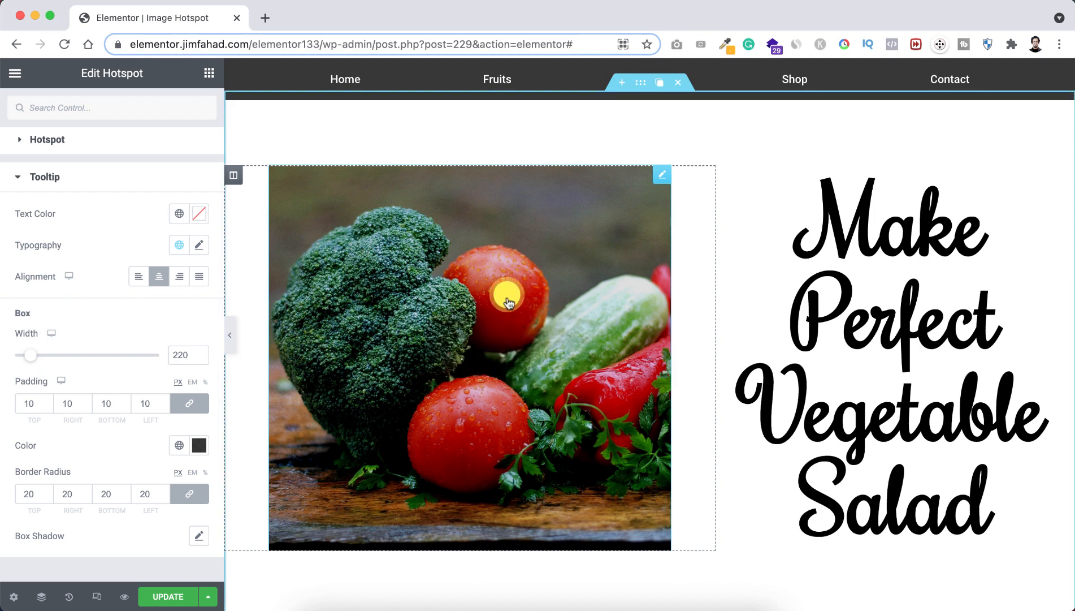
{"action": "left_click", "coordinate": [507, 297]}
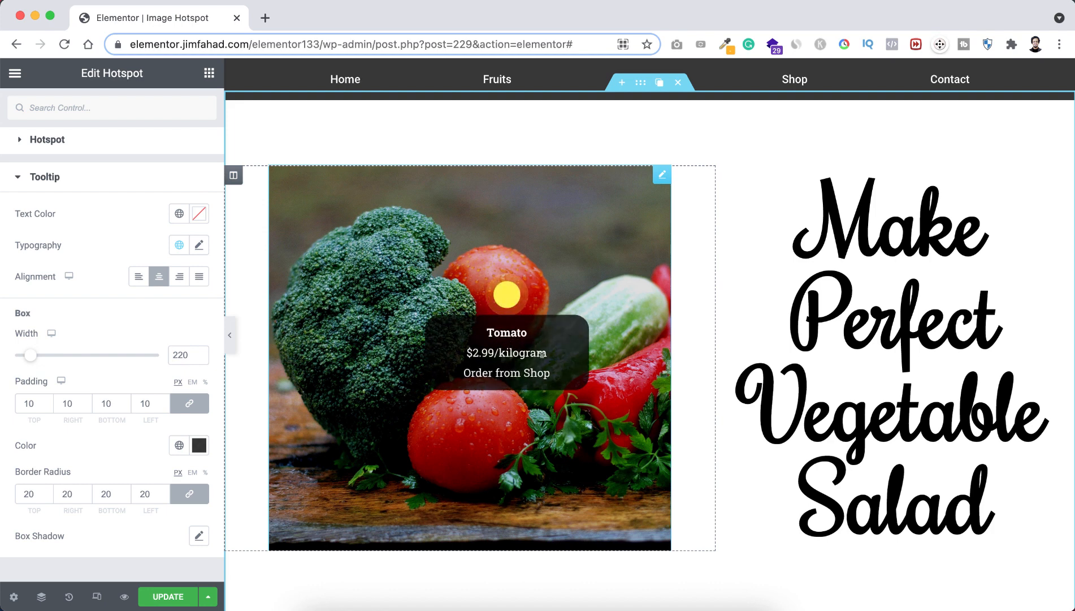
{"action": "left_click", "coordinate": [509, 296]}
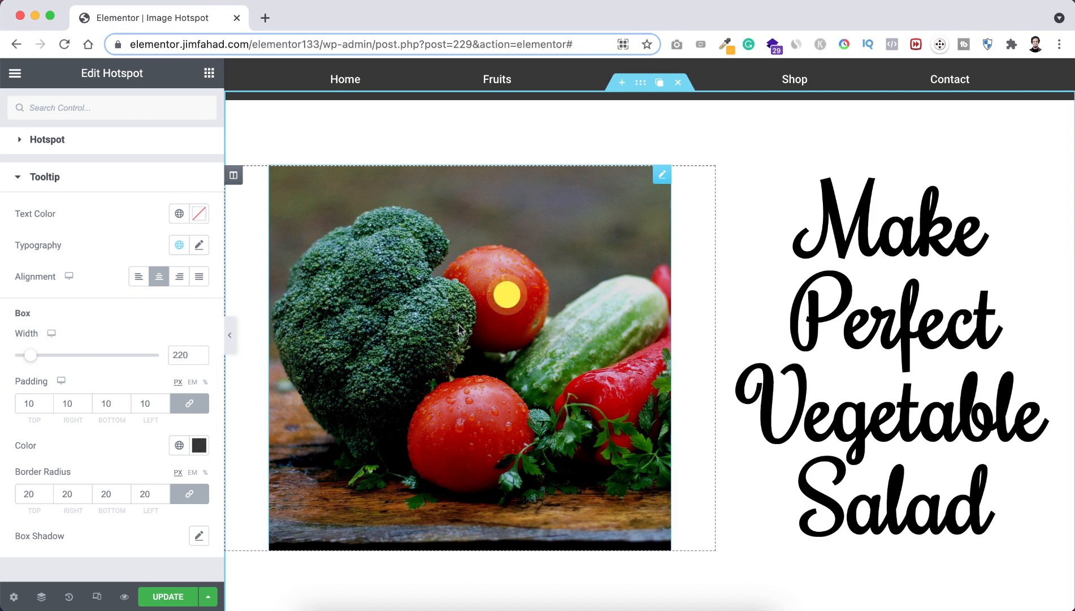
- Duplicate the tomato hotspot, Item #1, in the widget's hotspot content
{"action": "scroll", "coordinate": [86, 256], "scroll_direction": "up", "scroll_amount": 3}
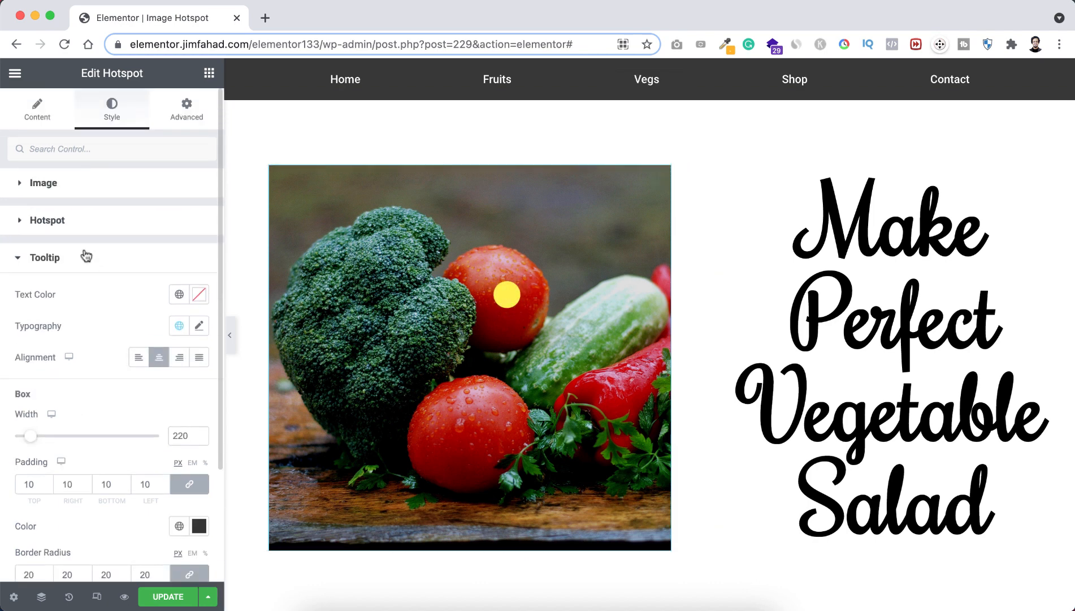
{"action": "left_click", "coordinate": [37, 108]}
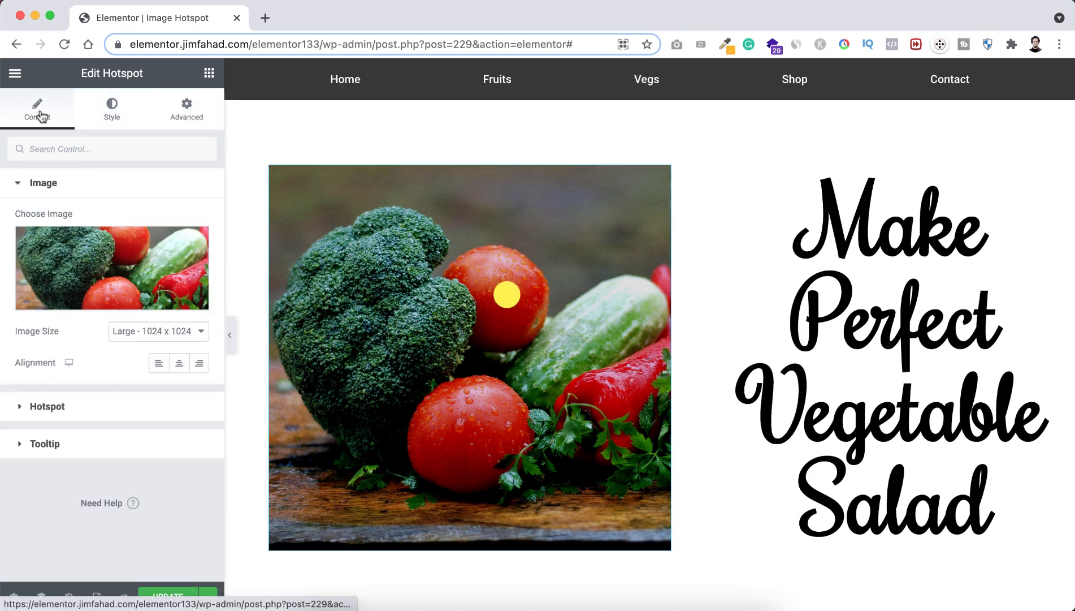
{"action": "left_click", "coordinate": [60, 407]}
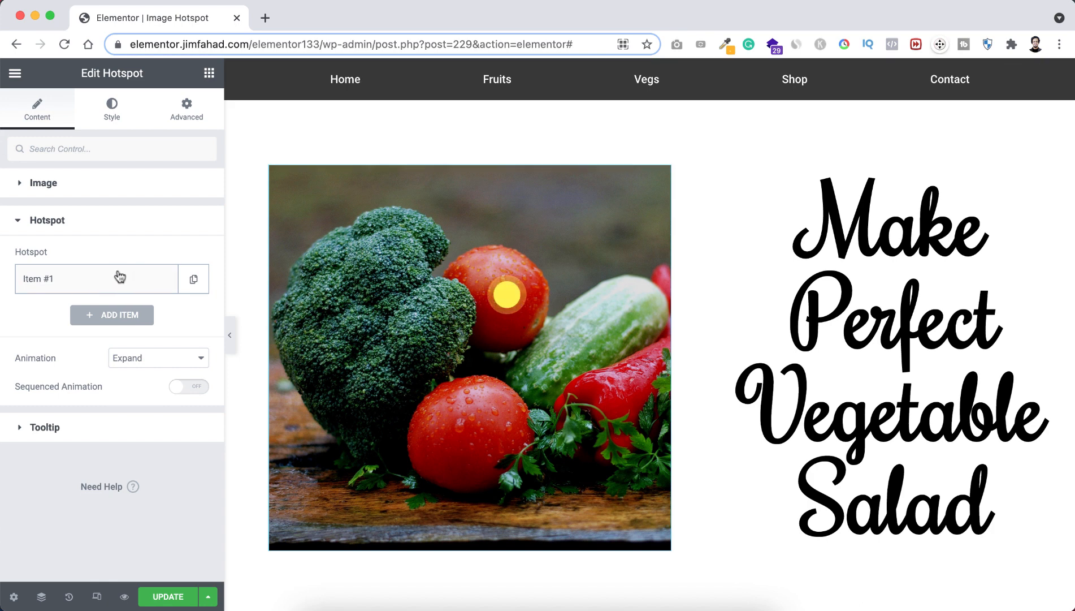
{"action": "left_click", "coordinate": [195, 280]}
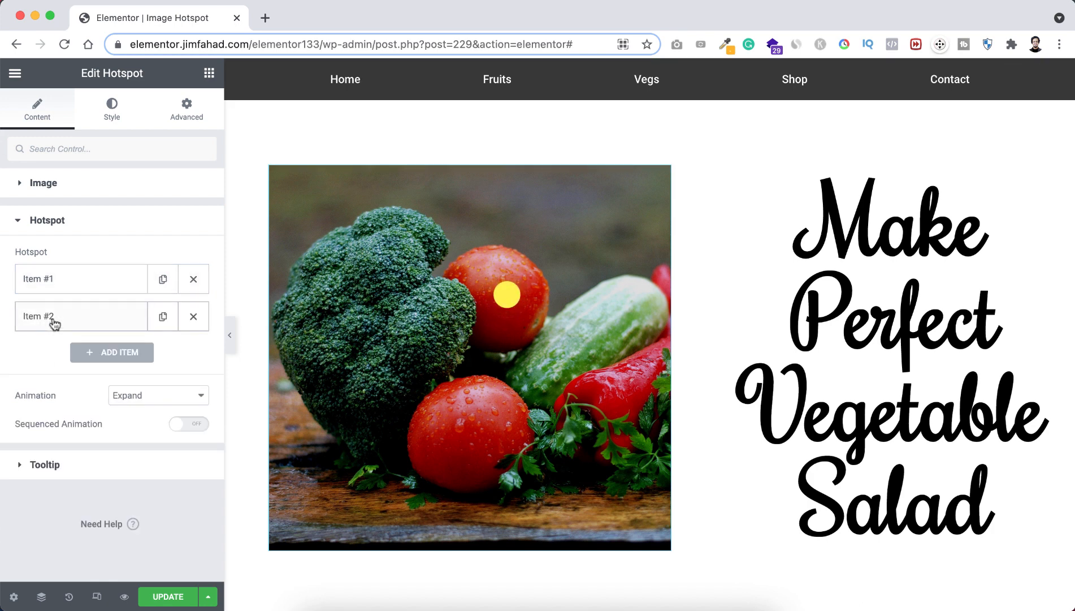
- Edit the tooltip content of Item #2 to read Cucumber with a price of $2.13/kilogram
{"action": "left_click", "coordinate": [85, 320]}
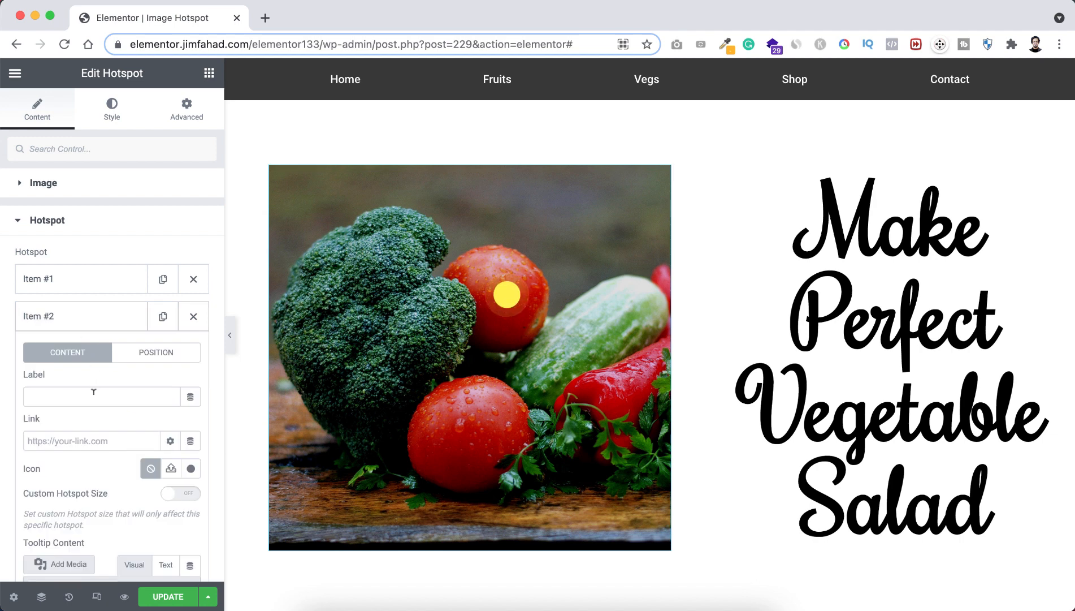
{"action": "scroll", "coordinate": [95, 400], "scroll_direction": "down", "scroll_amount": 3}
{"action": "scroll", "coordinate": [94, 400], "scroll_direction": "down", "scroll_amount": 2}
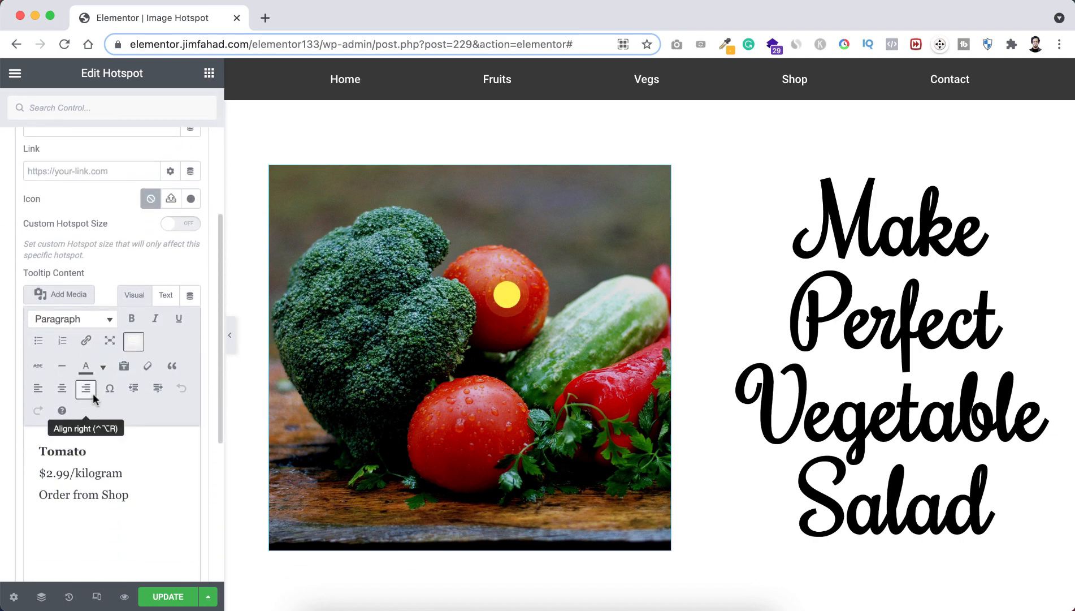
{"action": "left_click_drag", "start_coordinate": [40, 437], "coordinate": [78, 435]}
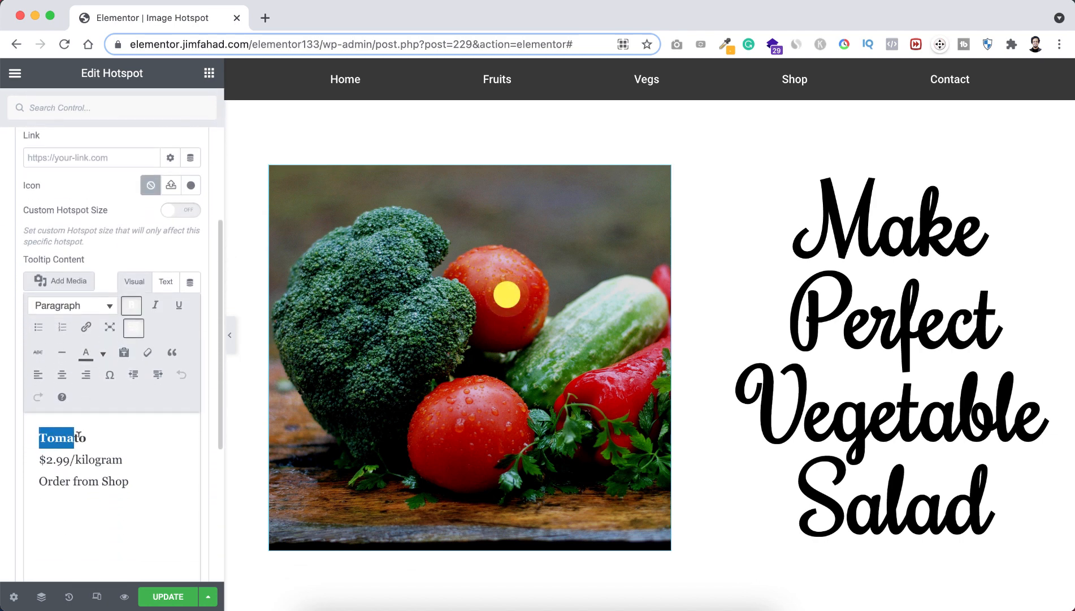
{"action": "type", "text": "Cucu"}
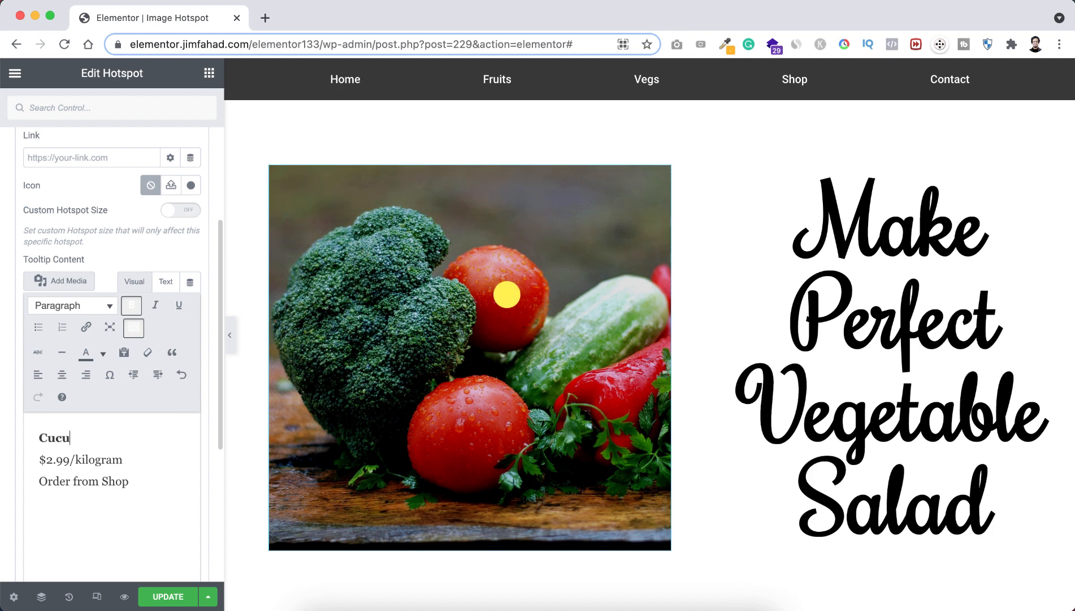
{"action": "type", "text": "mber"}
{"action": "left_click_drag", "start_coordinate": [57, 459], "coordinate": [68, 459]}
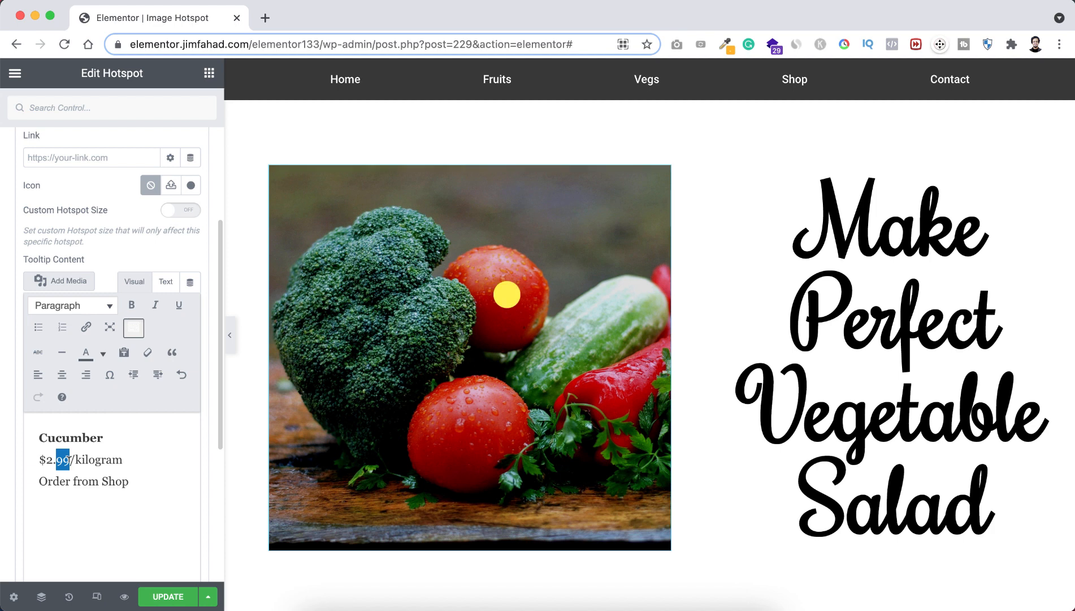
{"action": "type", "text": "13"}
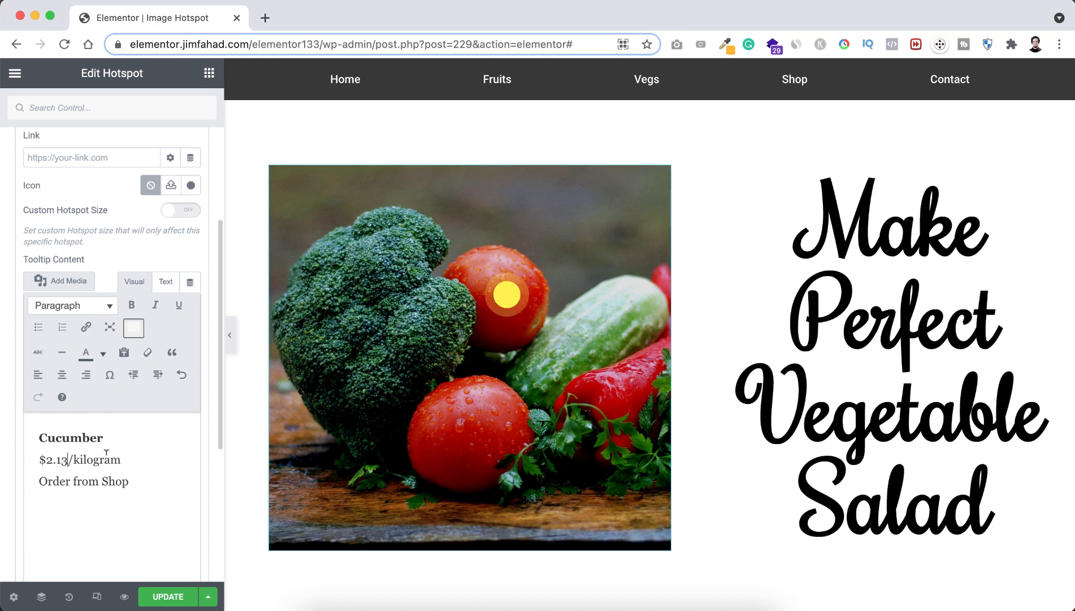
- Move the Item #2 hotspot onto the cucumber with a horizontal offset of 74 and a vertical offset of 52
{"action": "scroll", "coordinate": [119, 297], "scroll_direction": "up", "scroll_amount": 5}
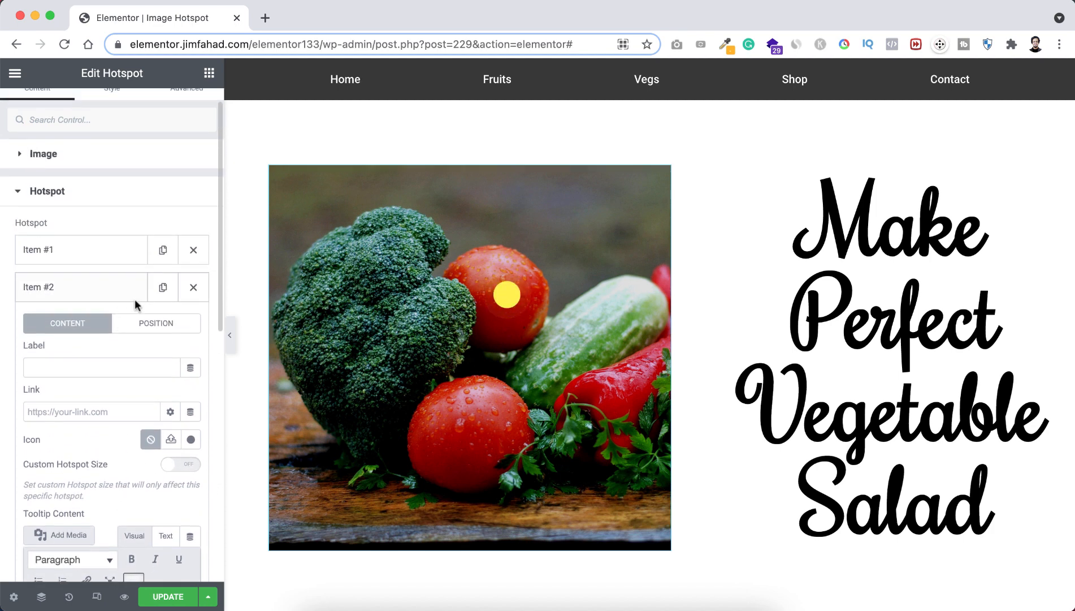
{"action": "left_click", "coordinate": [157, 321]}
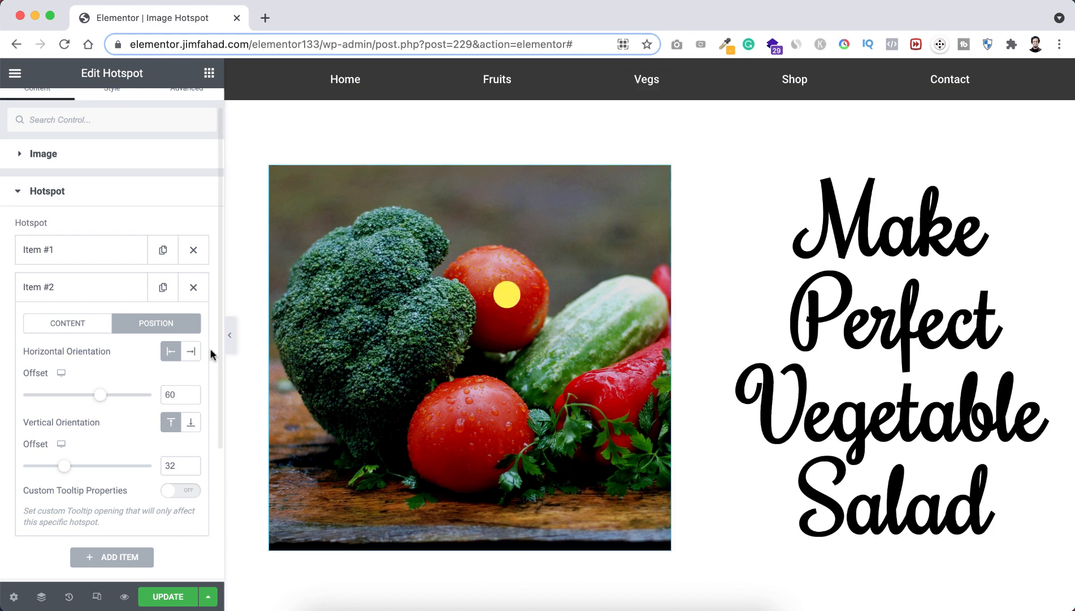
{"action": "left_click_drag", "start_coordinate": [100, 395], "coordinate": [119, 400]}
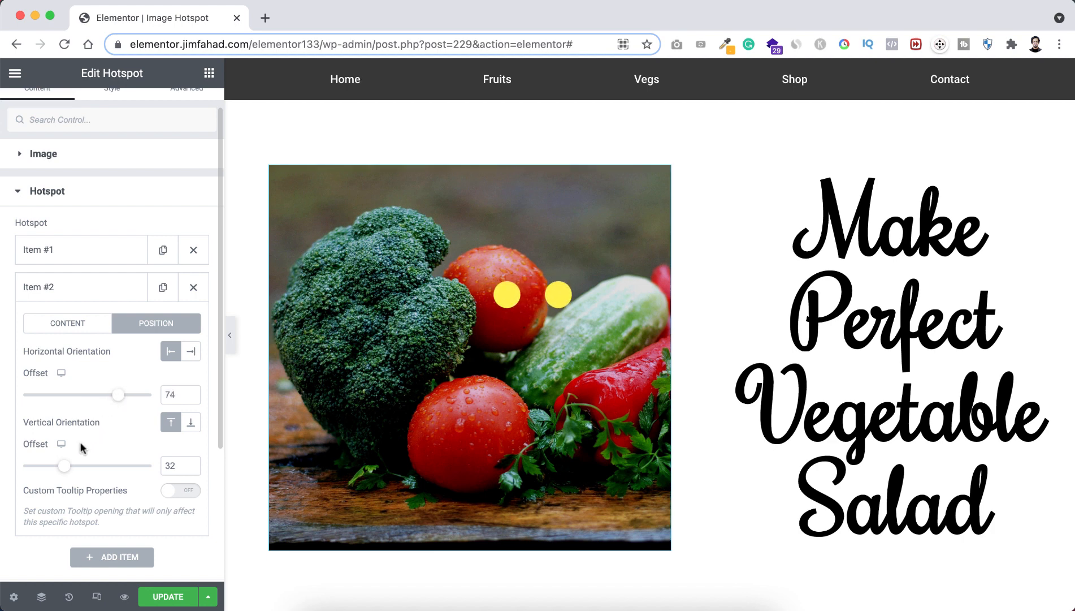
{"action": "left_click_drag", "start_coordinate": [65, 469], "coordinate": [91, 471]}
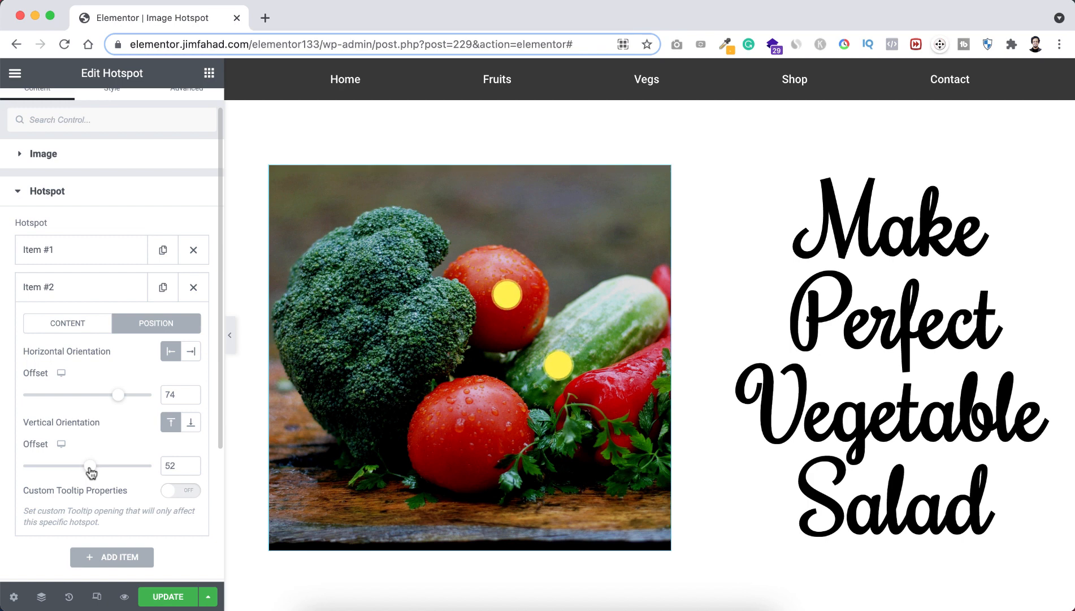
- Collapse the cucumber hotspot's settings and duplicate Item #2 as a third hotspot
{"action": "left_click", "coordinate": [84, 293]}
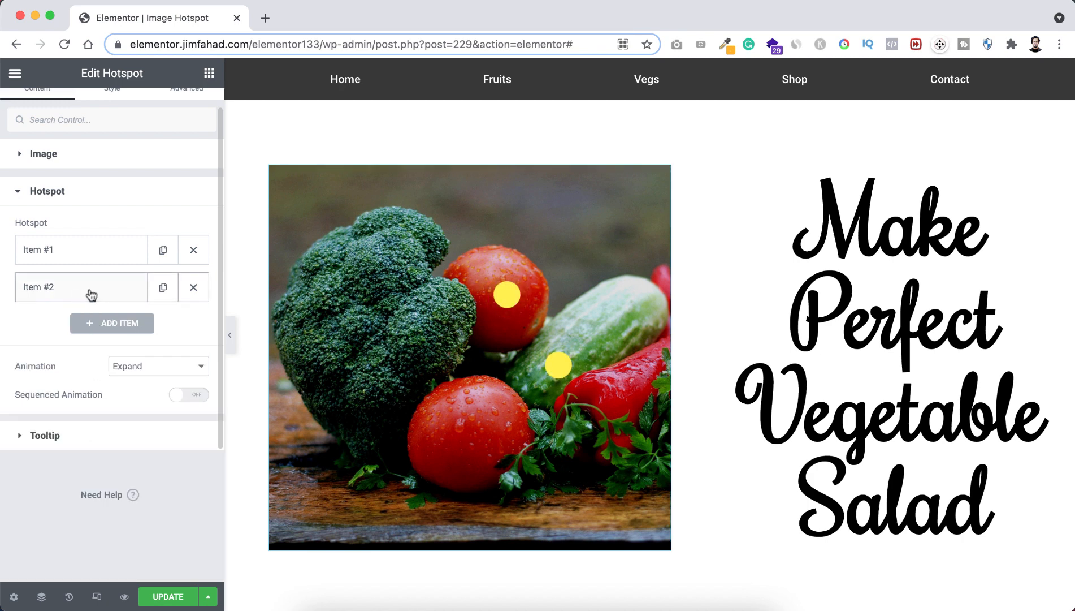
{"action": "left_click", "coordinate": [164, 287]}
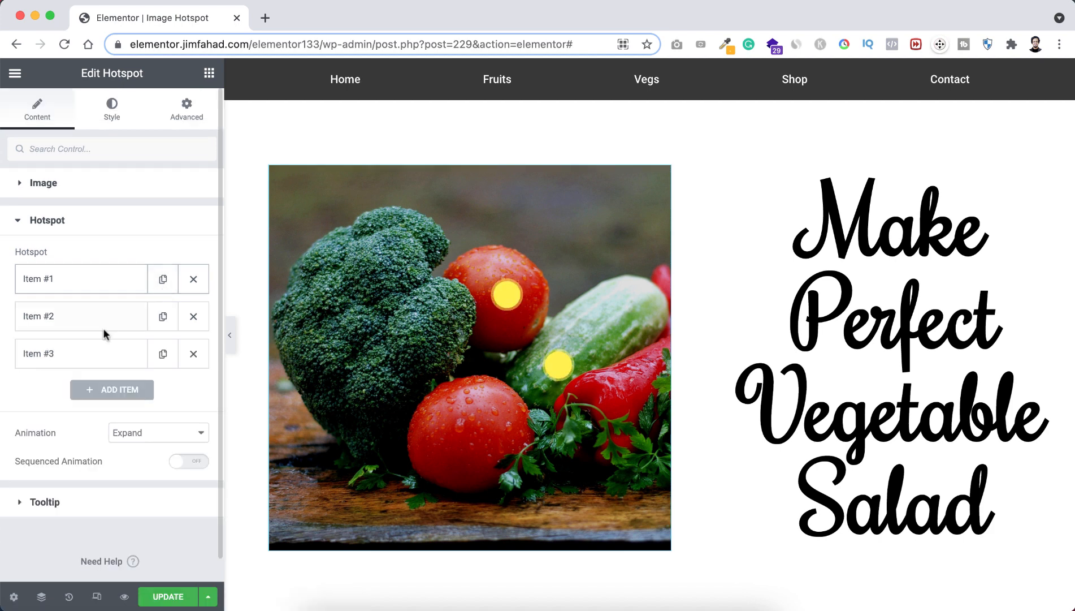
- Edit the tooltip content of Item #3 to read Broccoli with a price of $3.55/kilogram
{"action": "left_click", "coordinate": [73, 355]}
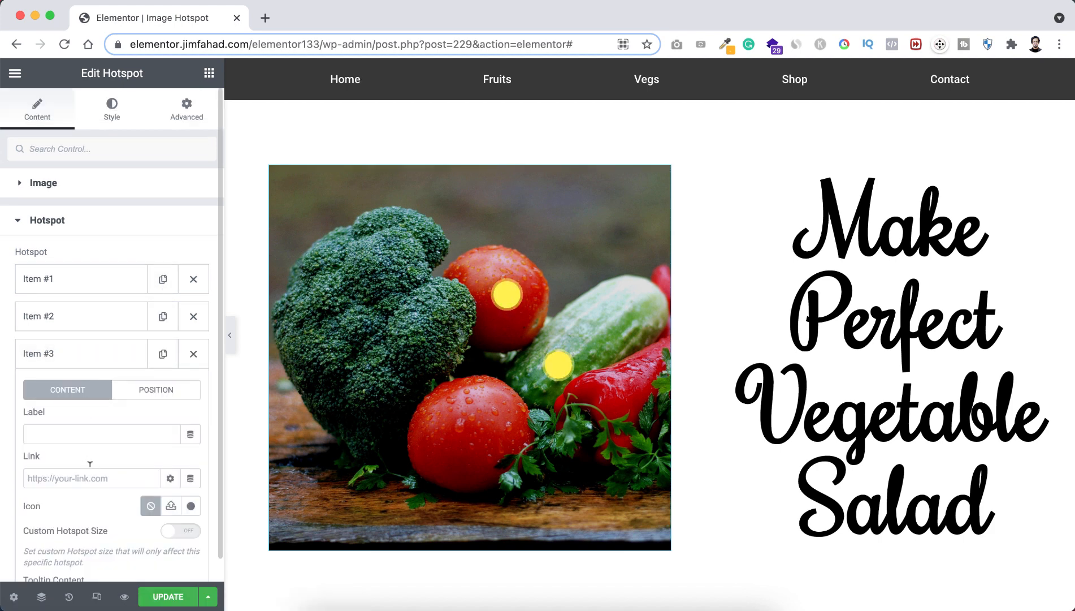
{"action": "scroll", "coordinate": [89, 464], "scroll_direction": "down", "scroll_amount": 3}
{"action": "scroll", "coordinate": [90, 470], "scroll_direction": "down", "scroll_amount": 4}
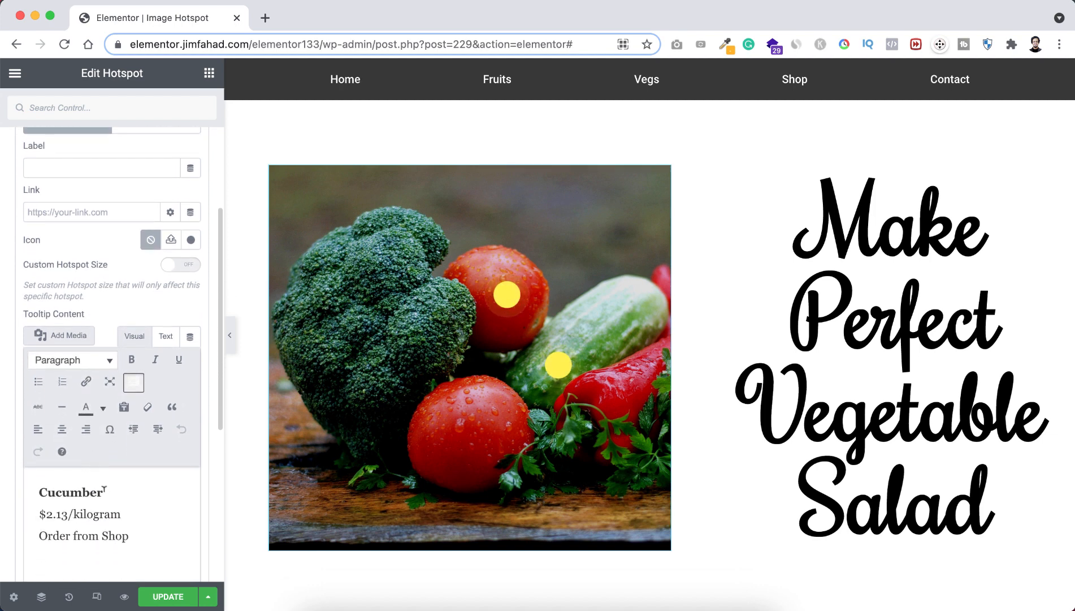
{"action": "left_click_drag", "start_coordinate": [104, 490], "coordinate": [32, 487]}
{"action": "type", "text": "Broccoli"}
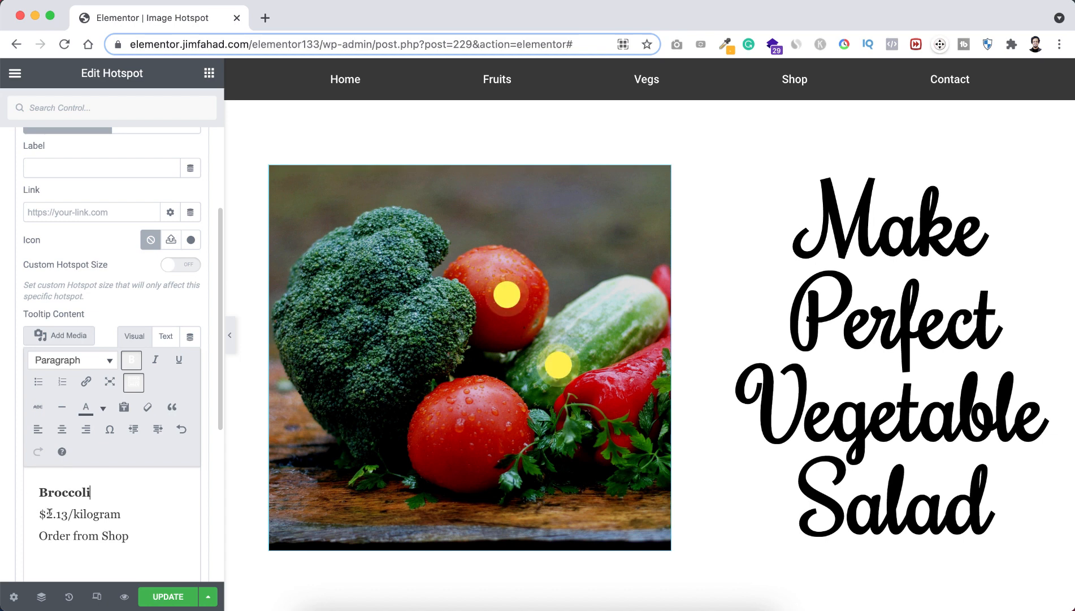
{"action": "left_click_drag", "start_coordinate": [45, 514], "coordinate": [68, 513]}
{"action": "key", "text": "BackSpace"}
{"action": "type", "text": "3.5"}
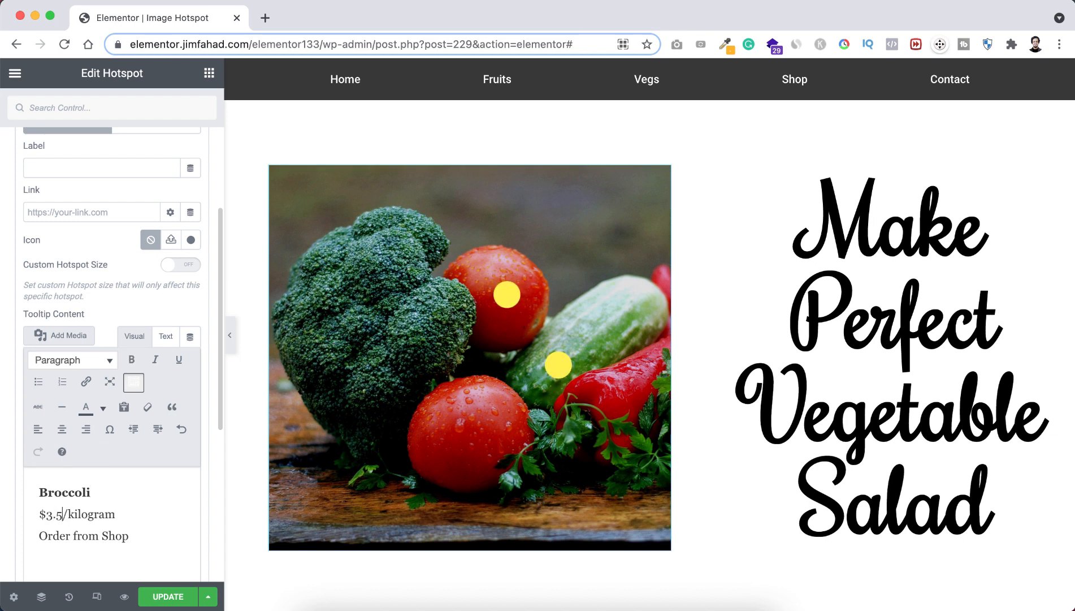
{"action": "type", "text": "5"}
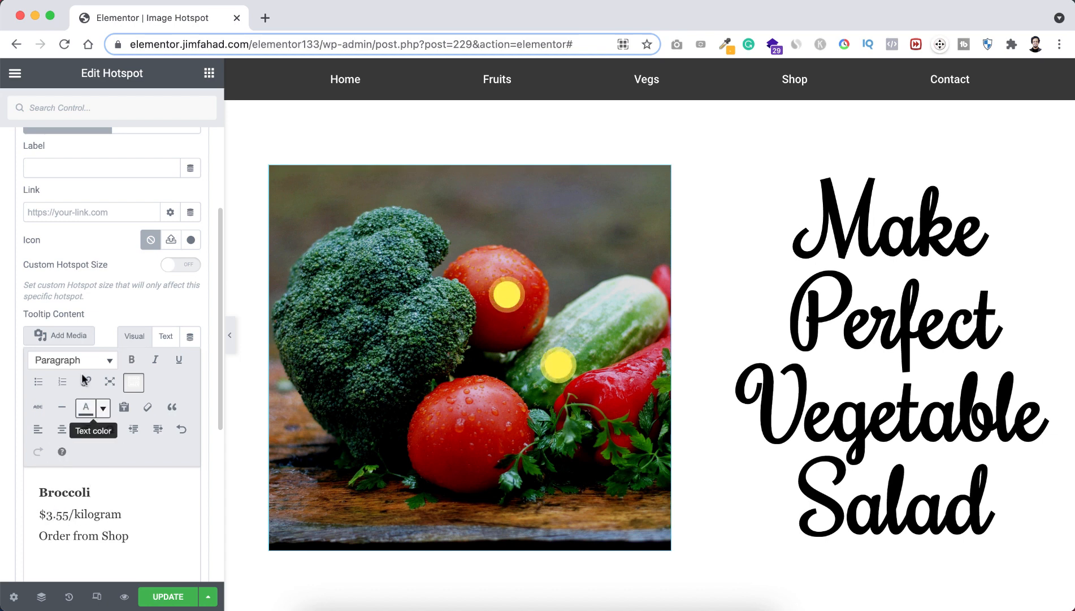
- Move the Item #3 hotspot onto the broccoli with a horizontal offset of 26 and a slightly lower vertical position, and collapse its settings
{"action": "scroll", "coordinate": [85, 396], "scroll_direction": "up", "scroll_amount": 5}
{"action": "left_click", "coordinate": [142, 373]}
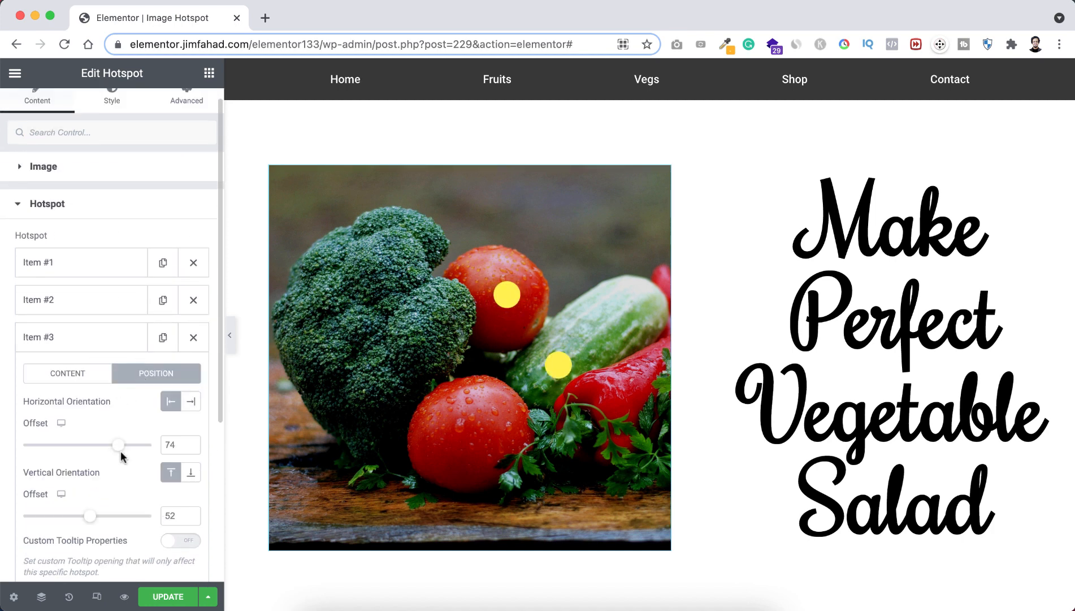
{"action": "left_click_drag", "start_coordinate": [119, 445], "coordinate": [58, 446]}
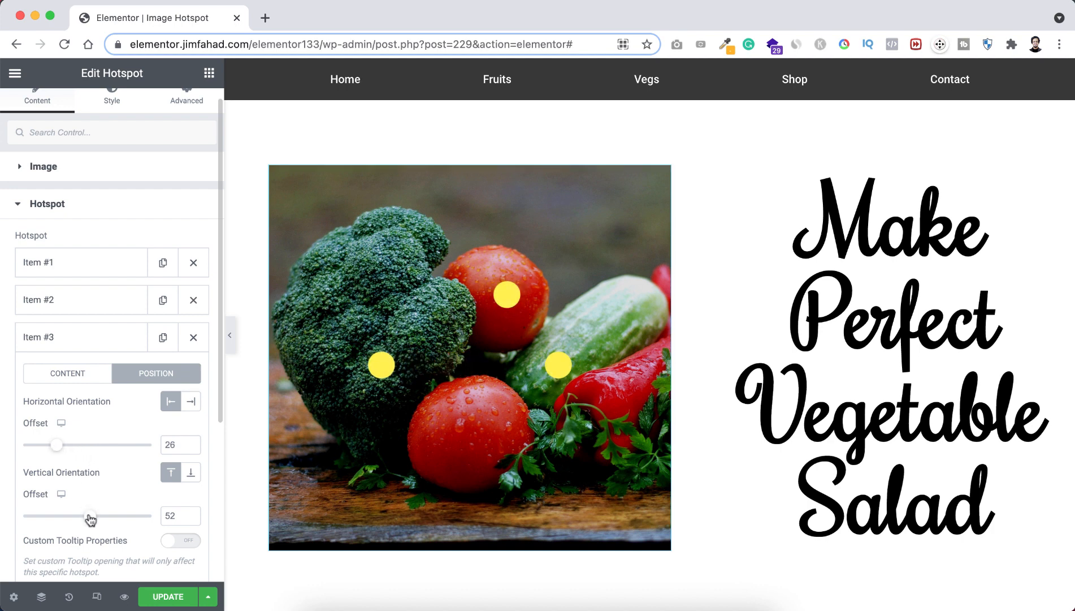
{"action": "left_click_drag", "start_coordinate": [90, 518], "coordinate": [93, 518]}
{"action": "left_click", "coordinate": [331, 354]}
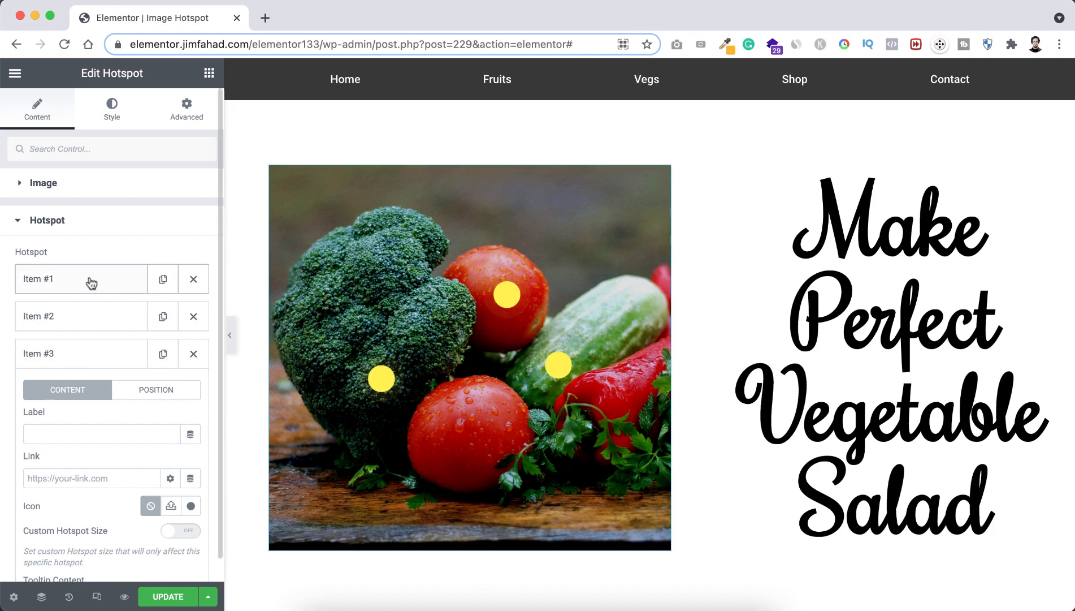
{"action": "left_click", "coordinate": [93, 354]}
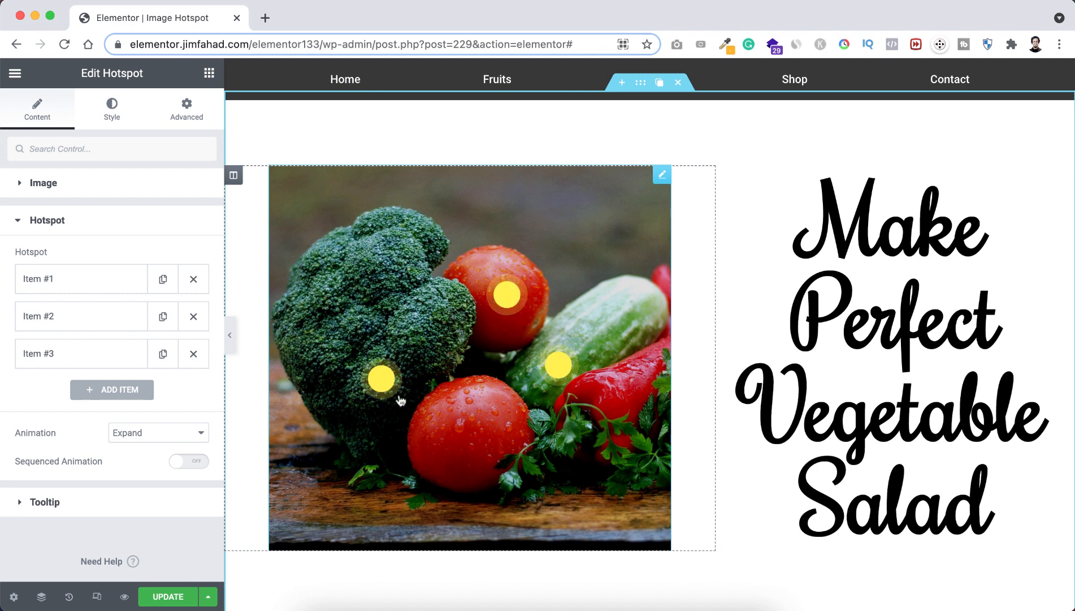
- Try the Soft Beat and Overlay hotspot animations and set the animation back to Expand
{"action": "left_click", "coordinate": [147, 432]}
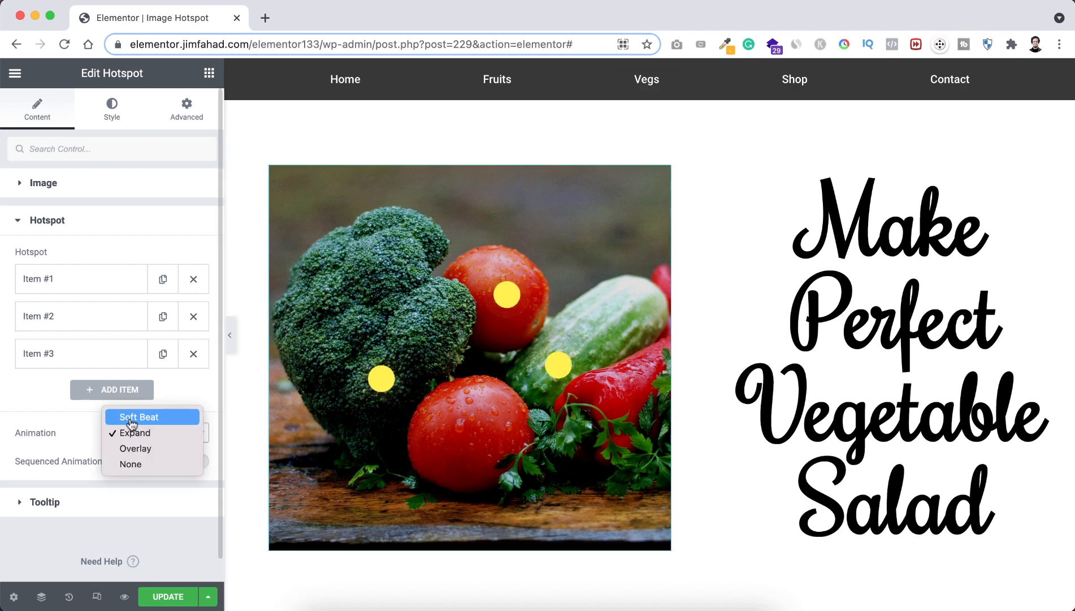
{"action": "left_click", "coordinate": [152, 422]}
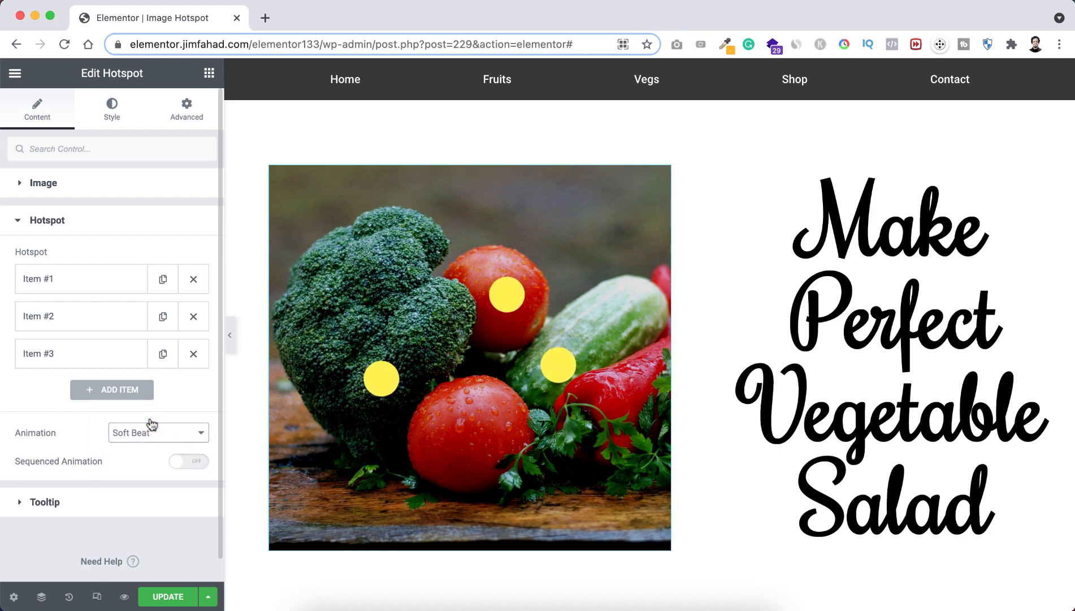
{"action": "left_click", "coordinate": [151, 425]}
{"action": "left_click", "coordinate": [149, 464]}
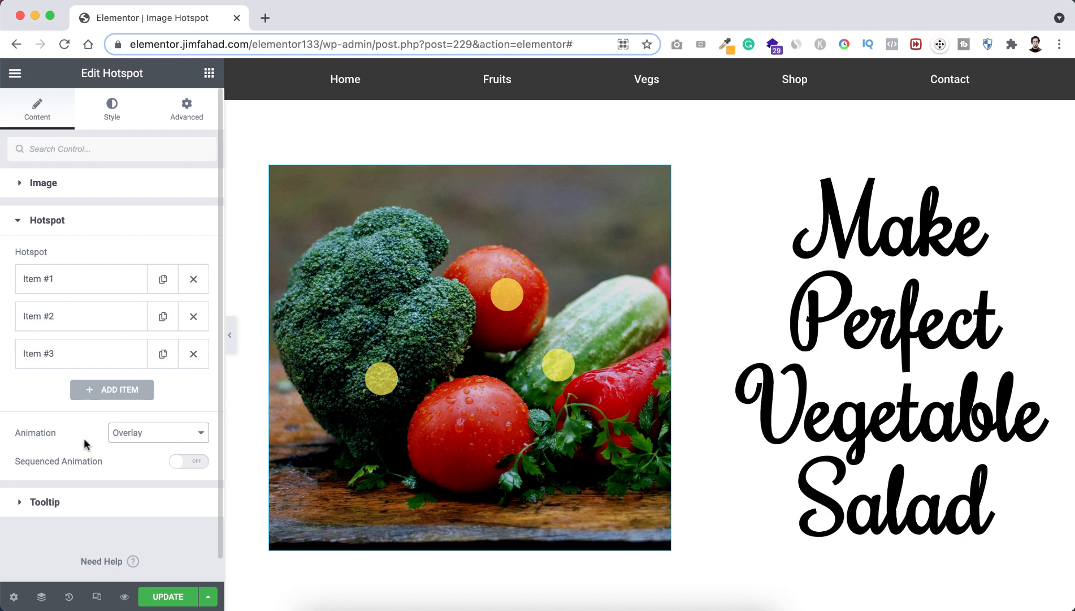
{"action": "left_click", "coordinate": [138, 439]}
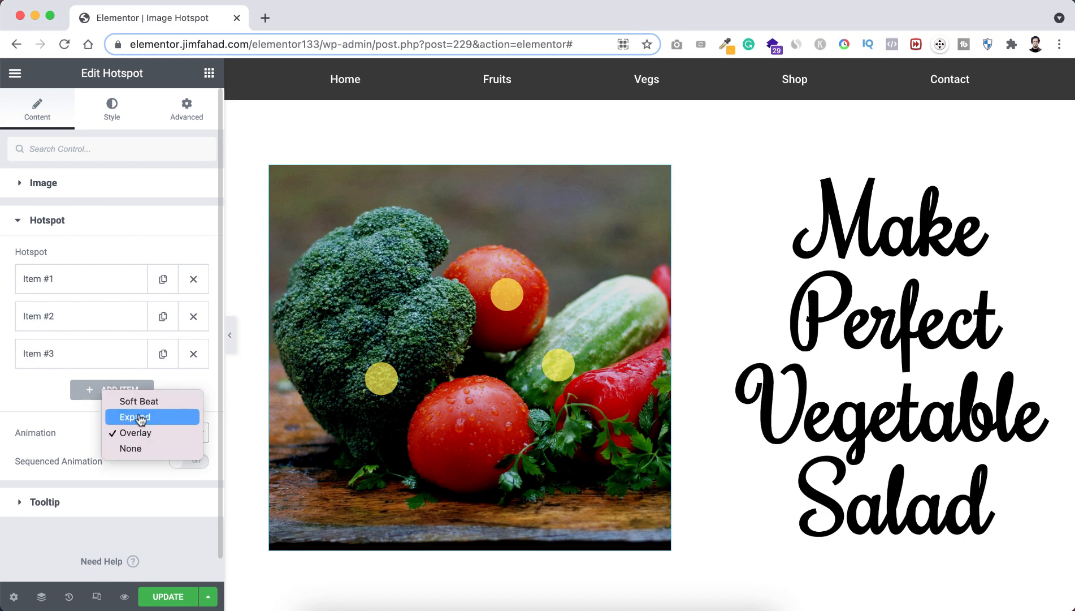
{"action": "left_click", "coordinate": [154, 420]}
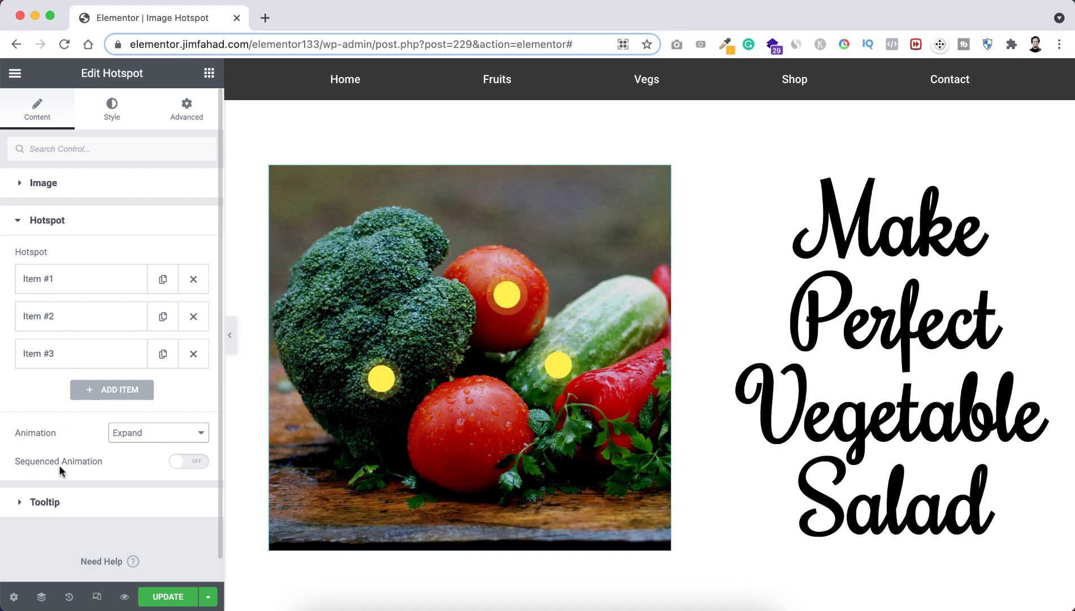
- Enable sequenced animation for the hotspots with a sequence duration of 1643 ms and update the page
{"action": "left_click", "coordinate": [198, 463]}
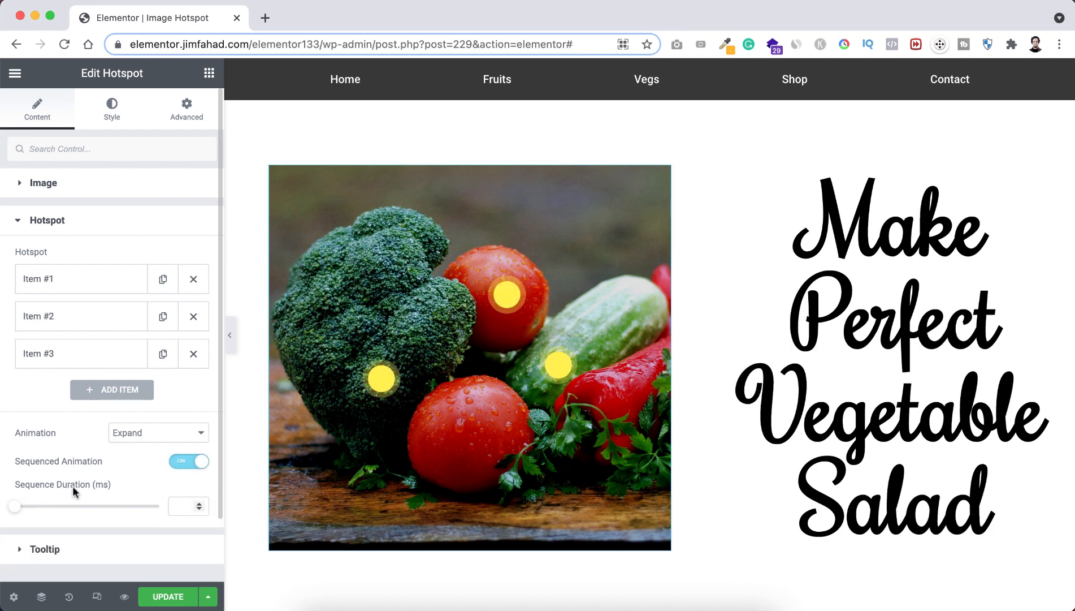
{"action": "left_click_drag", "start_coordinate": [28, 512], "coordinate": [29, 513]}
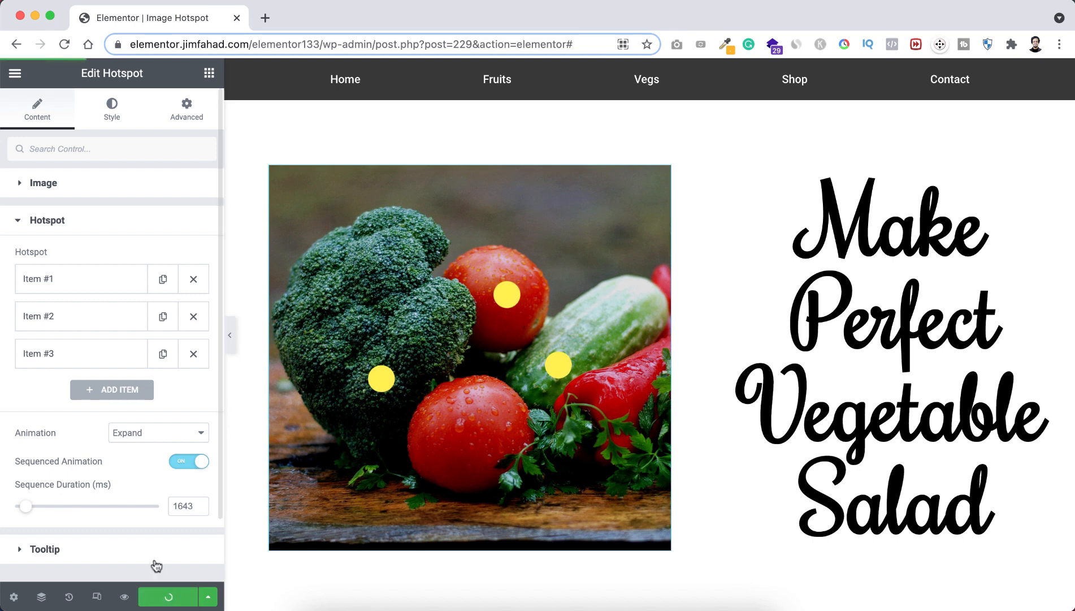
{"action": "left_click", "coordinate": [381, 379]}
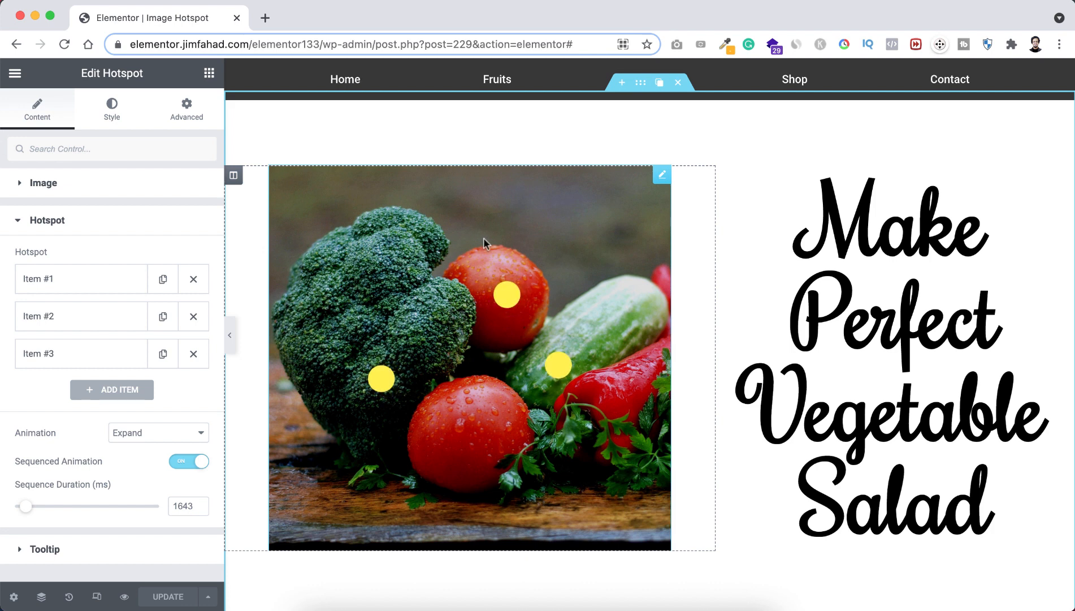
- Preview the page in mobile and tablet views and test the tomato, cucumber and broccoli tooltips on tablet
{"action": "left_click", "coordinate": [96, 597]}
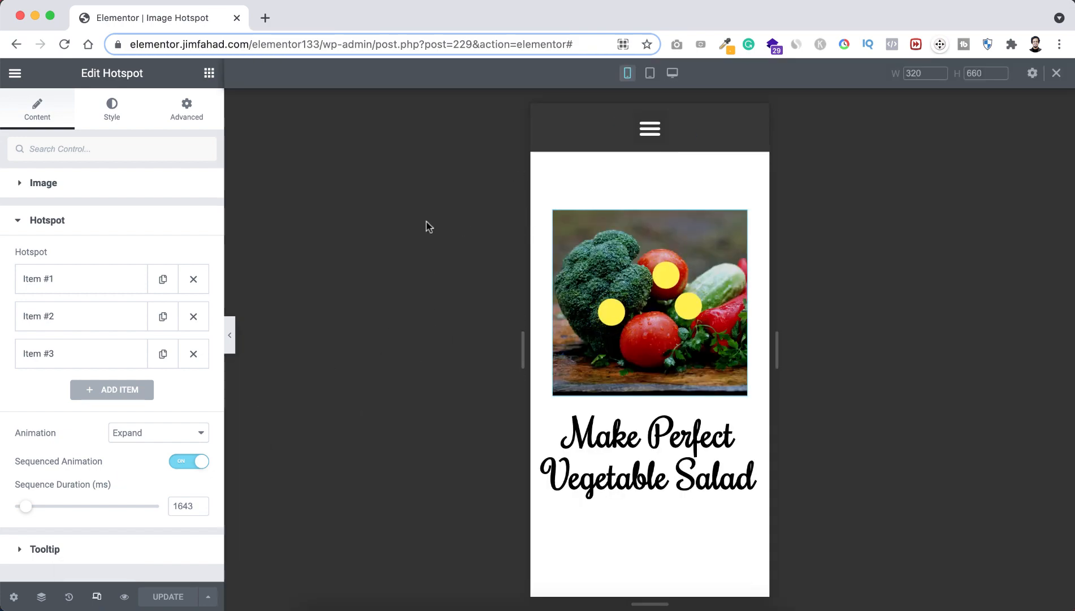
{"action": "left_click", "coordinate": [650, 73]}
{"action": "scroll", "coordinate": [604, 416], "scroll_direction": "down", "scroll_amount": 2}
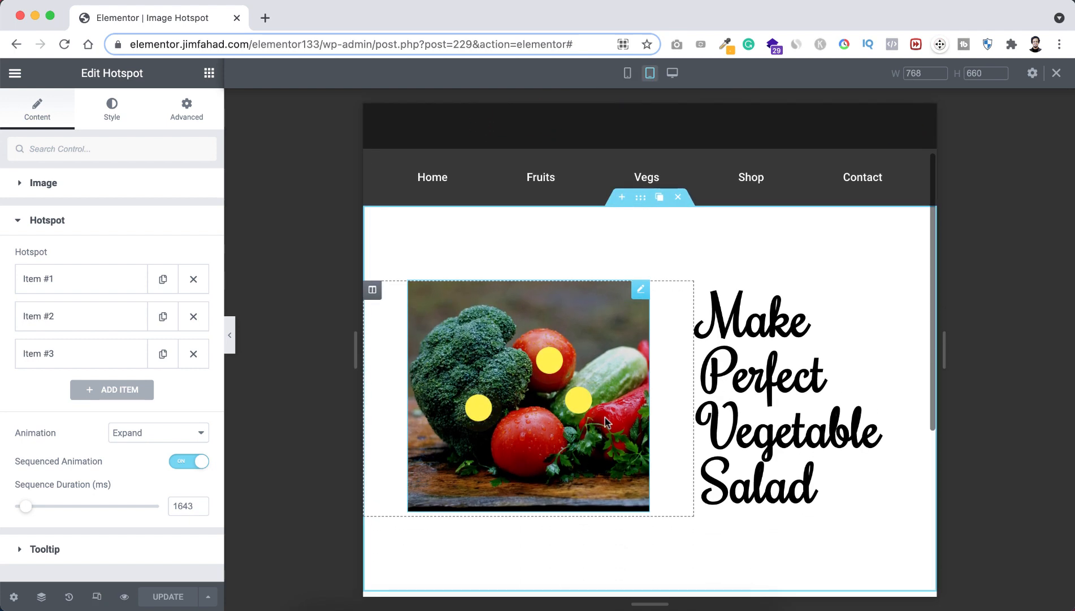
{"action": "left_click", "coordinate": [557, 364]}
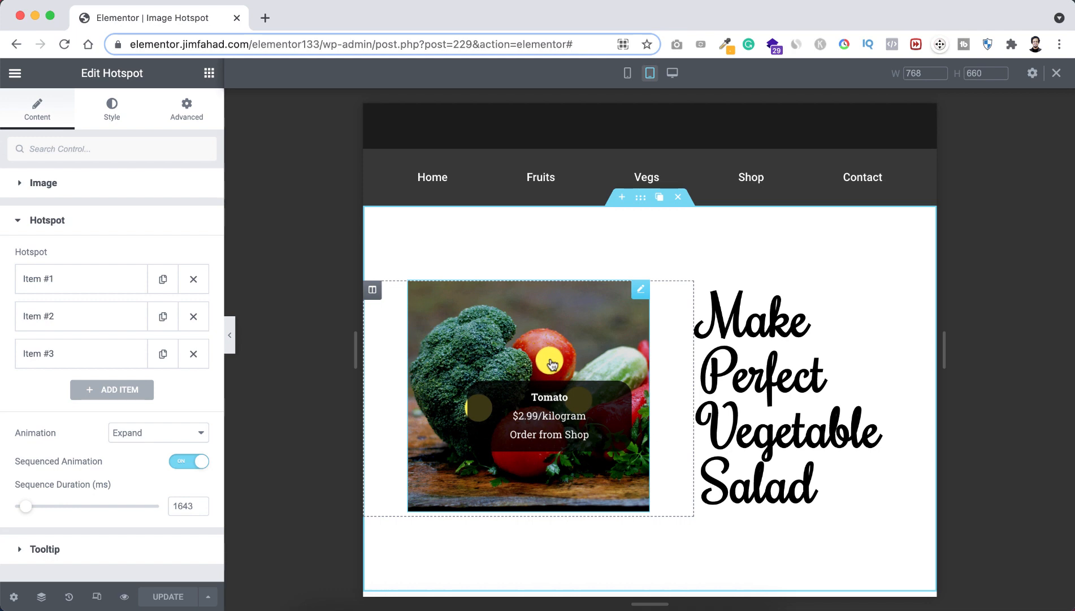
{"action": "left_click", "coordinate": [551, 362]}
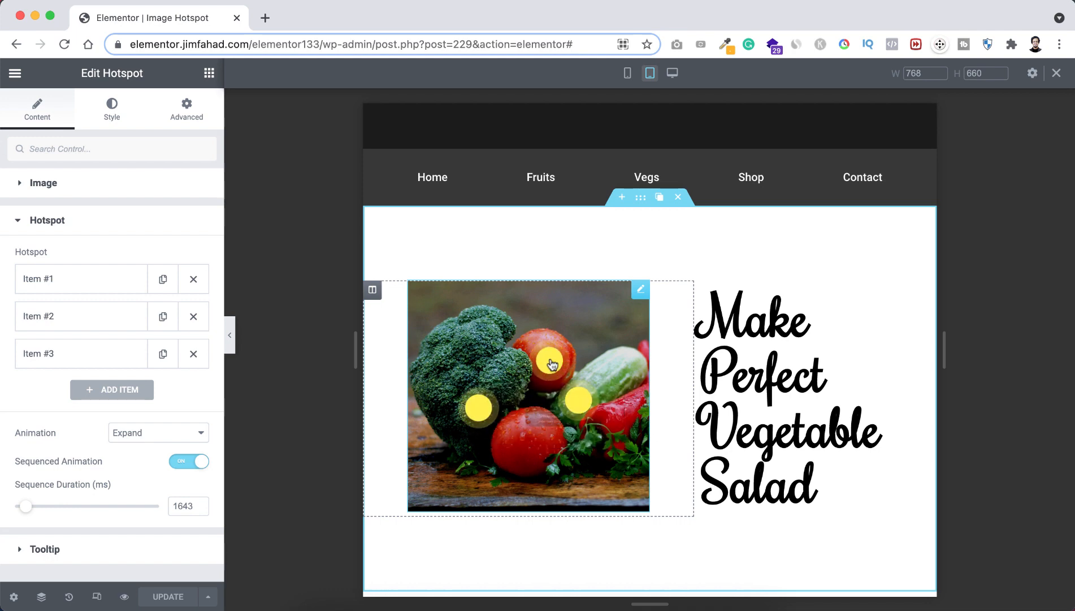
{"action": "left_click", "coordinate": [580, 406]}
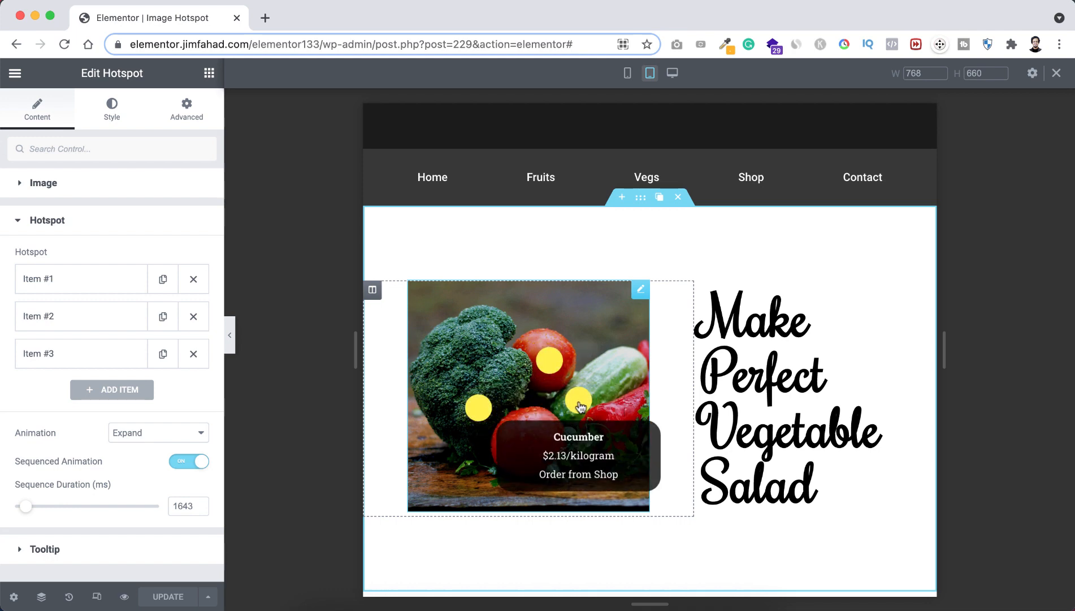
{"action": "left_click", "coordinate": [579, 403]}
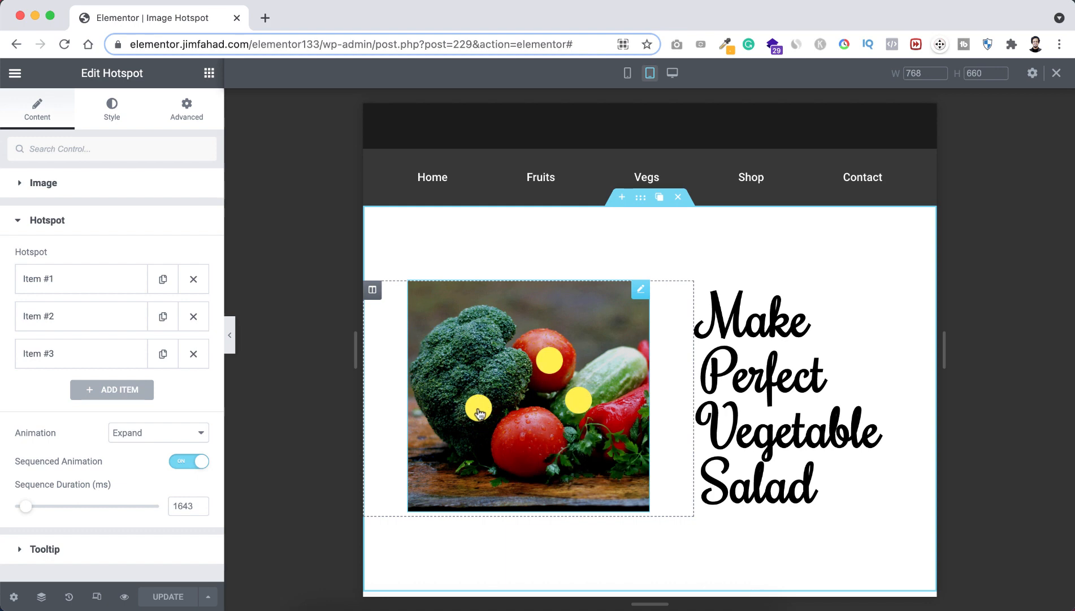
{"action": "left_click", "coordinate": [479, 413]}
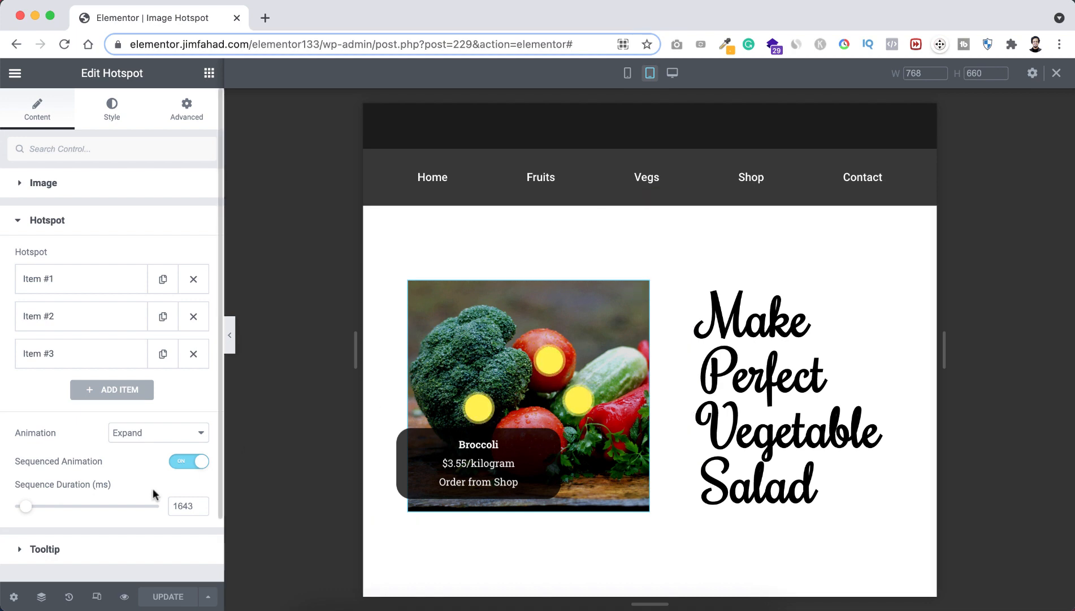
- Set the tooltip trigger for the tablet view to Click
{"action": "scroll", "coordinate": [116, 528], "scroll_direction": "down", "scroll_amount": 3}
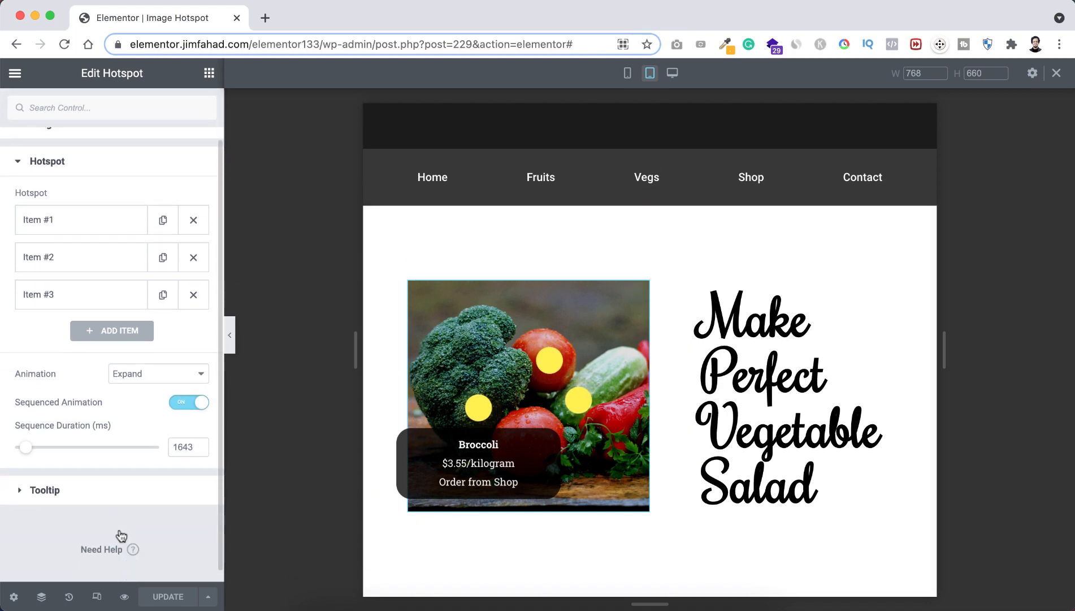
{"action": "left_click", "coordinate": [87, 484]}
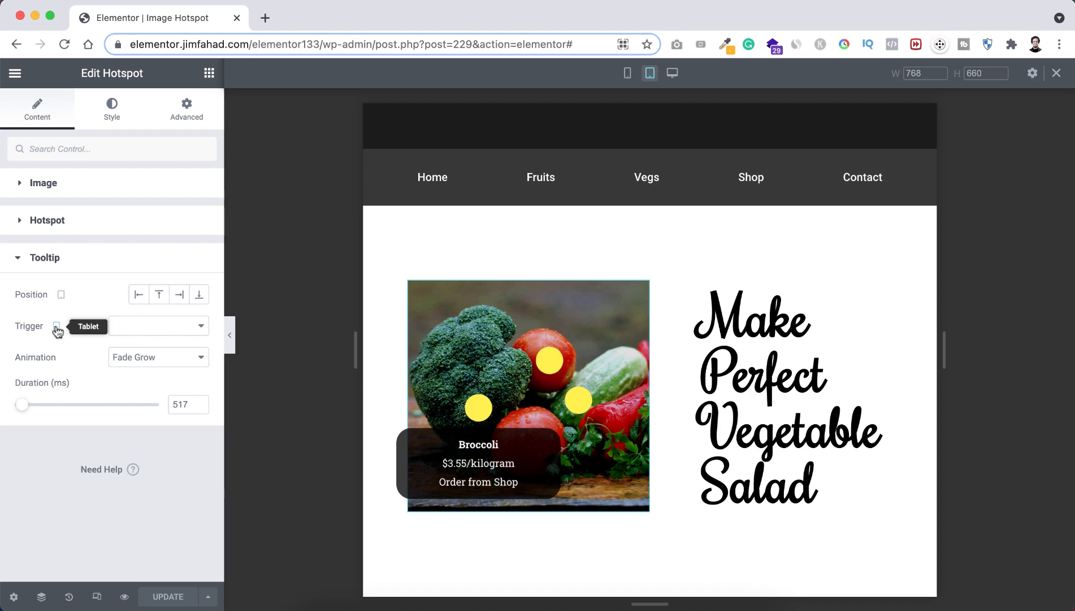
{"action": "left_click", "coordinate": [133, 328]}
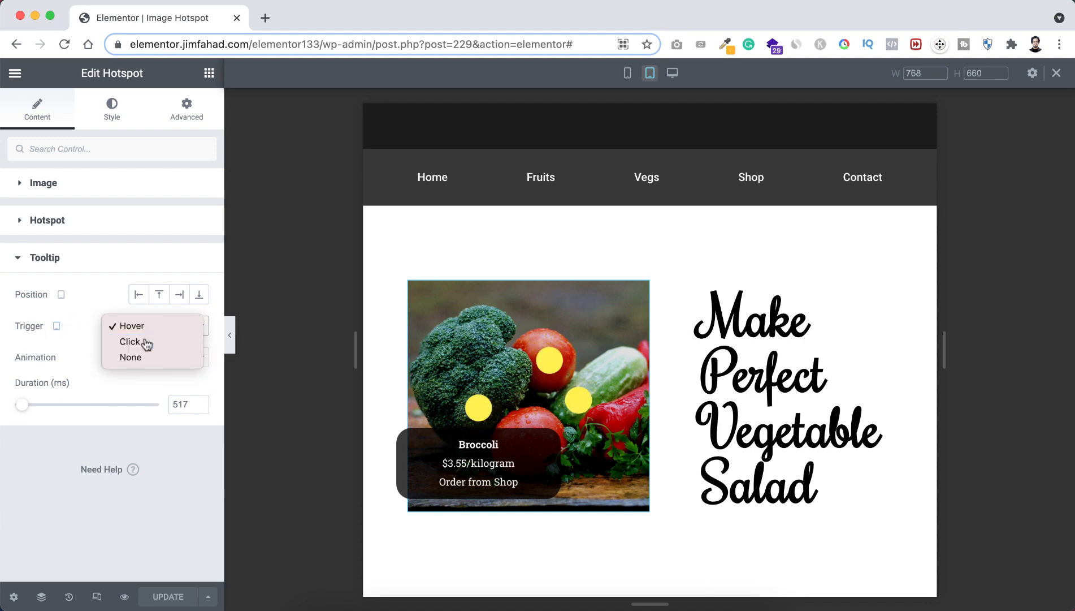
{"action": "left_click", "coordinate": [140, 342]}
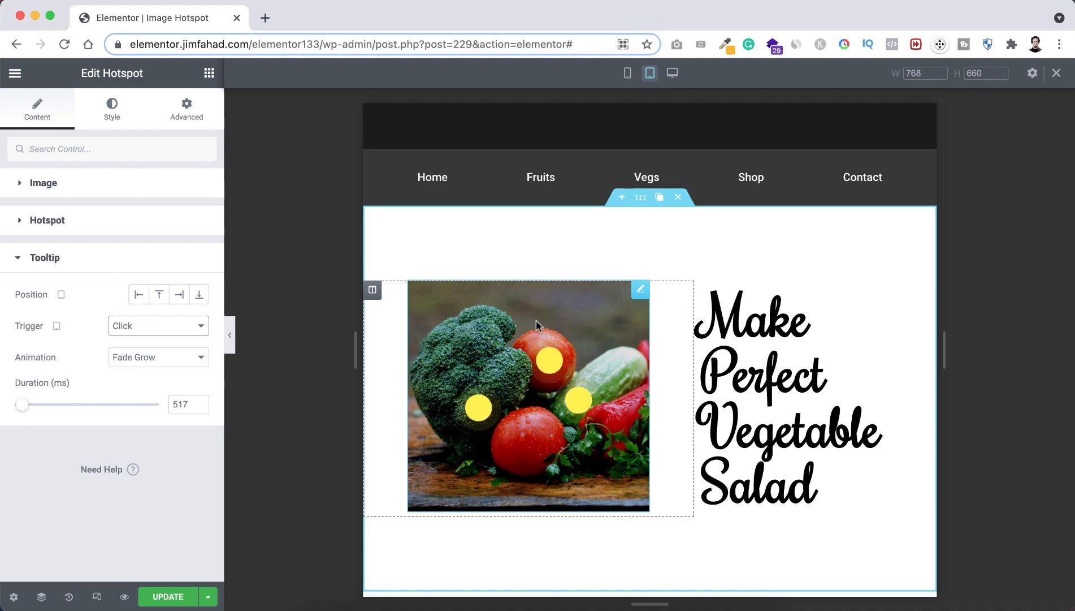
- Switch to the mobile view and set its tooltip trigger to Click
{"action": "left_click", "coordinate": [628, 73]}
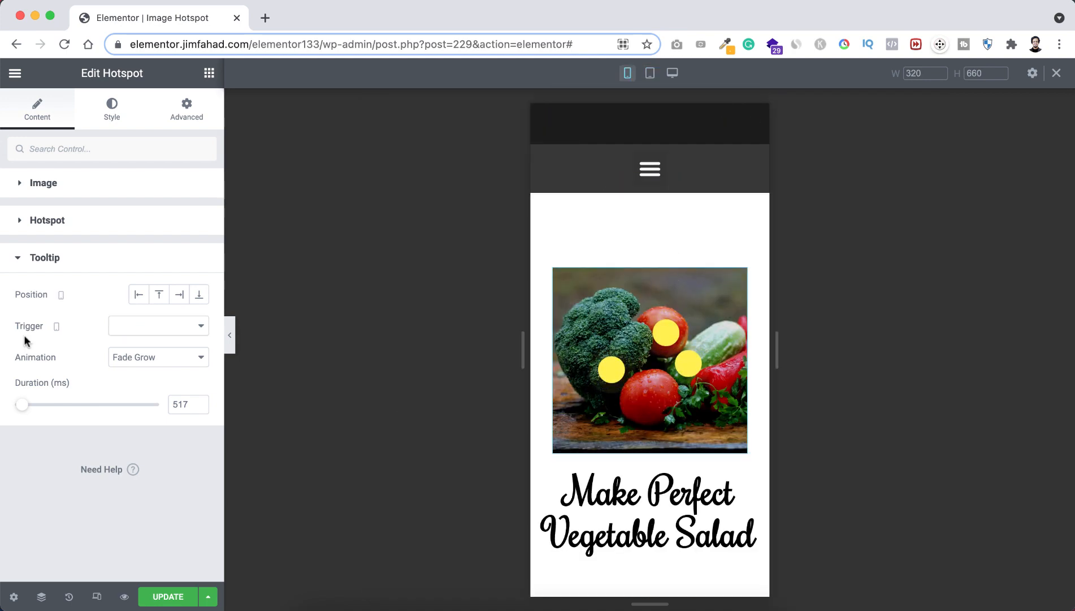
{"action": "left_click", "coordinate": [151, 326]}
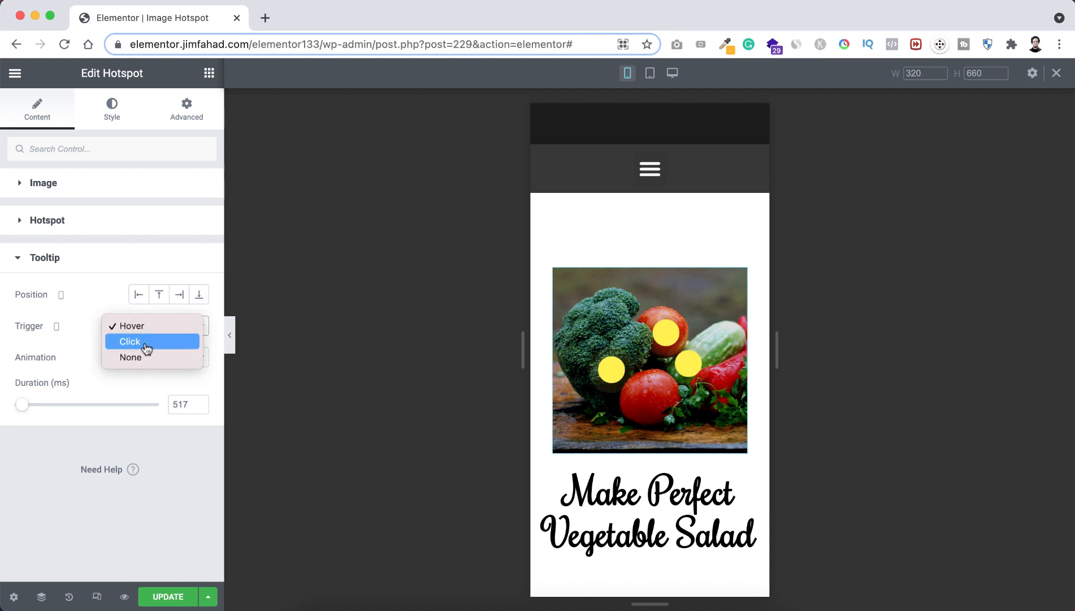
{"action": "left_click", "coordinate": [145, 340]}
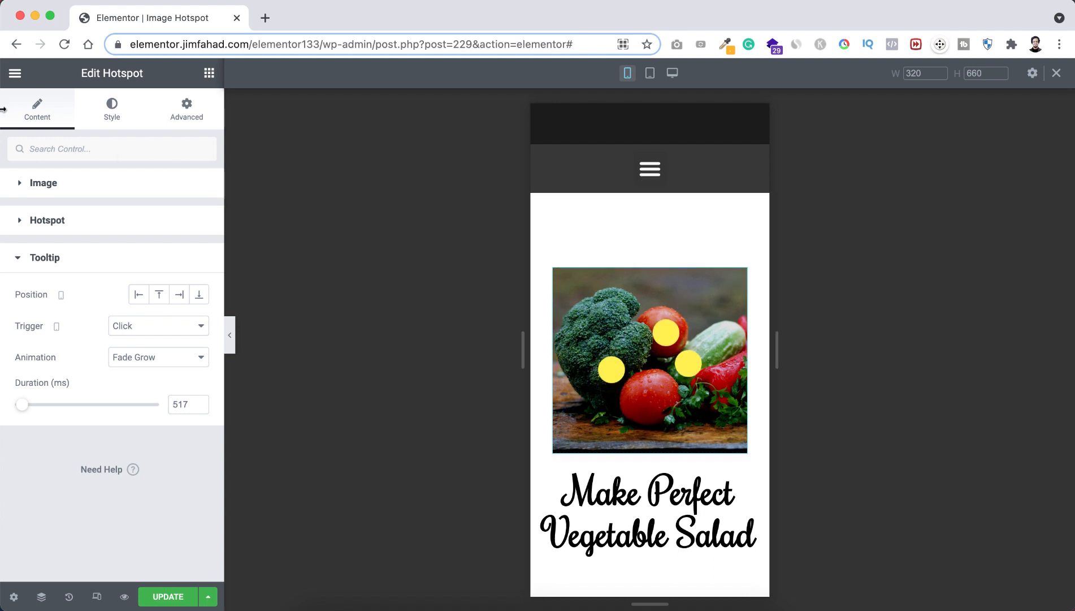
- Set the hotspot size to 24 px for the mobile view and test the tomato hotspot
{"action": "left_click", "coordinate": [112, 119]}
{"action": "scroll", "coordinate": [94, 387], "scroll_direction": "down", "scroll_amount": 3}
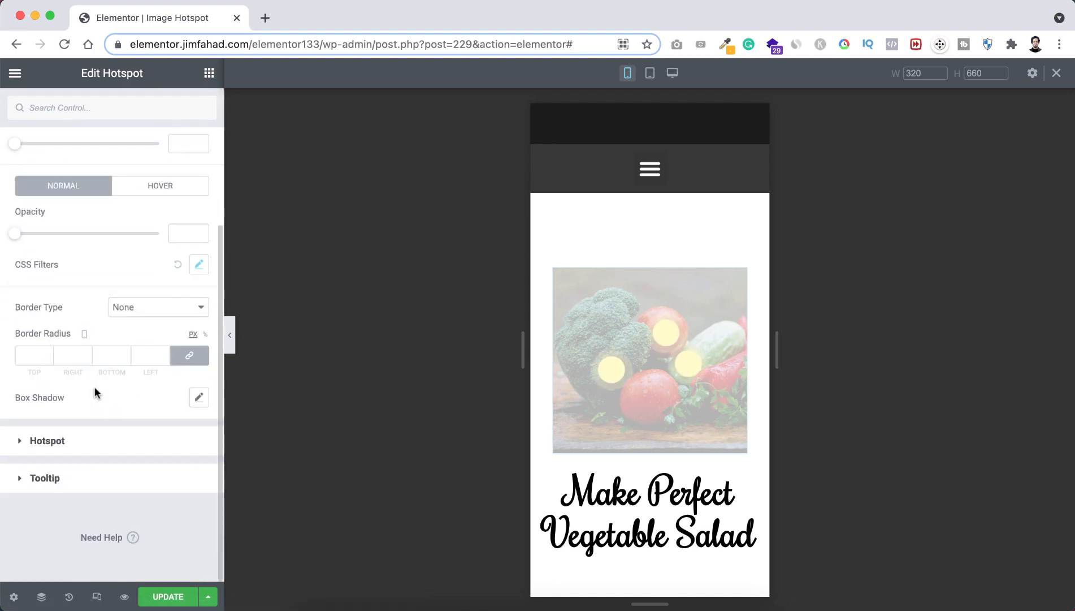
{"action": "left_click", "coordinate": [62, 441]}
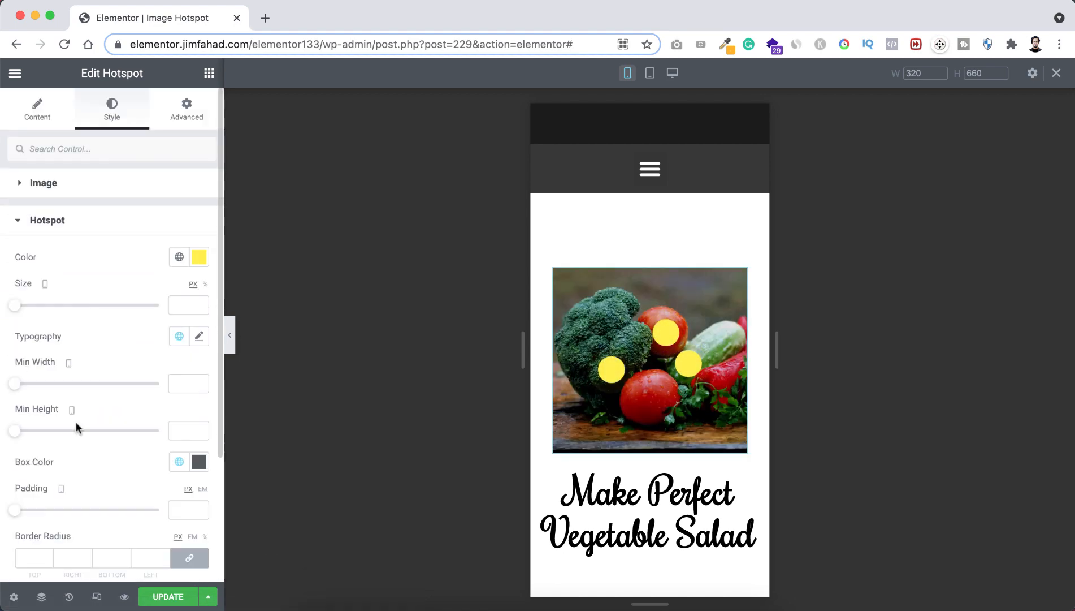
{"action": "left_click", "coordinate": [177, 303]}
{"action": "type", "text": "24"}
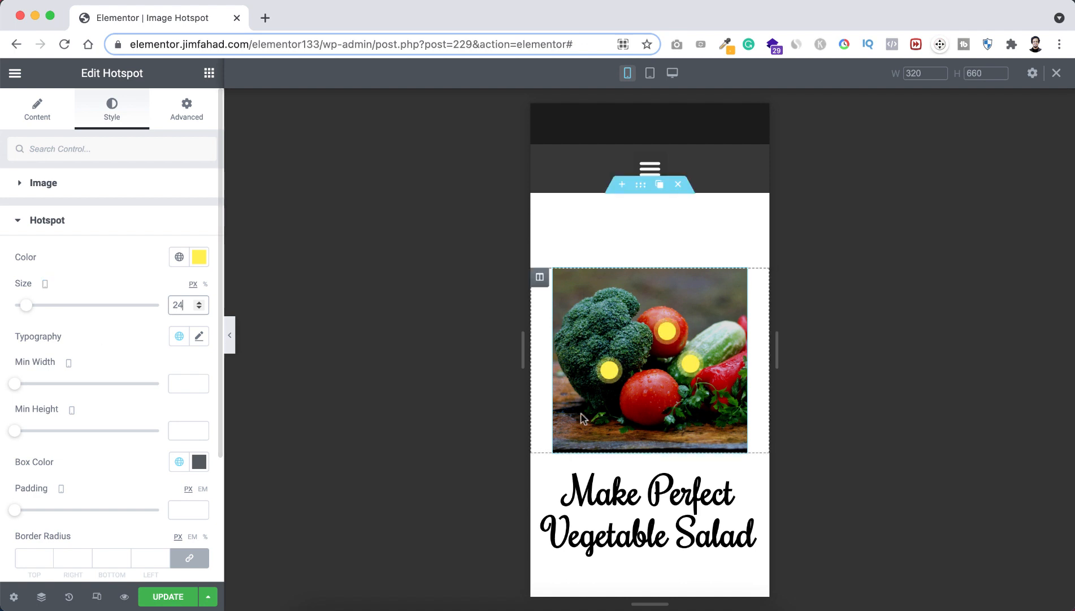
{"action": "left_click", "coordinate": [667, 339]}
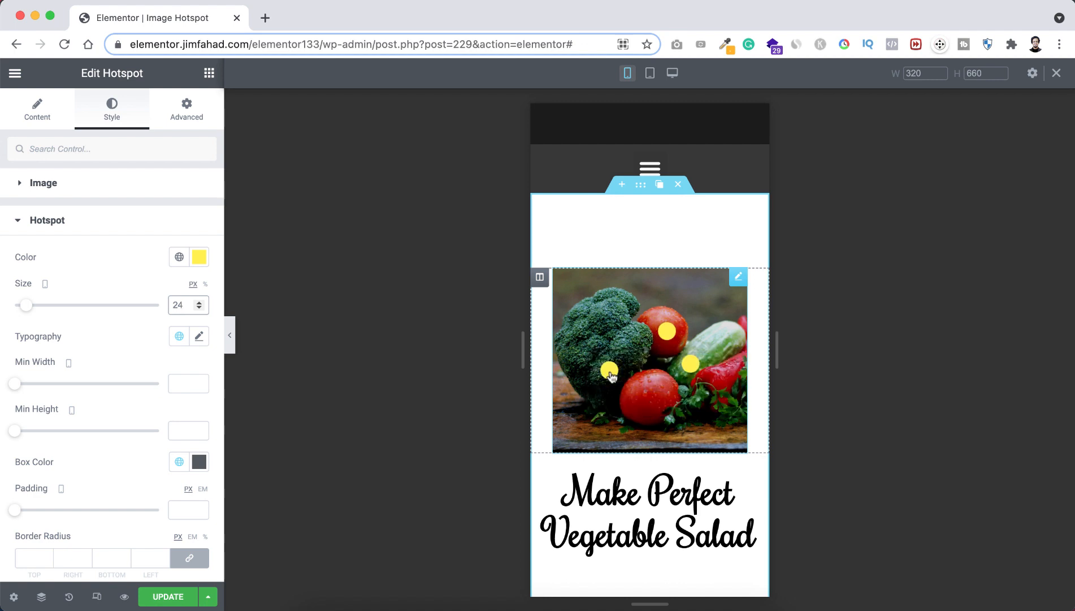
- Set the tooltip box width to 170 for the mobile view
{"action": "mouse_move", "coordinate": [611, 375]}
{"action": "mouse_move", "coordinate": [695, 369]}
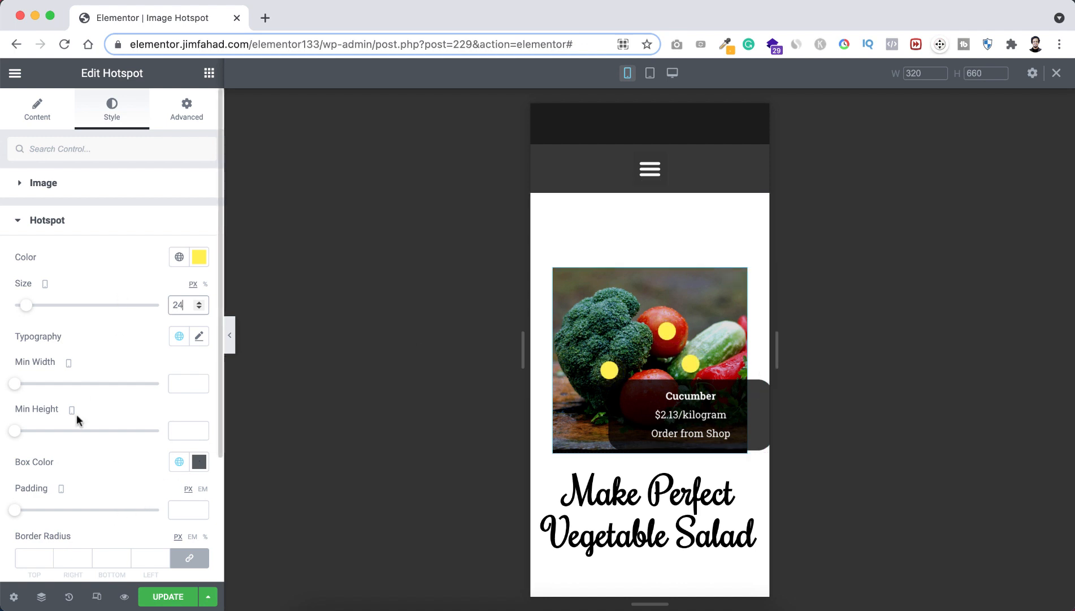
{"action": "scroll", "coordinate": [79, 470], "scroll_direction": "down", "scroll_amount": 3}
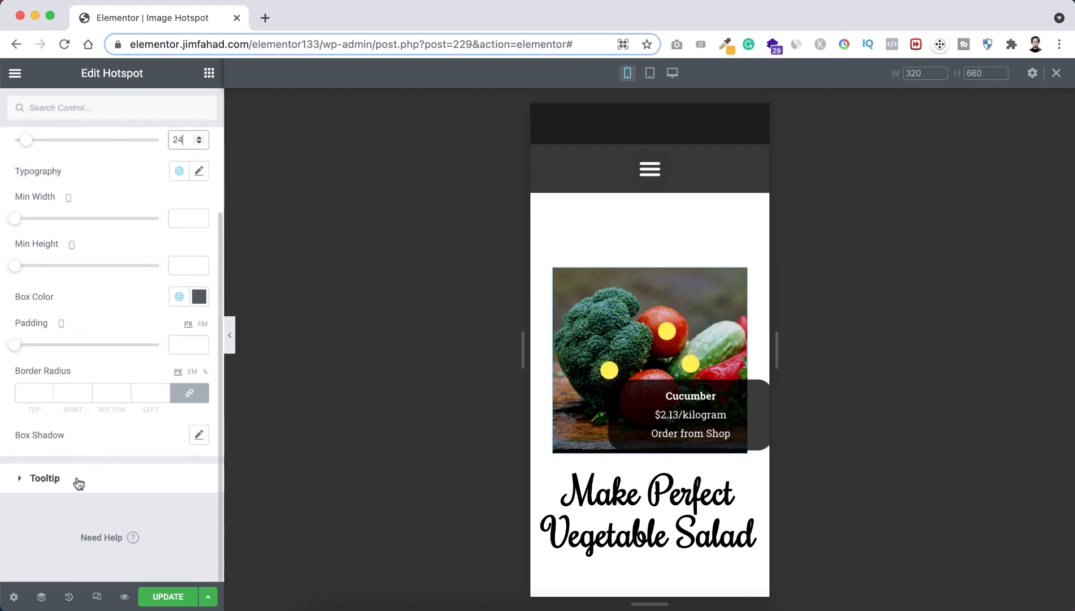
{"action": "left_click", "coordinate": [79, 481]}
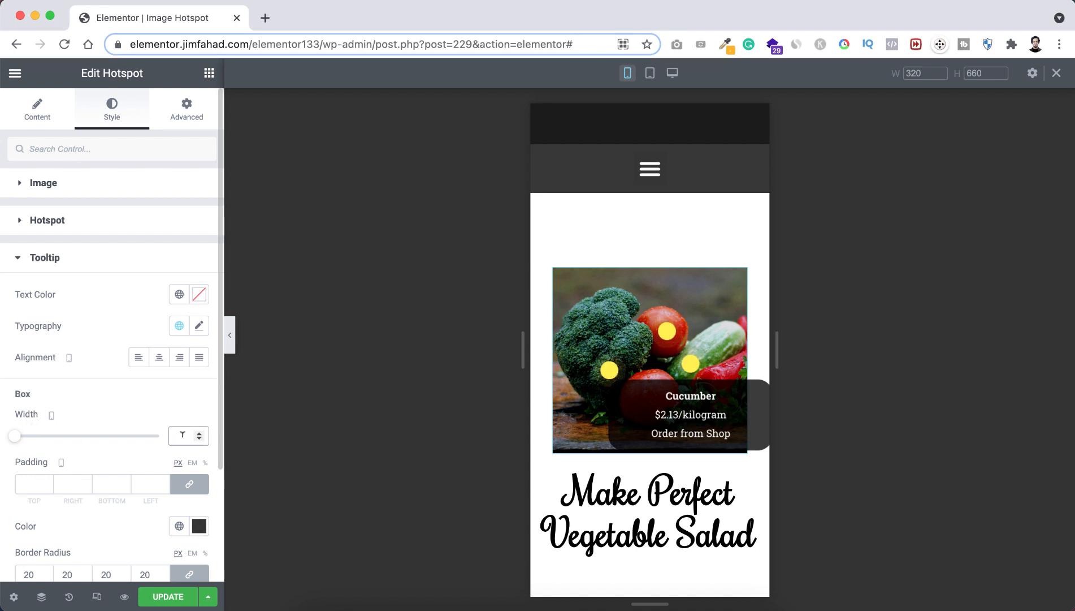
{"action": "left_click", "coordinate": [182, 434]}
{"action": "type", "text": "170"}
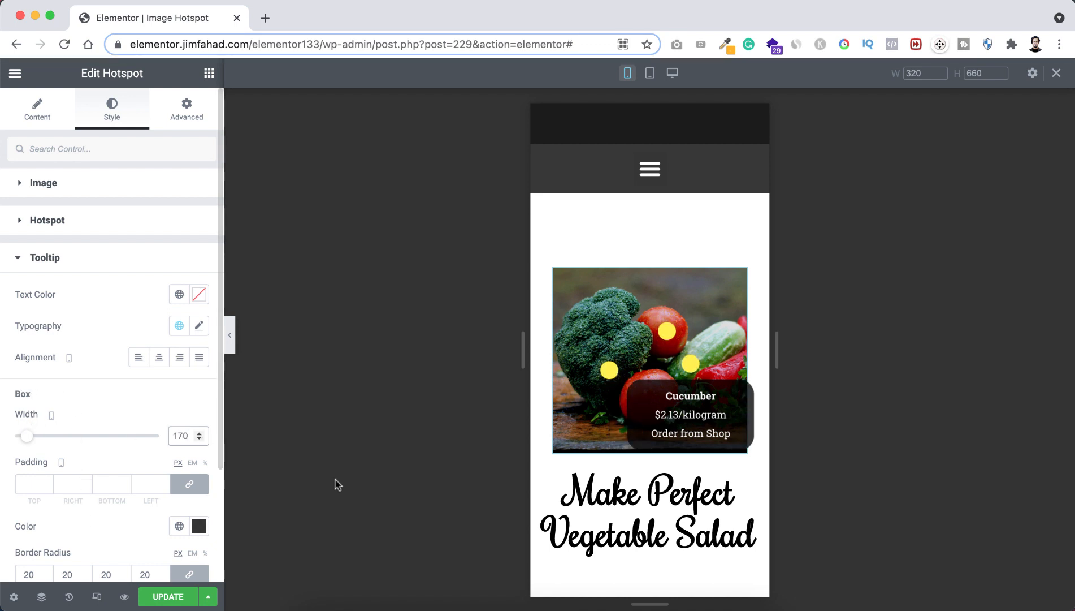
- Test the tomato and broccoli tooltips in the mobile view with the new box width
{"action": "left_click", "coordinate": [670, 336]}
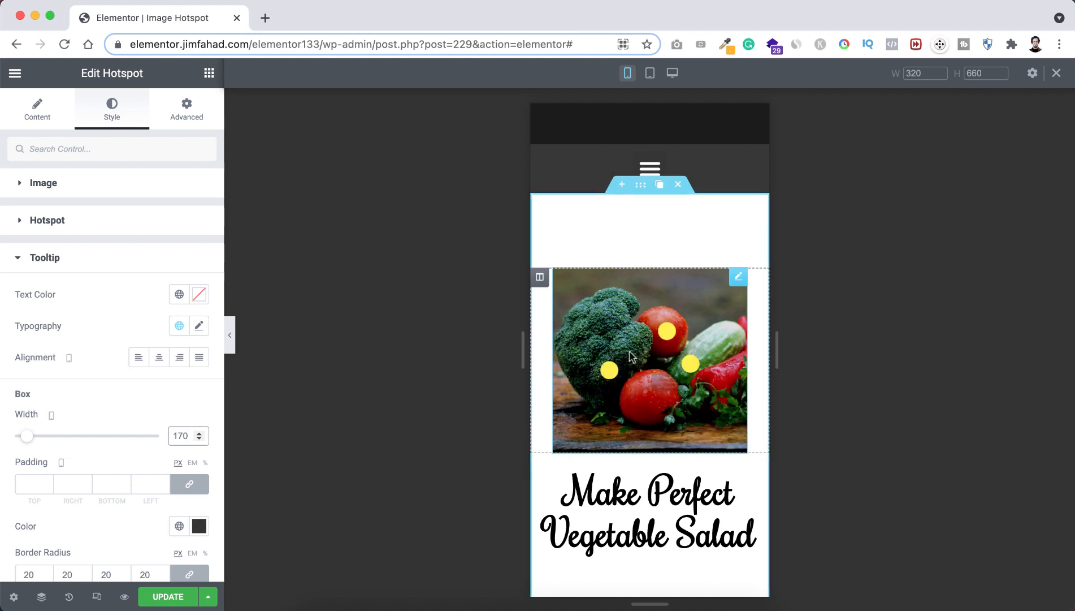
{"action": "left_click", "coordinate": [618, 370]}
{"action": "left_click", "coordinate": [618, 370]}
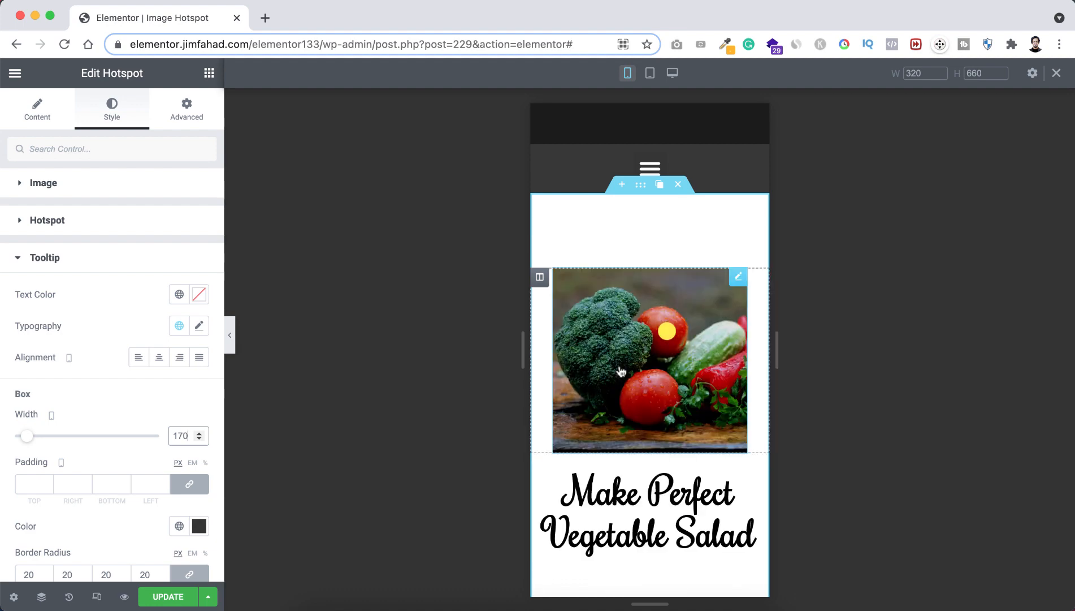
{"action": "left_click", "coordinate": [618, 370]}
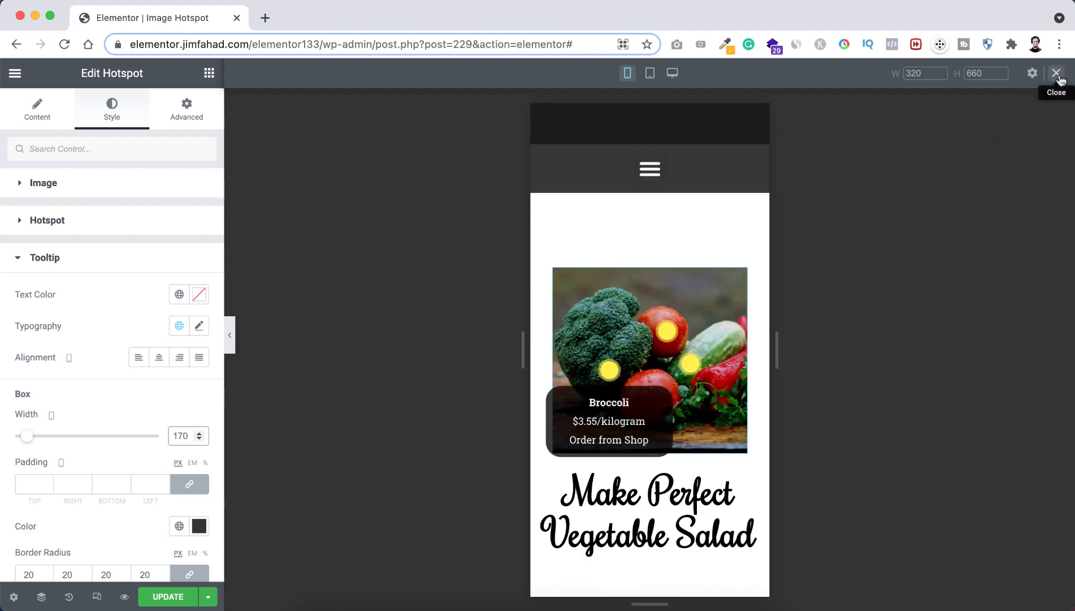
- Return to the desktop view, set its tooltip trigger to Hover and test the broccoli, tomato and cucumber hotspots
{"action": "left_click", "coordinate": [1056, 74]}
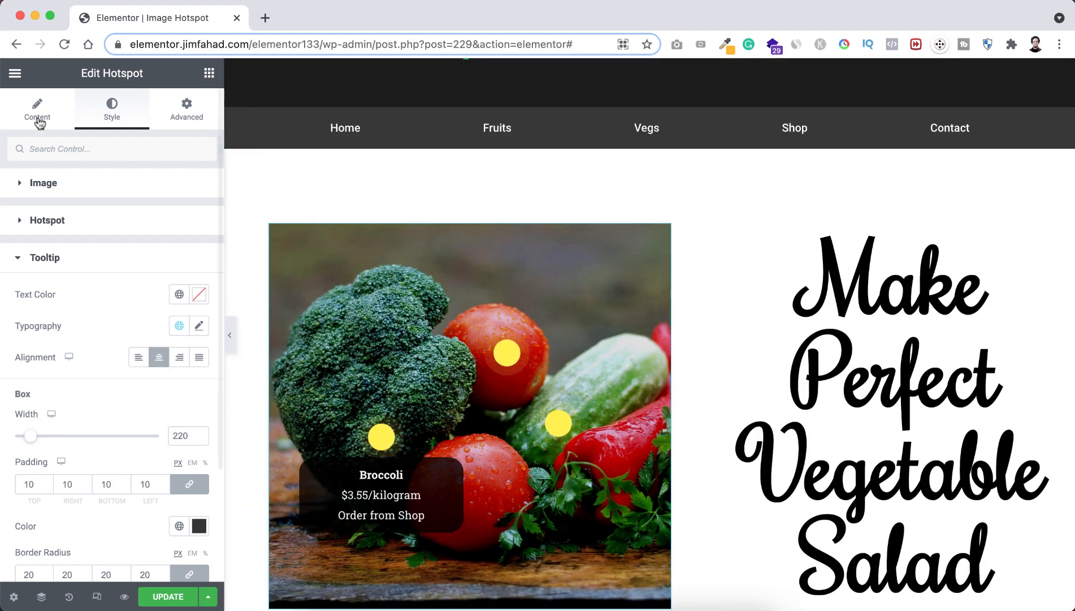
{"action": "left_click", "coordinate": [39, 113]}
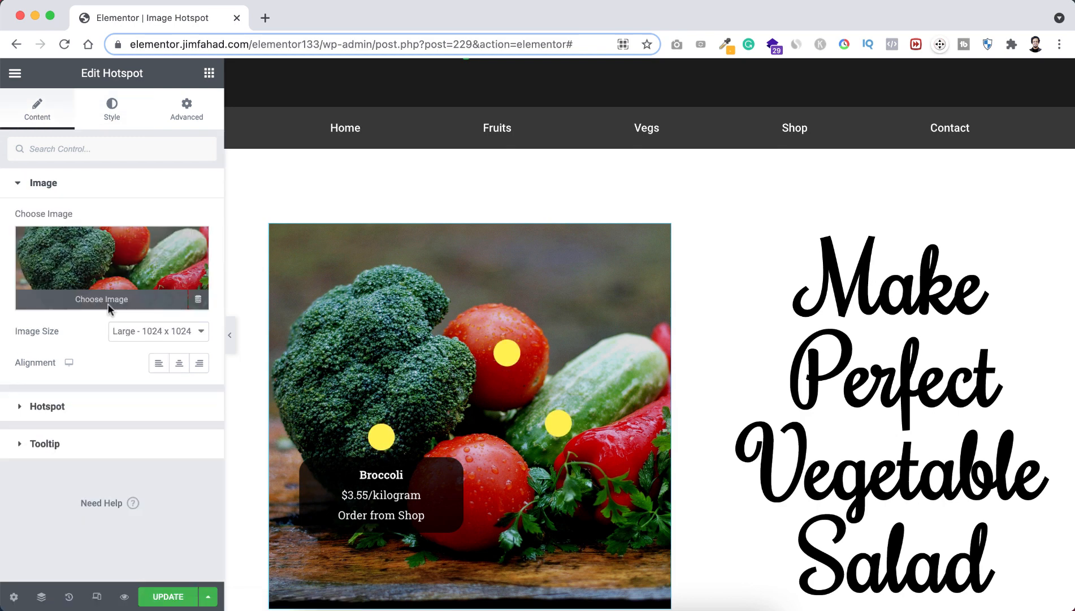
{"action": "left_click", "coordinate": [71, 450]}
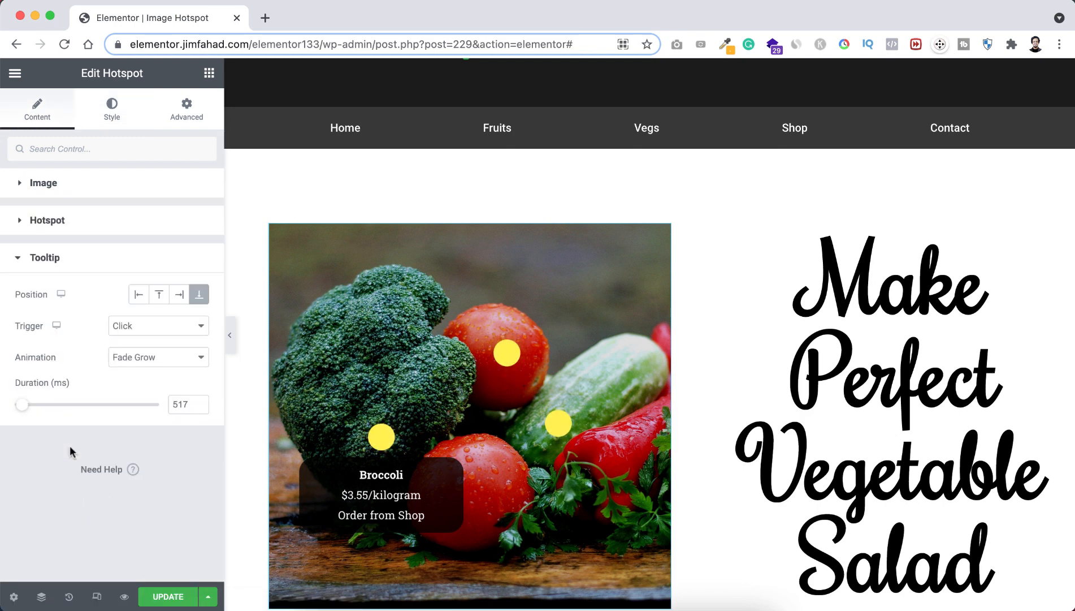
{"action": "left_click", "coordinate": [136, 327]}
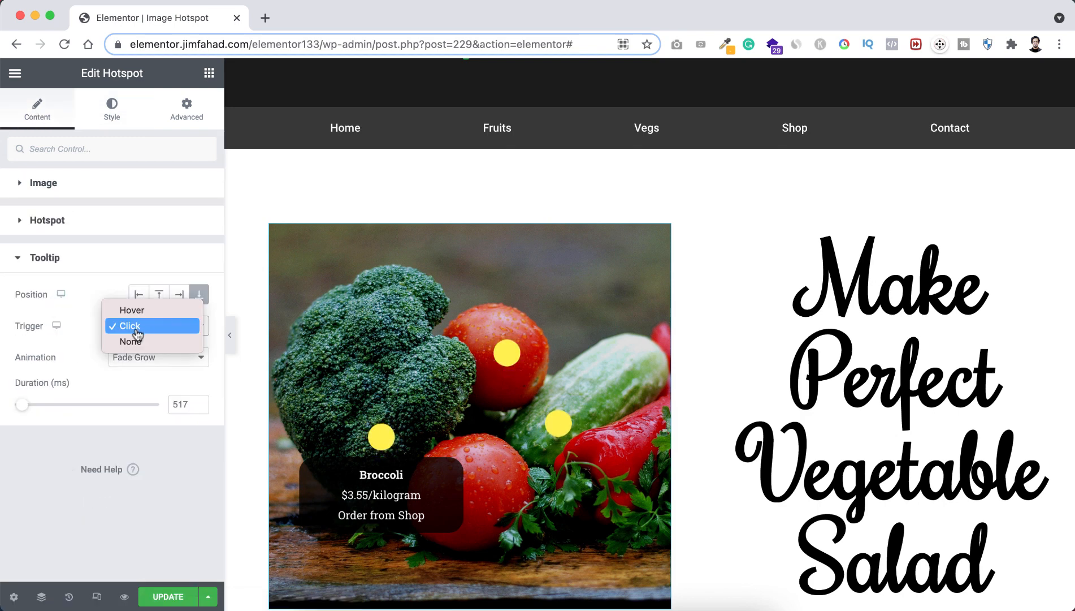
{"action": "left_click", "coordinate": [137, 313]}
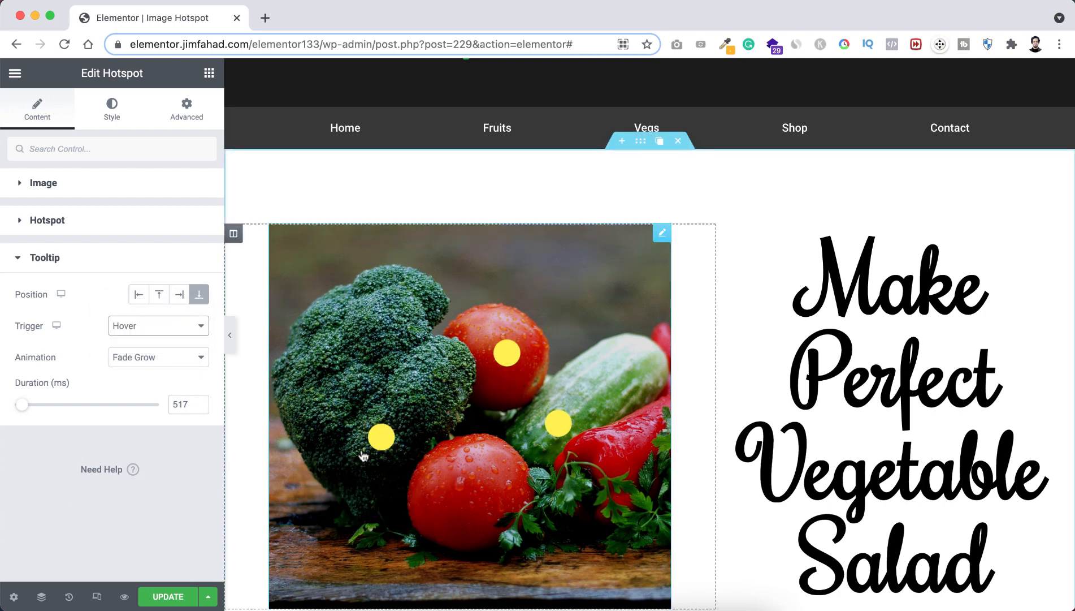
{"action": "mouse_move", "coordinate": [380, 441]}
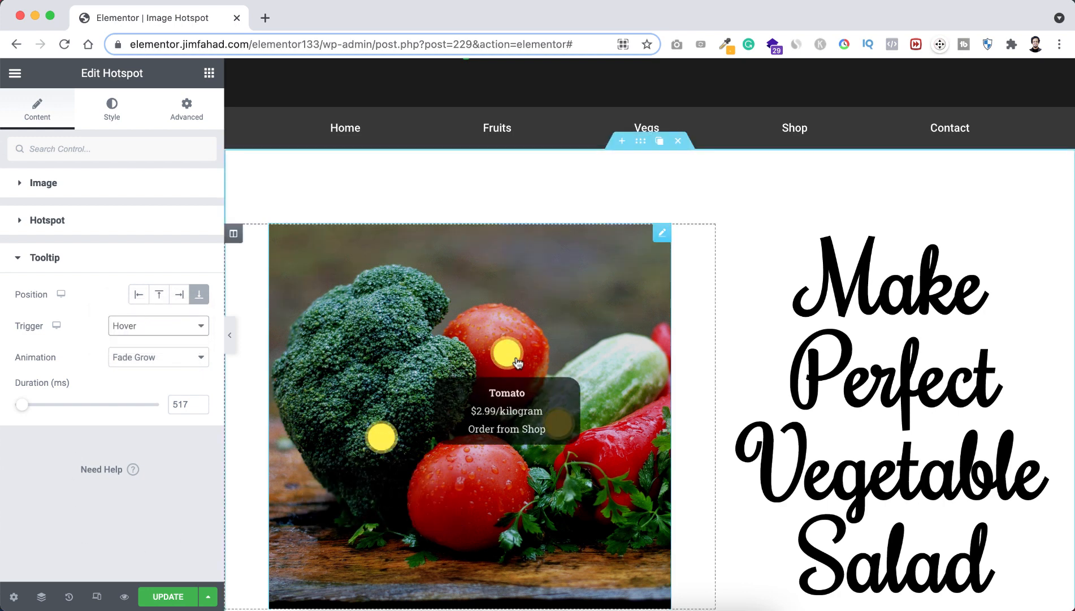
{"action": "mouse_move", "coordinate": [561, 421]}
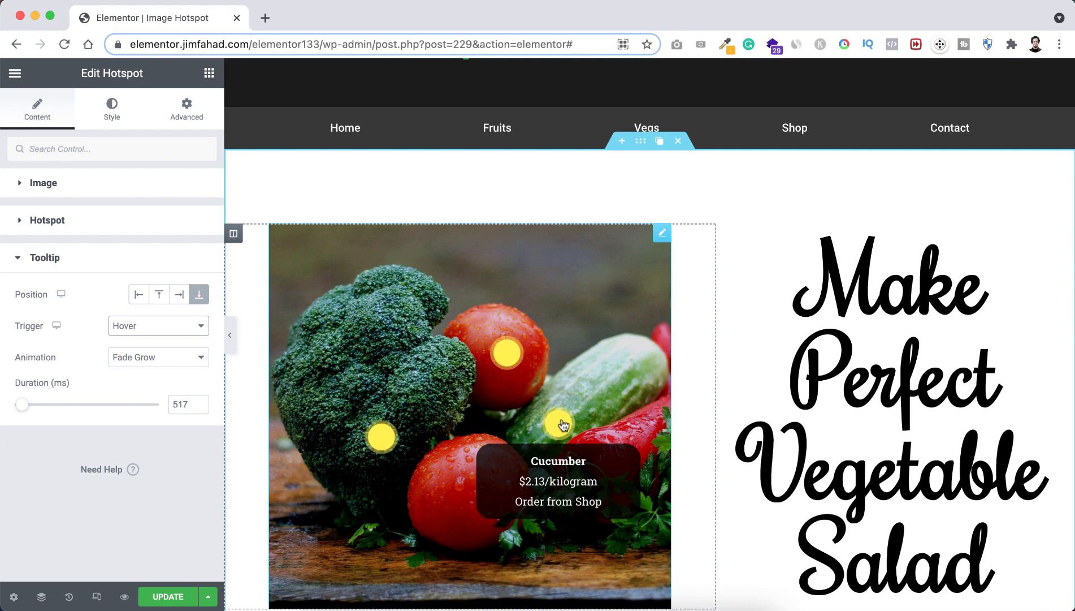
{"action": "scroll", "coordinate": [591, 328], "scroll_direction": "down", "scroll_amount": 2}
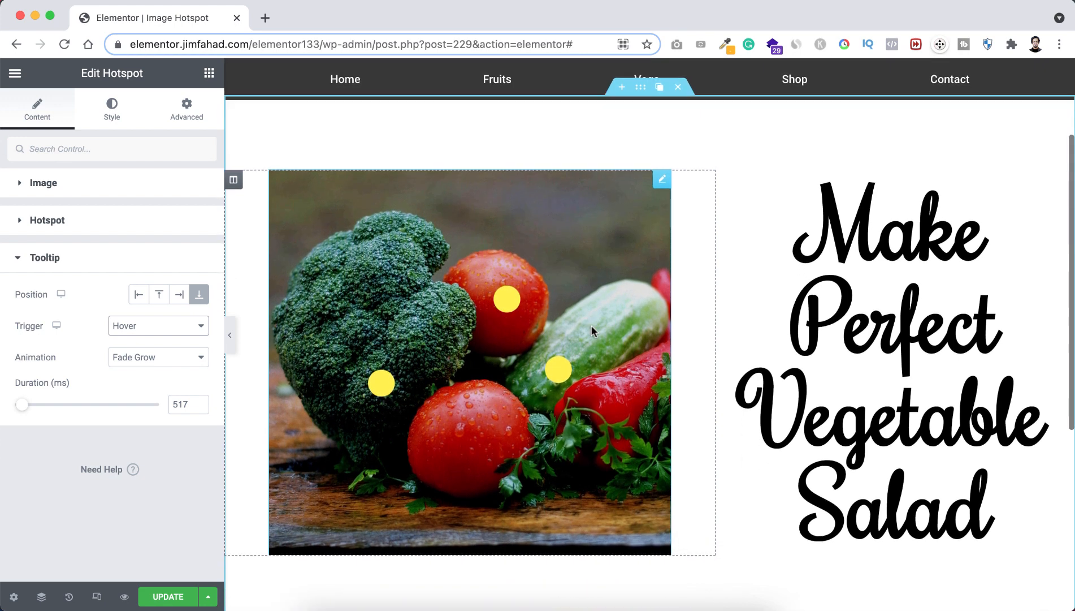